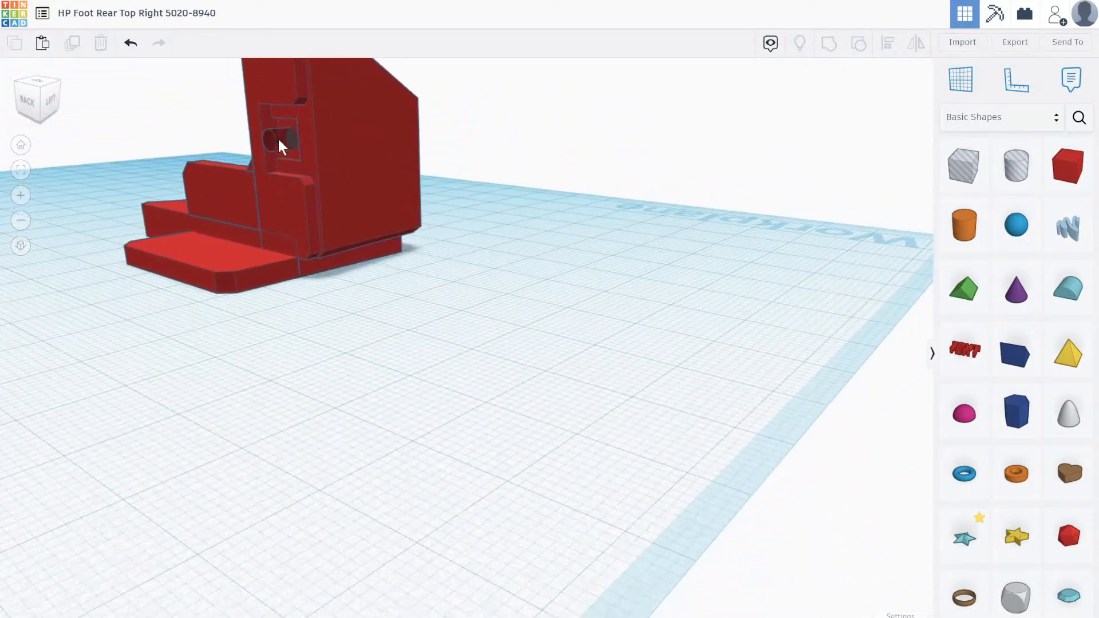
# Examine the small screw hole through the upright block from the back, the front and above.
pyautogui.scroll(4, 287, 151)
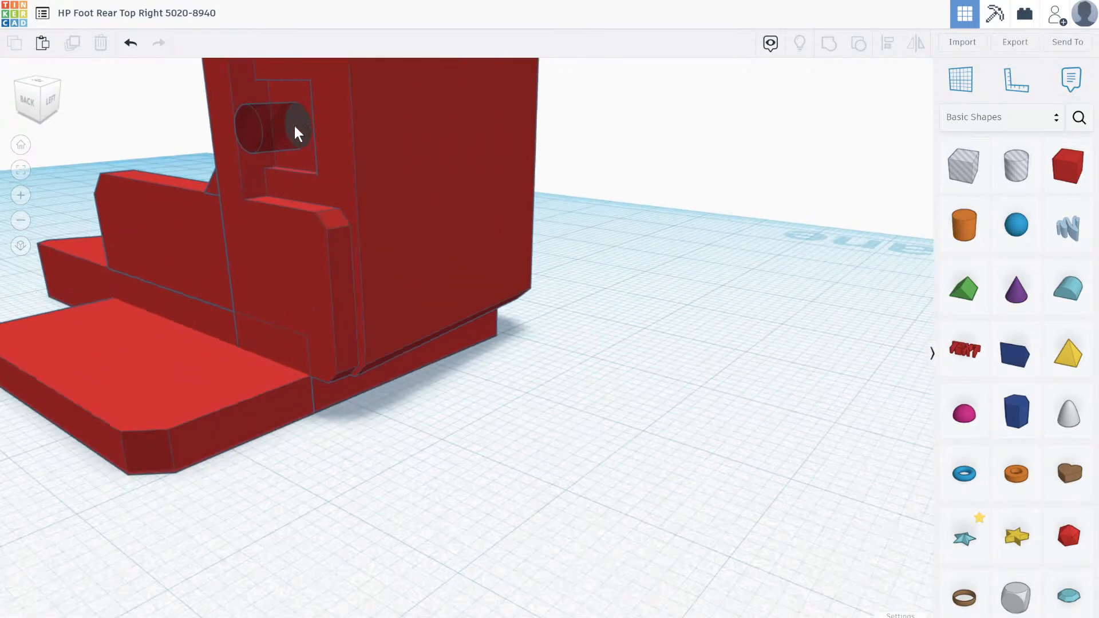
pyautogui.moveTo(383, 388); pyautogui.dragTo(580, 434, button='middle')
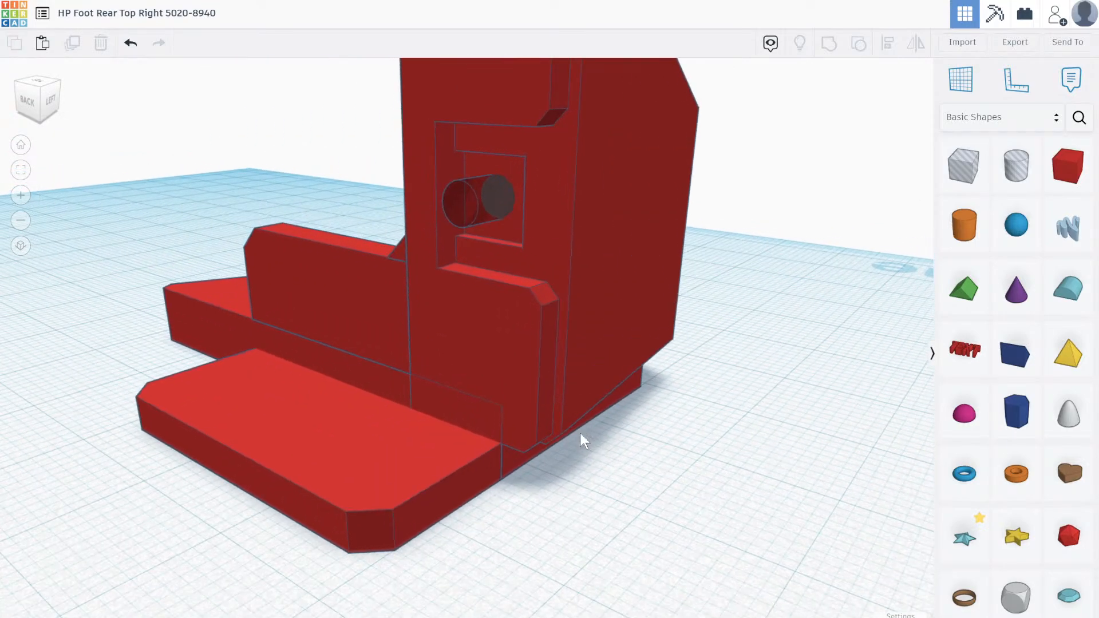
pyautogui.moveTo(580, 434); pyautogui.dragTo(125, 487, button='right')
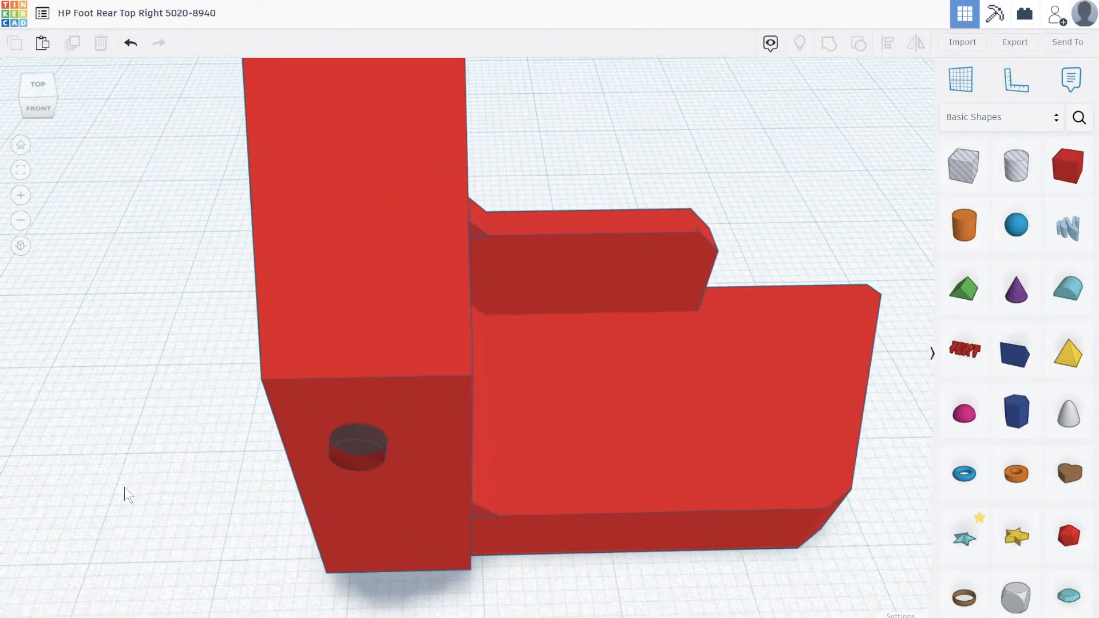
pyautogui.scroll(-2, 125, 487)
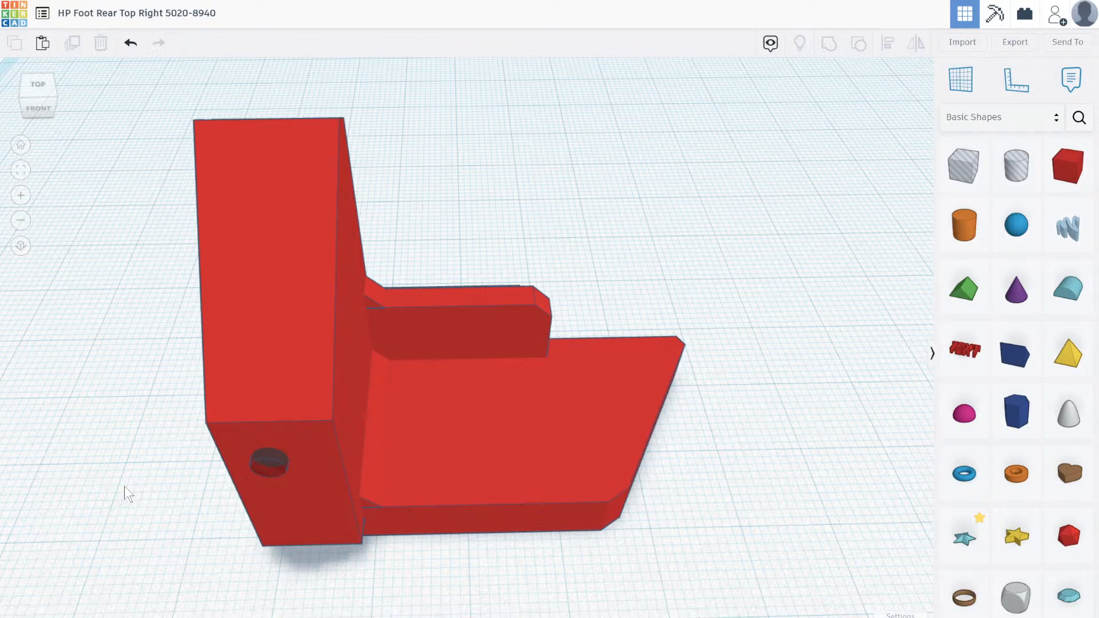
pyautogui.scroll(-2, 423, 333)
pyautogui.scroll(1, 308, 434)
pyautogui.moveTo(192, 598); pyautogui.dragTo(208, 526, button='right')
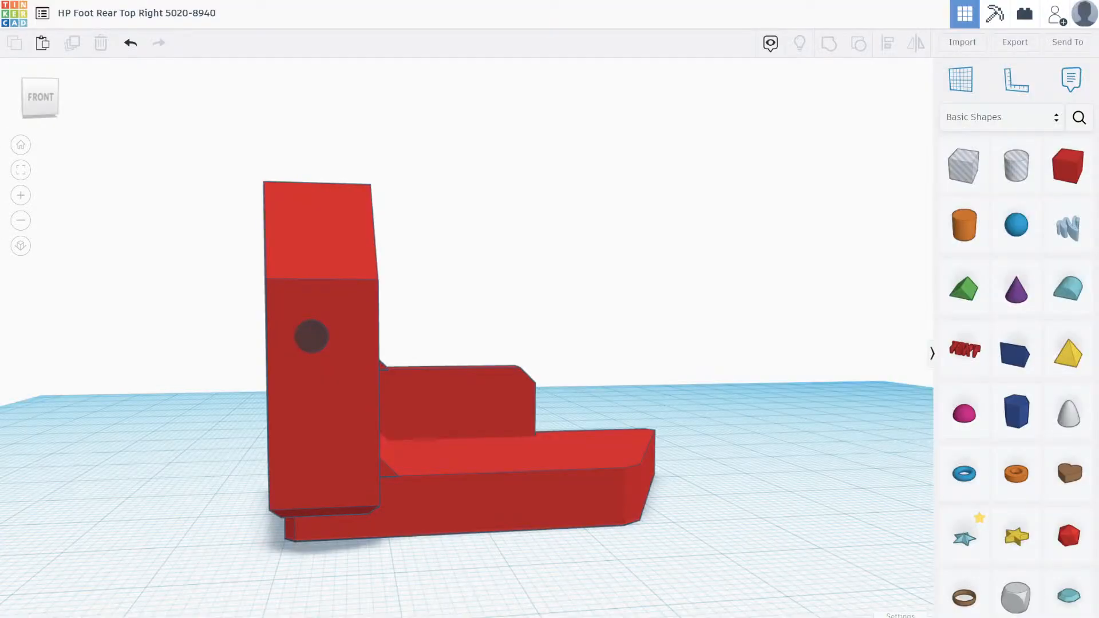
# Place a cylinder hole in front of the upright block and set its base dimension to 8.
pyautogui.moveTo(1016, 166); pyautogui.dragTo(188, 567)
pyautogui.moveTo(188, 567); pyautogui.dragTo(187, 484, button='right')
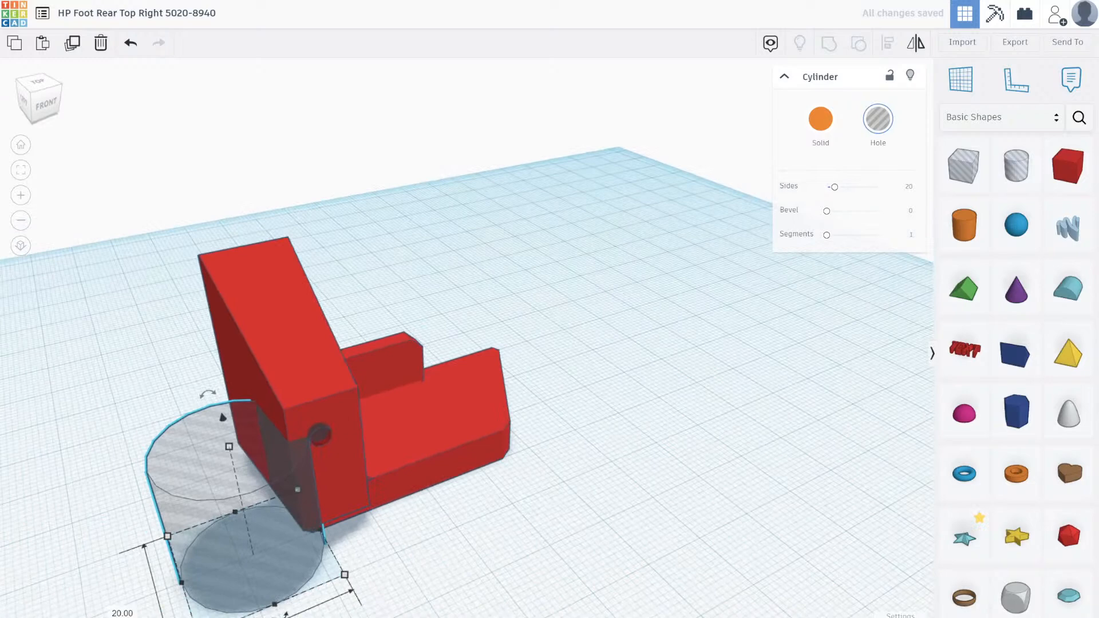
pyautogui.click(121, 609)
pyautogui.write('8')
pyautogui.press('Return')
# Lay the cylinder hole on its side and move it into the upright block's front face below the small hole.
pyautogui.moveTo(255, 388); pyautogui.dragTo(331, 564)
pyautogui.moveTo(331, 561); pyautogui.dragTo(249, 547, button='right')
pyautogui.press('Right')
pyautogui.press('Right')
pyautogui.press('Right')
pyautogui.press('Right')
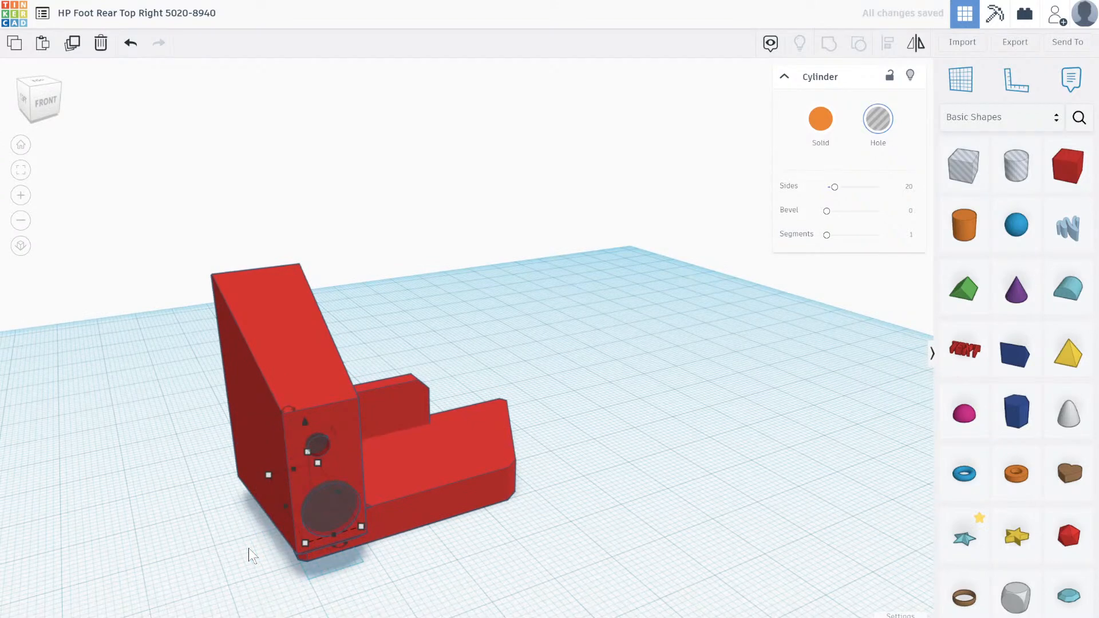
# Raise the cylinder hole until it is centred on the small hole in the upright block's front face.
pyautogui.hotkey('ctrl', 'Up')
pyautogui.hotkey('ctrl', 'Up')
pyautogui.hotkey('ctrl', 'Up')
pyautogui.hotkey('ctrl', 'Up')
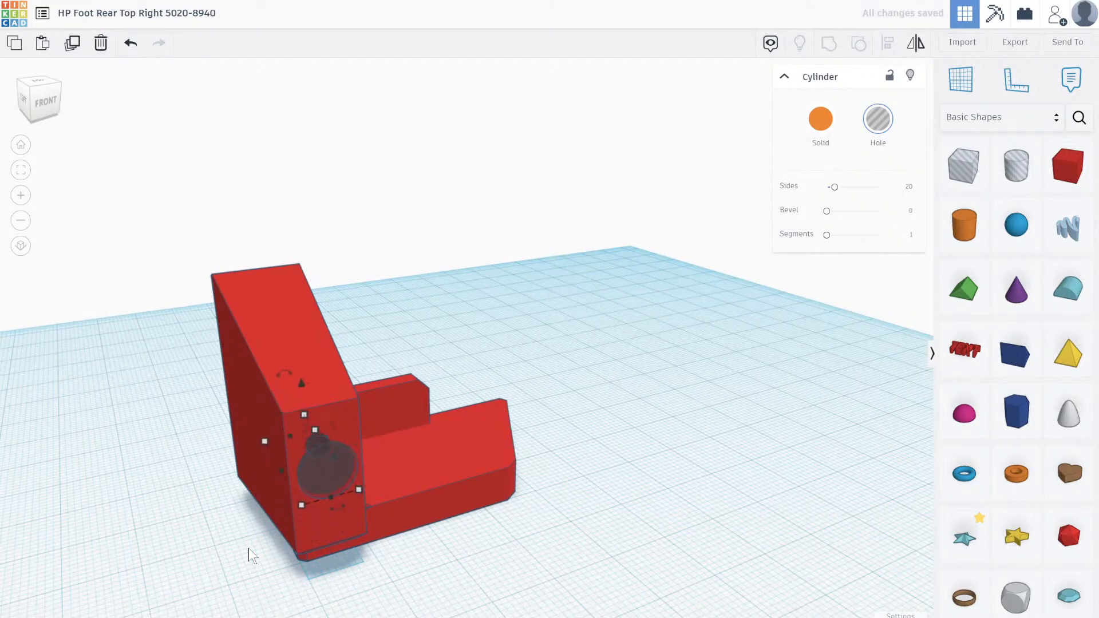
pyautogui.hotkey('ctrl', 'Up')
pyautogui.hotkey('ctrl', 'Up')
pyautogui.hotkey('ctrl', 'Up')
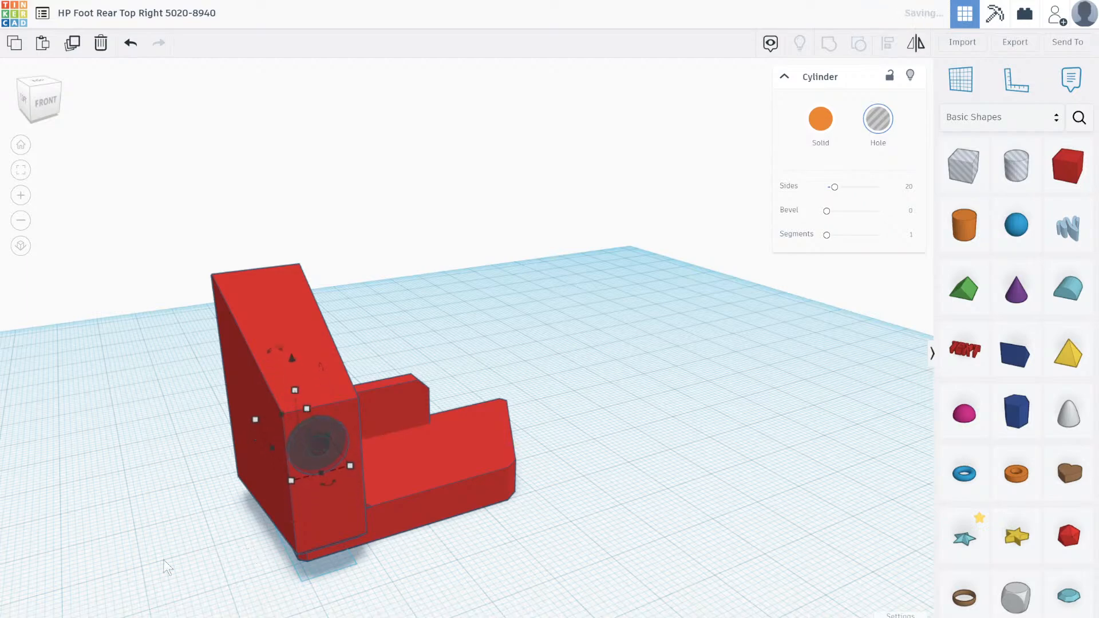
pyautogui.moveTo(325, 377); pyautogui.dragTo(262, 410, button='right')
pyautogui.scroll(3, 264, 399)
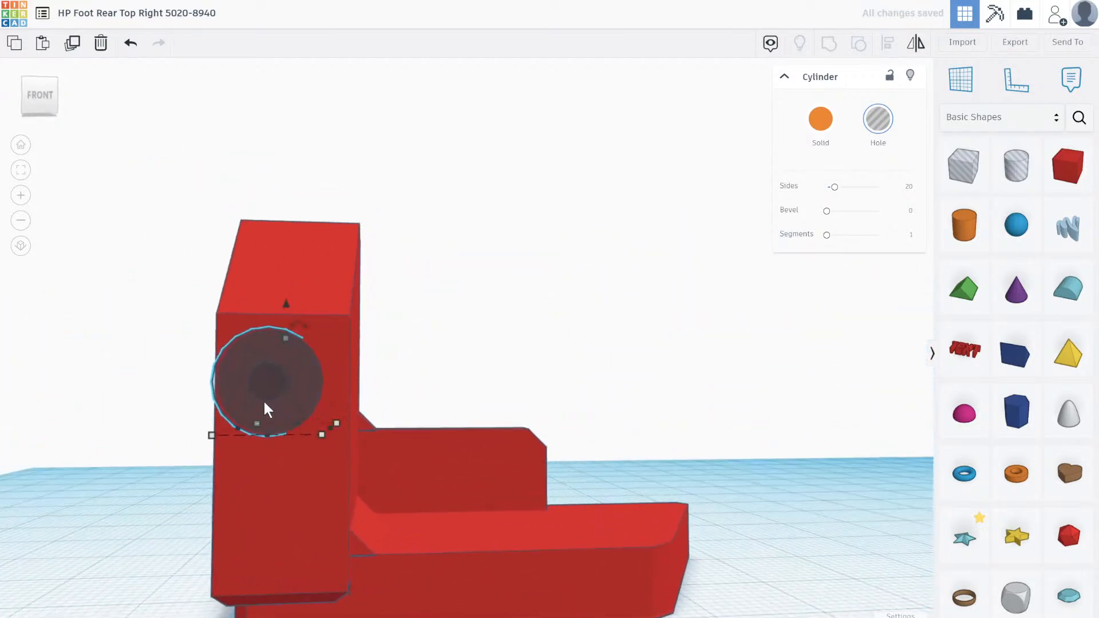
pyautogui.moveTo(242, 363); pyautogui.dragTo(224, 403, button='right')
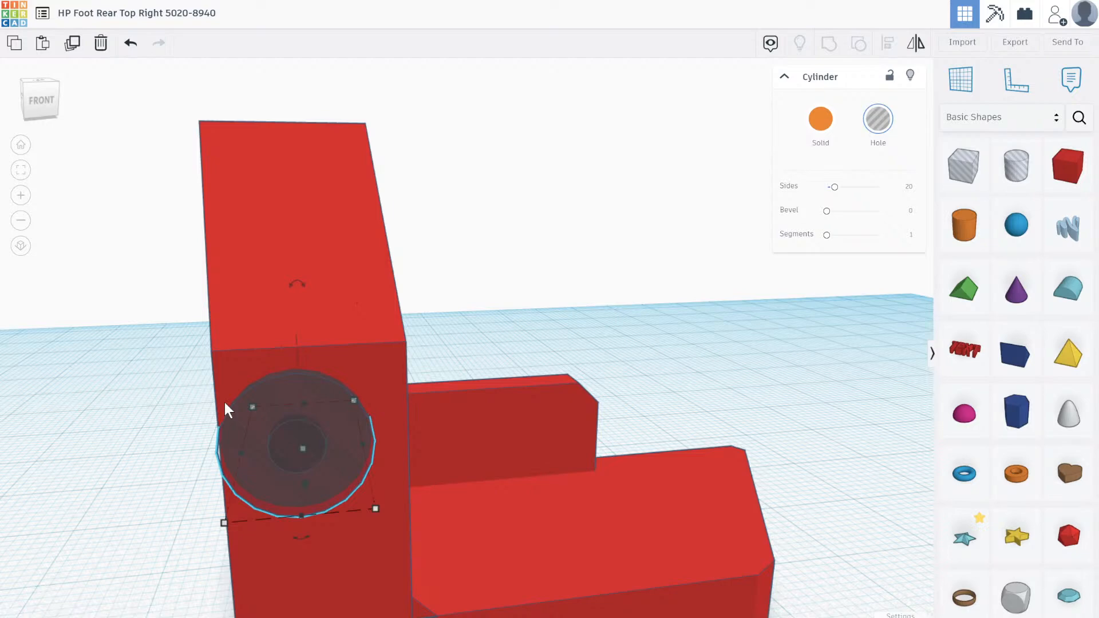
pyautogui.moveTo(225, 403); pyautogui.dragTo(297, 465, button='right')
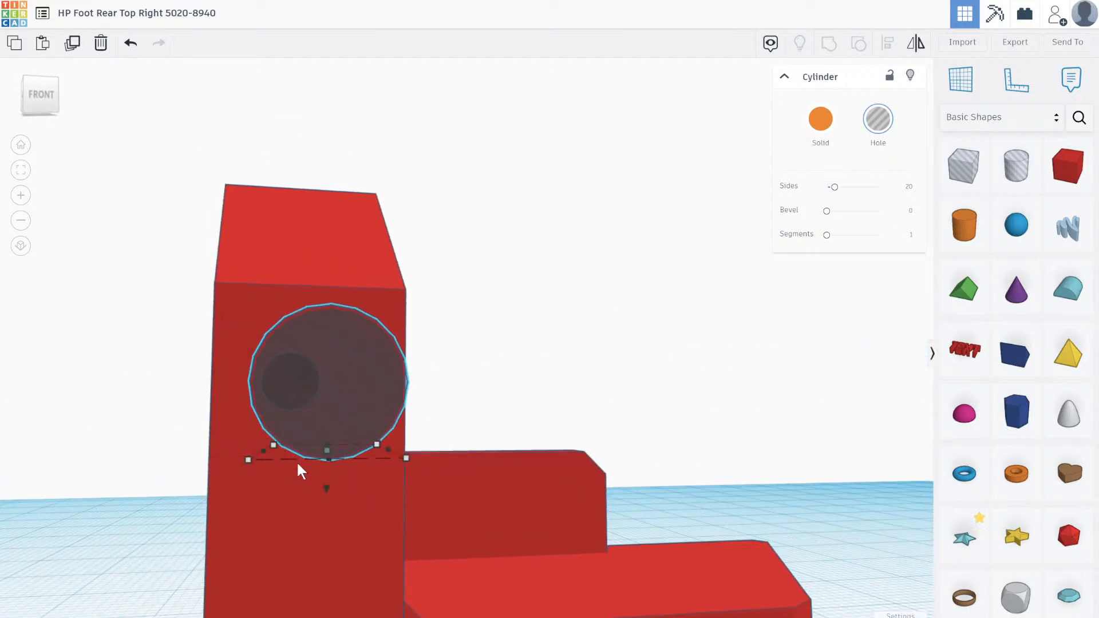
# Try nudging the large cylinder hole sideways and in depth relative to the small hole.
pyautogui.press('Right')
pyautogui.press('Right')
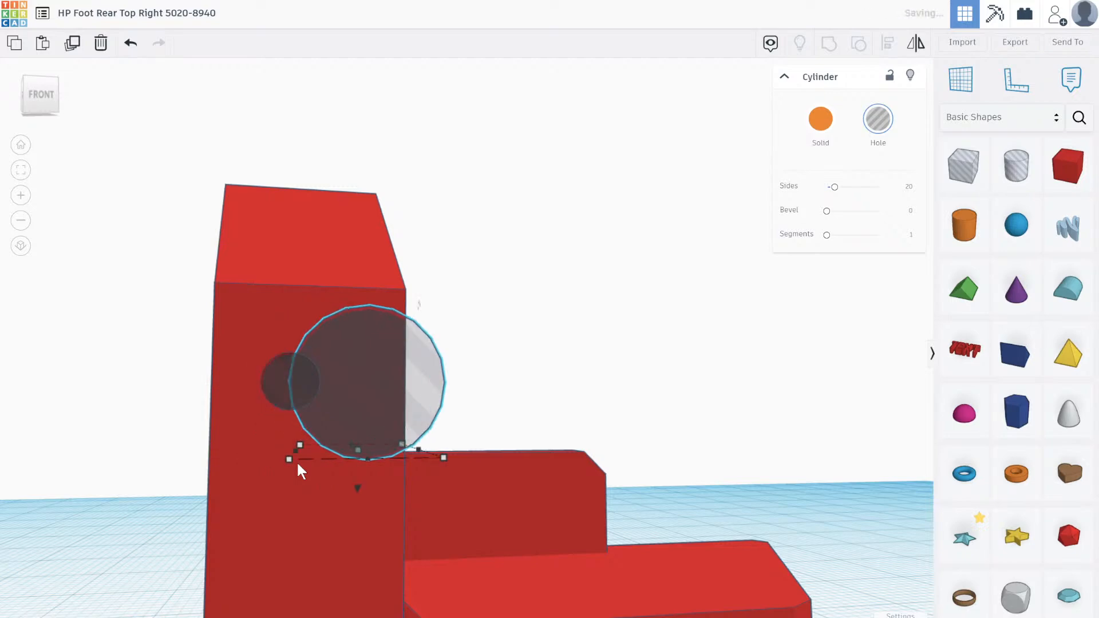
pyautogui.press('Left')
pyautogui.press('Left')
pyautogui.moveTo(296, 462); pyautogui.dragTo(210, 445, button='right')
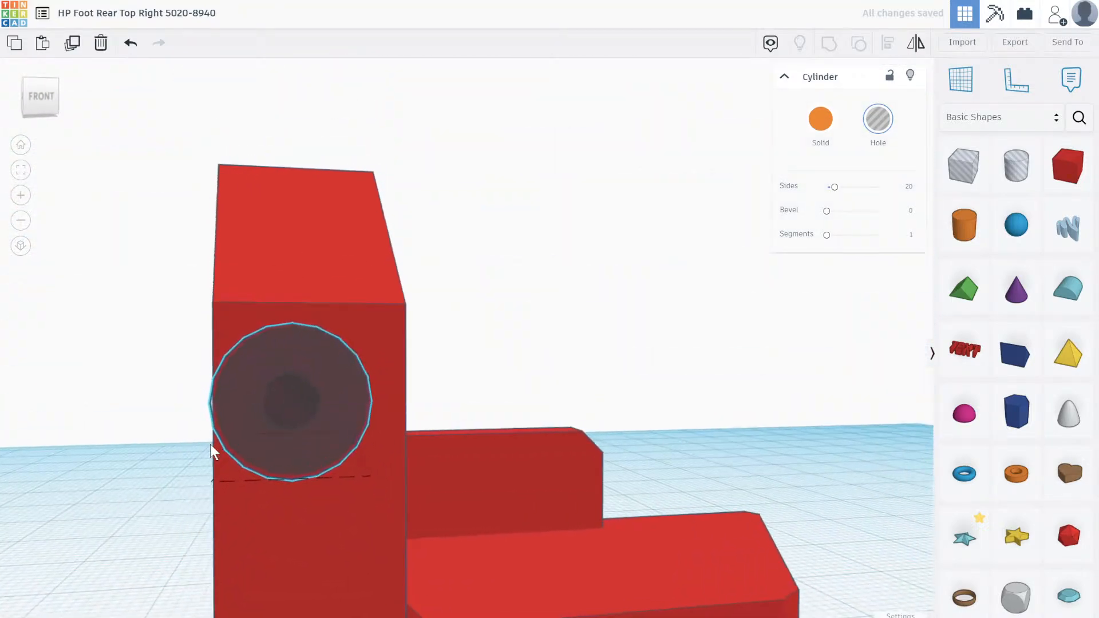
pyautogui.hotkey('shift', 'Down')
pyautogui.hotkey('shift', 'Up')
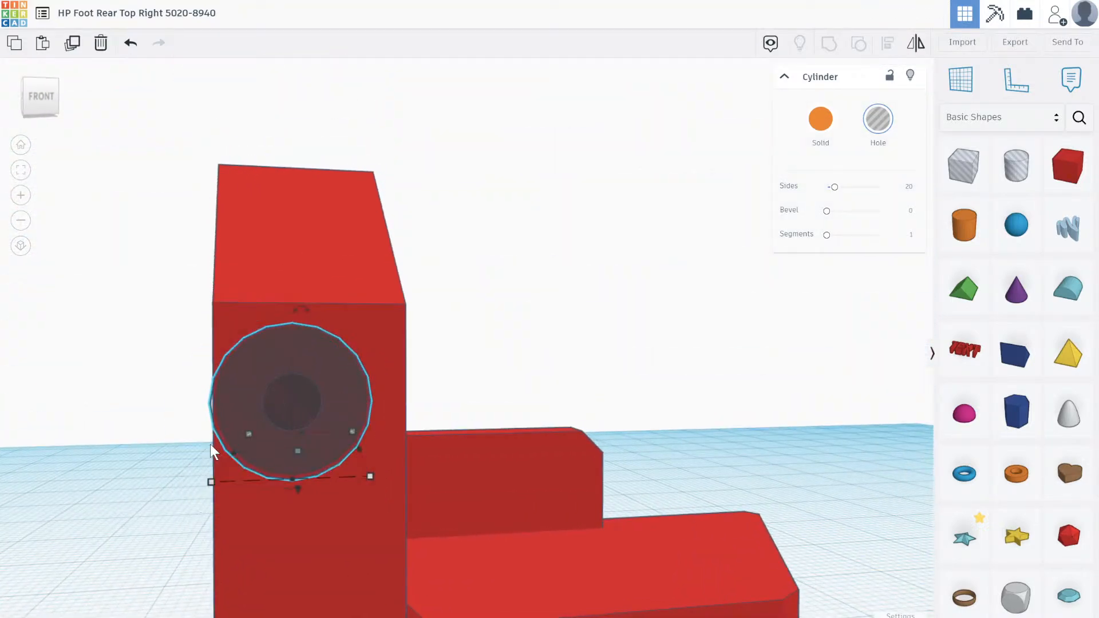
pyautogui.press('Down')
pyautogui.press('Up')
pyautogui.press('Right')
pyautogui.press('Left')
pyautogui.press('Up')
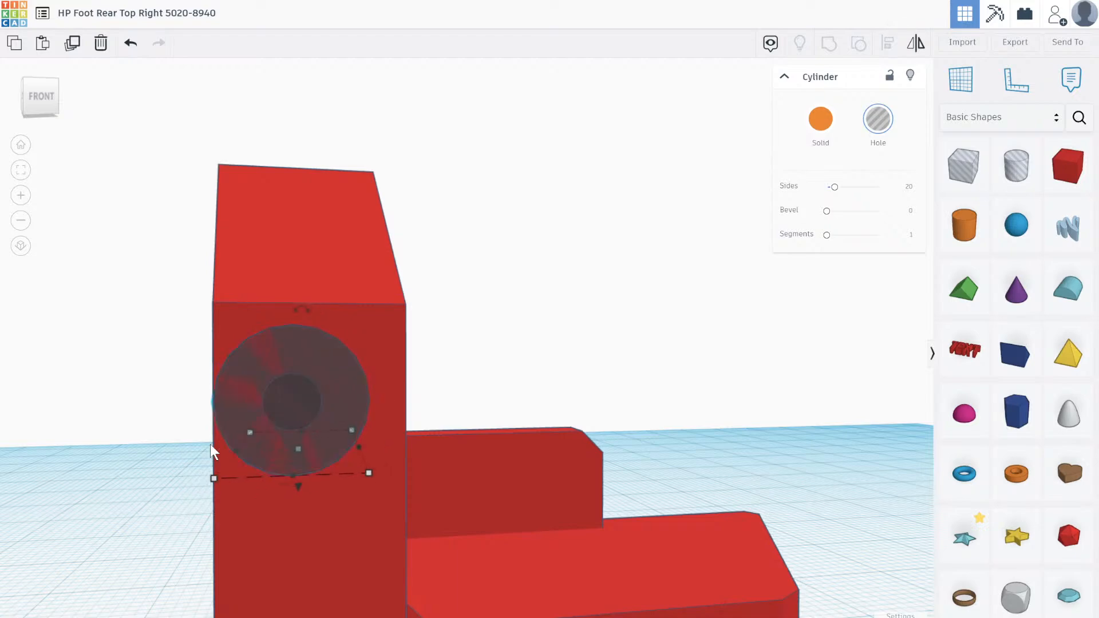
# Try shifting the large cylinder hole vertically below and above the small hole.
pyautogui.hotkey('ctrl', 'Down')
pyautogui.hotkey('ctrl', 'Down')
pyautogui.hotkey('ctrl', 'Down')
pyautogui.hotkey('ctrl', 'Down')
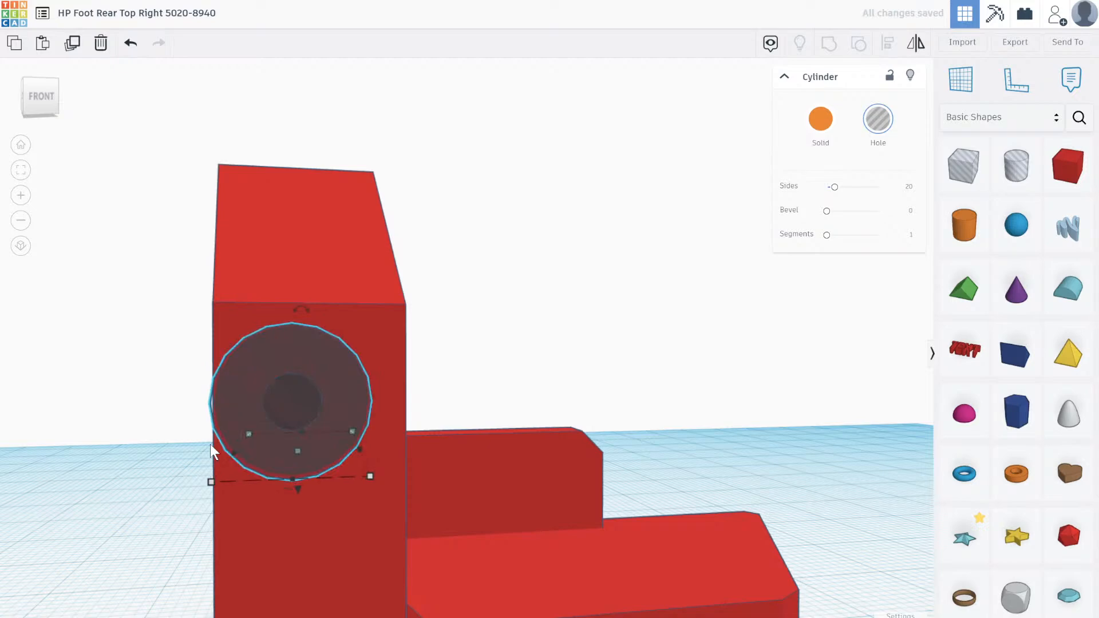
pyautogui.hotkey('ctrl', 'Down')
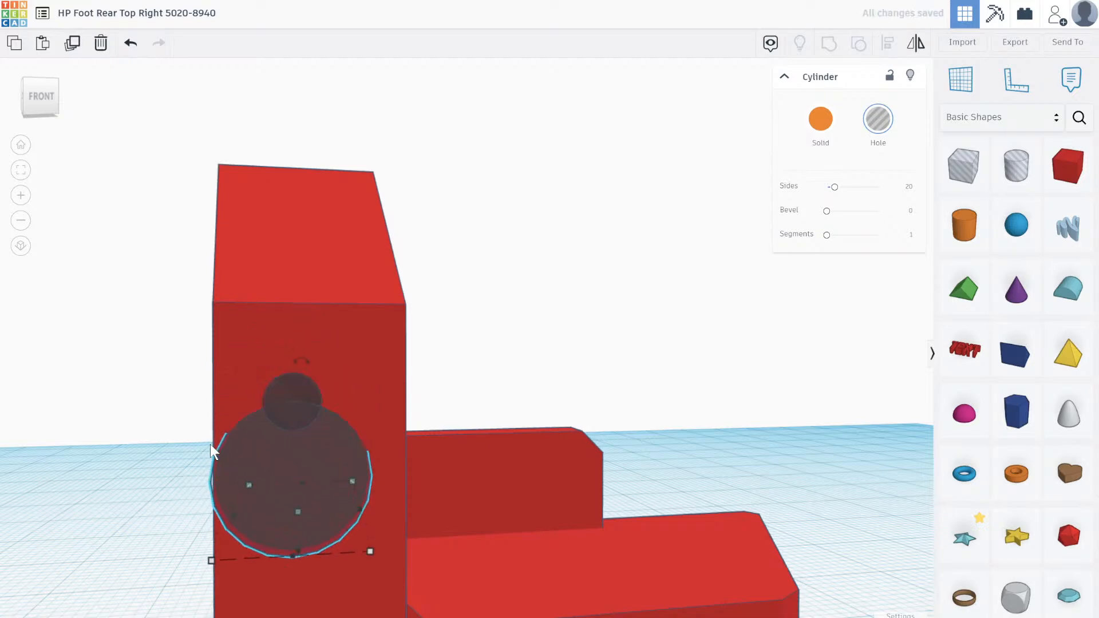
pyautogui.hotkey('ctrl', 'Up')
pyautogui.hotkey('ctrl', 'Up')
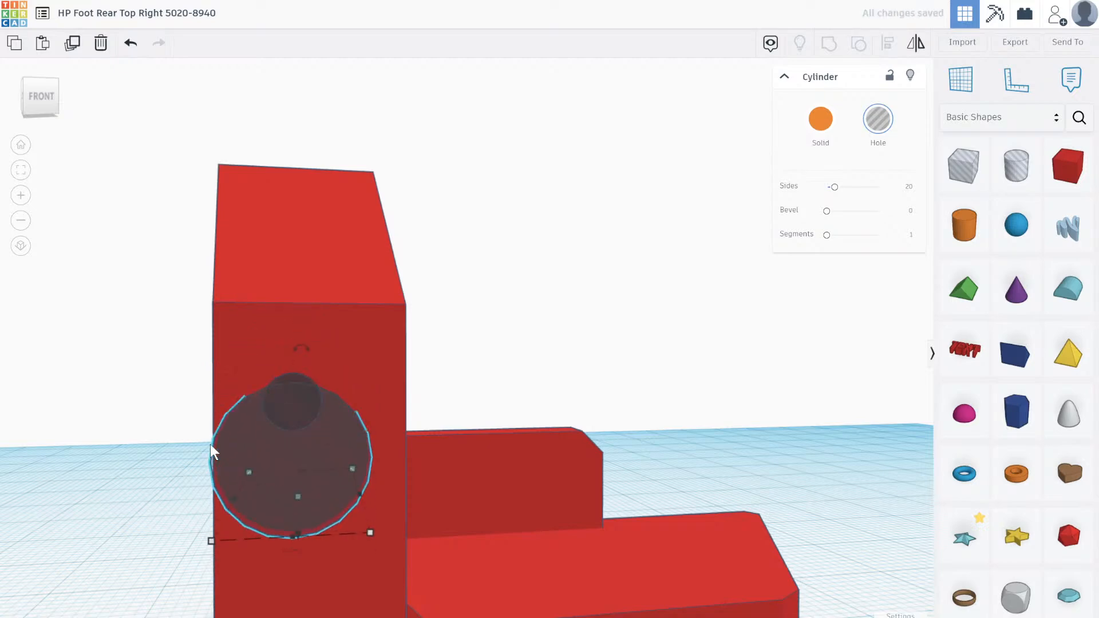
pyautogui.hotkey('ctrl', 'Up')
pyautogui.hotkey('ctrl', 'Up')
pyautogui.hotkey('ctrl', 'Up')
pyautogui.hotkey('ctrl', 'Up')
pyautogui.hotkey('ctrl', 'Up')
pyautogui.hotkey('ctrl', 'Up')
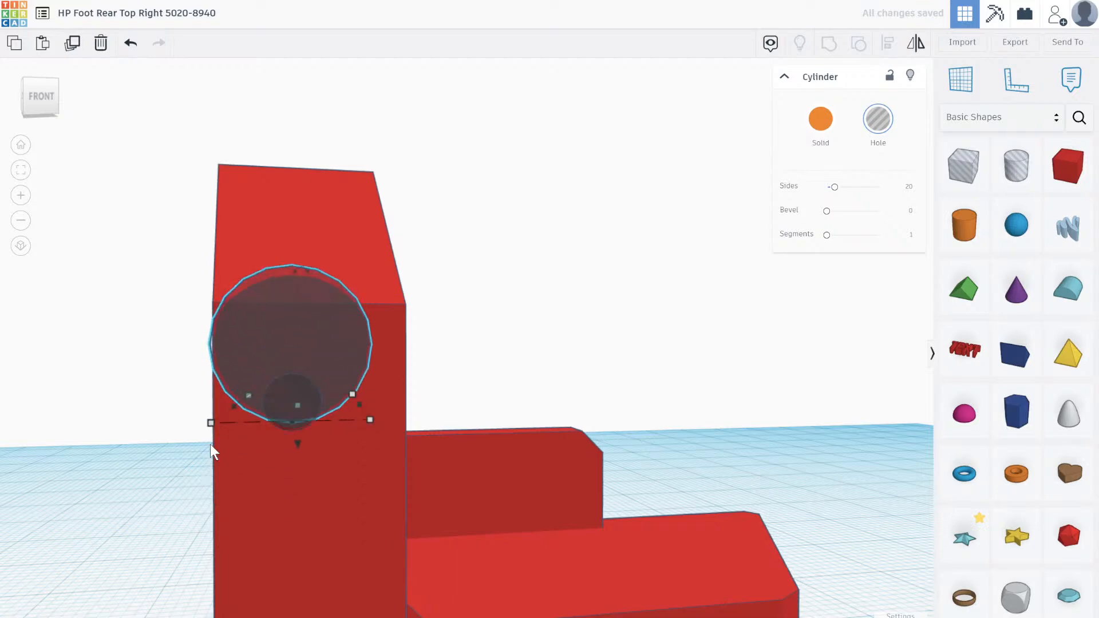
pyautogui.hotkey('ctrl', 'Down')
pyautogui.hotkey('ctrl', 'Down')
pyautogui.hotkey('ctrl', 'Down')
pyautogui.hotkey('ctrl', 'Down')
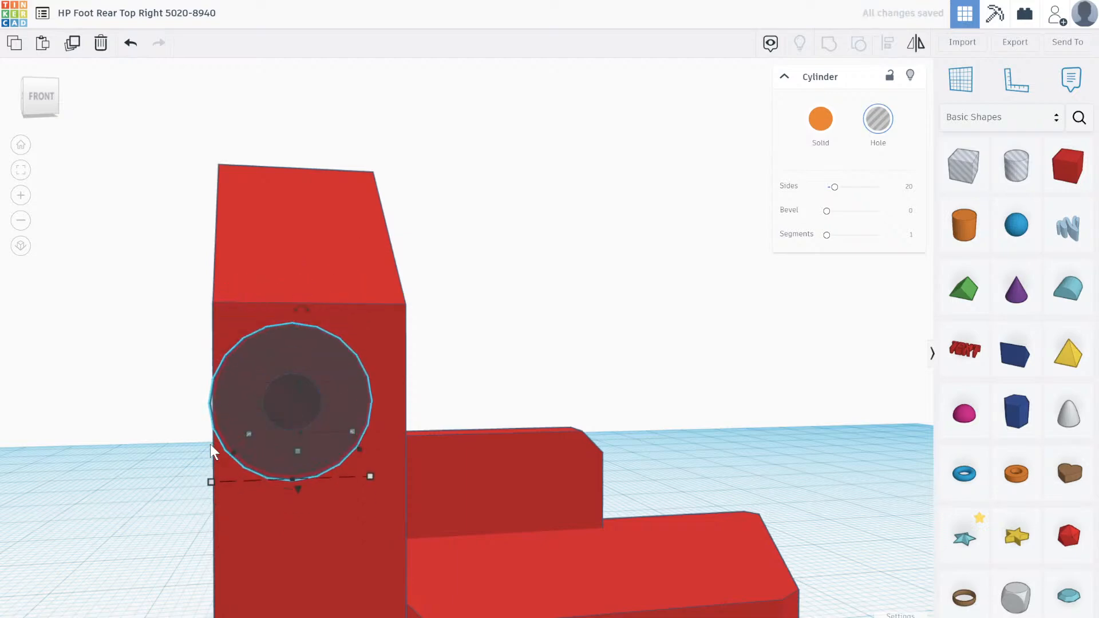
# Try sliding the large cylinder hole horizontally to either side of the small hole.
pyautogui.press('Right')
pyautogui.press('Right')
pyautogui.press('Right')
pyautogui.press('Right')
pyautogui.press('Left')
pyautogui.press('Left')
pyautogui.press('Left')
pyautogui.press('Left')
pyautogui.press('Left')
pyautogui.press('Left')
pyautogui.press('Left')
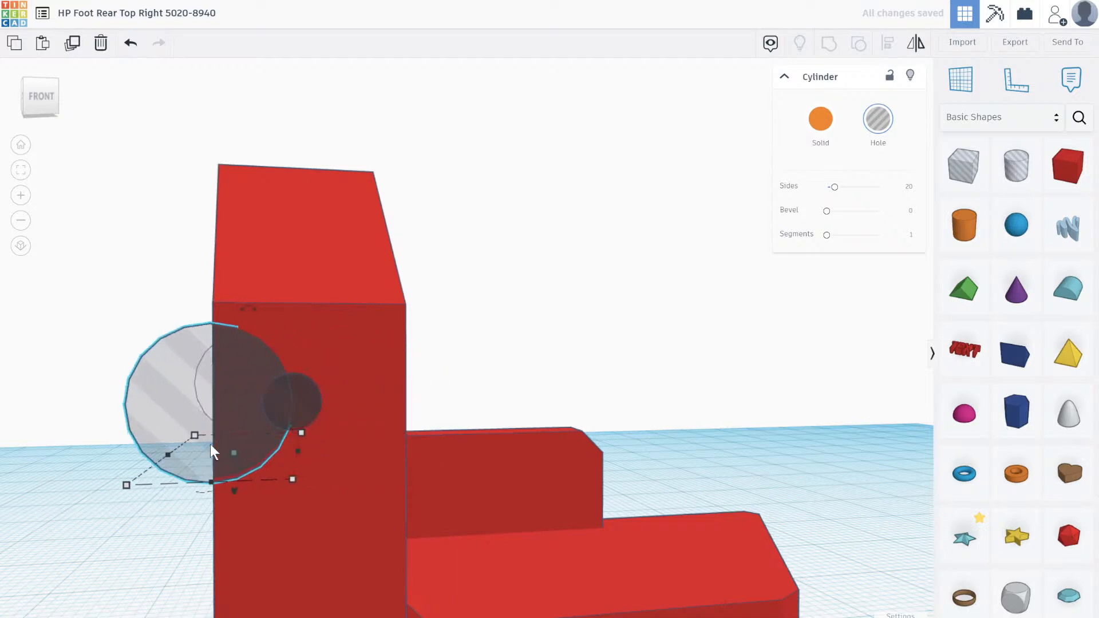
pyautogui.press('Right')
pyautogui.press('Right')
pyautogui.press('Right')
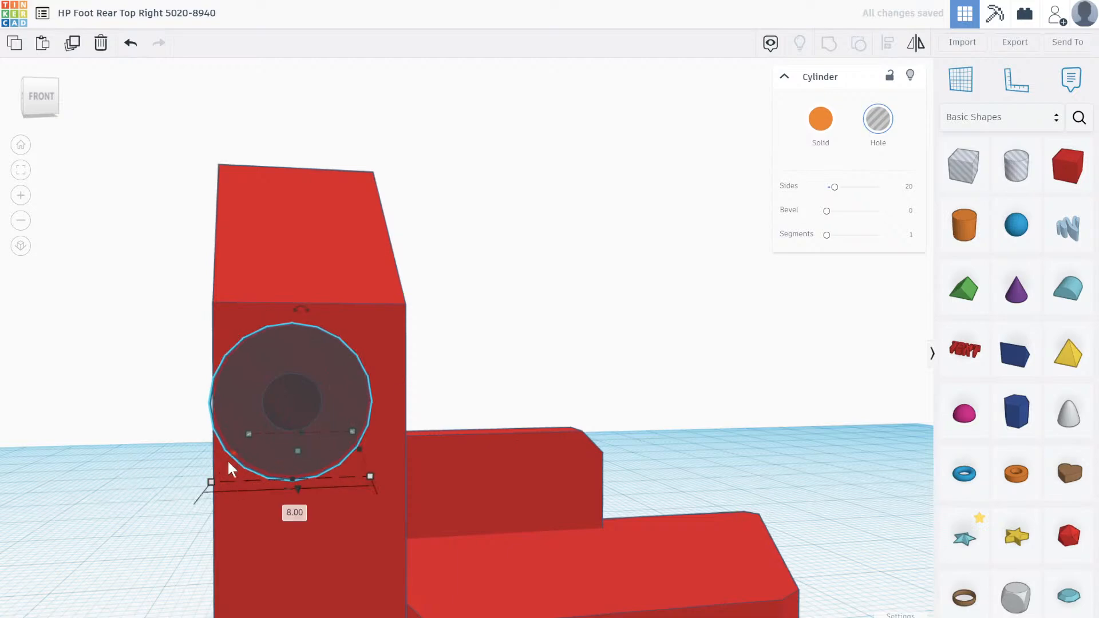
# Reduce the large cylinder hole's width to 7.5 and finally to 7.
pyautogui.click(286, 508)
pyautogui.write('7.5')
pyautogui.press('Return')
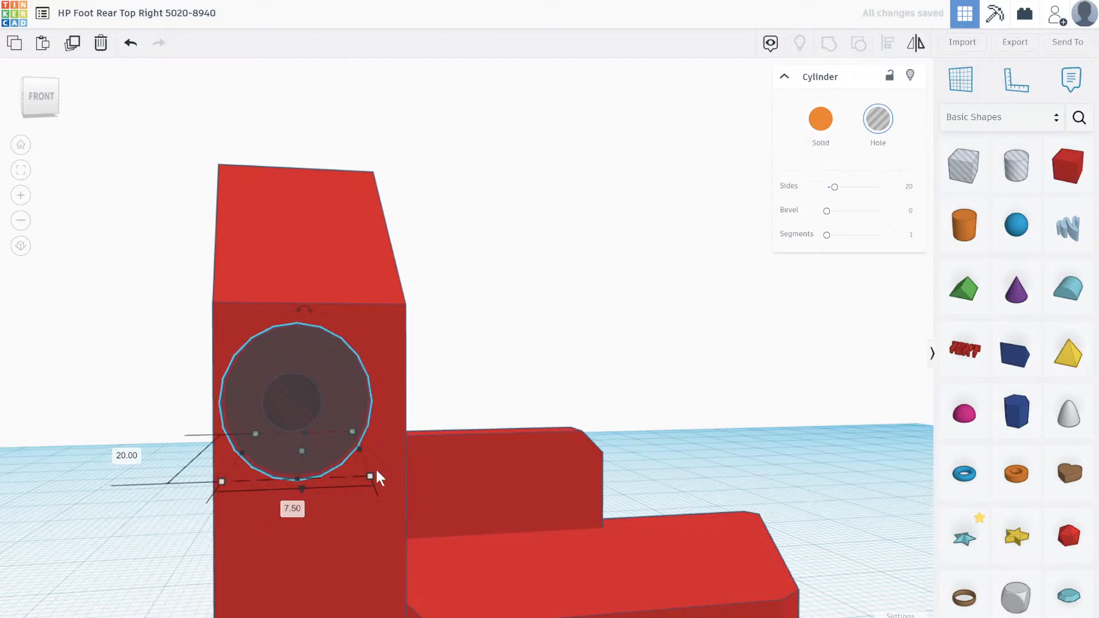
pyautogui.click(292, 508)
pyautogui.write('7')
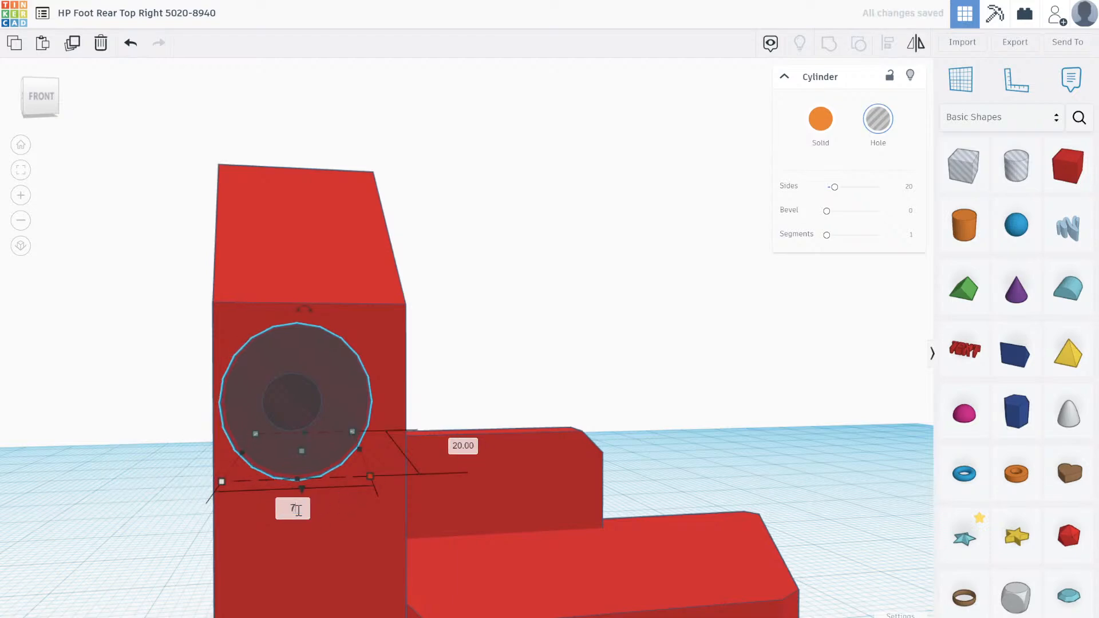
pyautogui.press('Return')
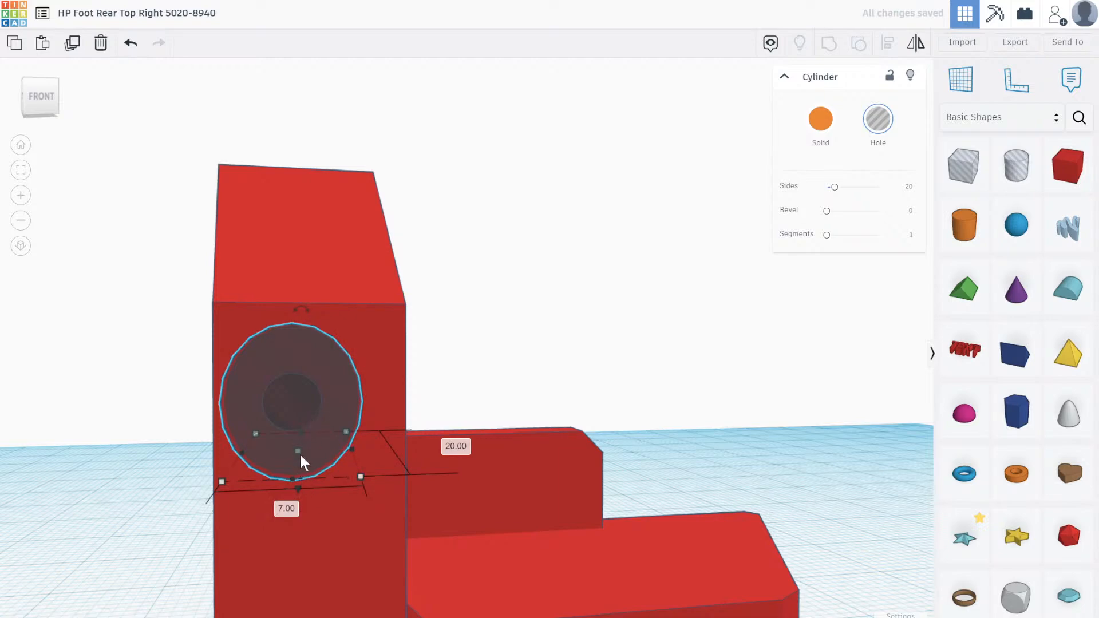
# Set the large cylinder hole's height to 7.5.
pyautogui.moveTo(300, 457)
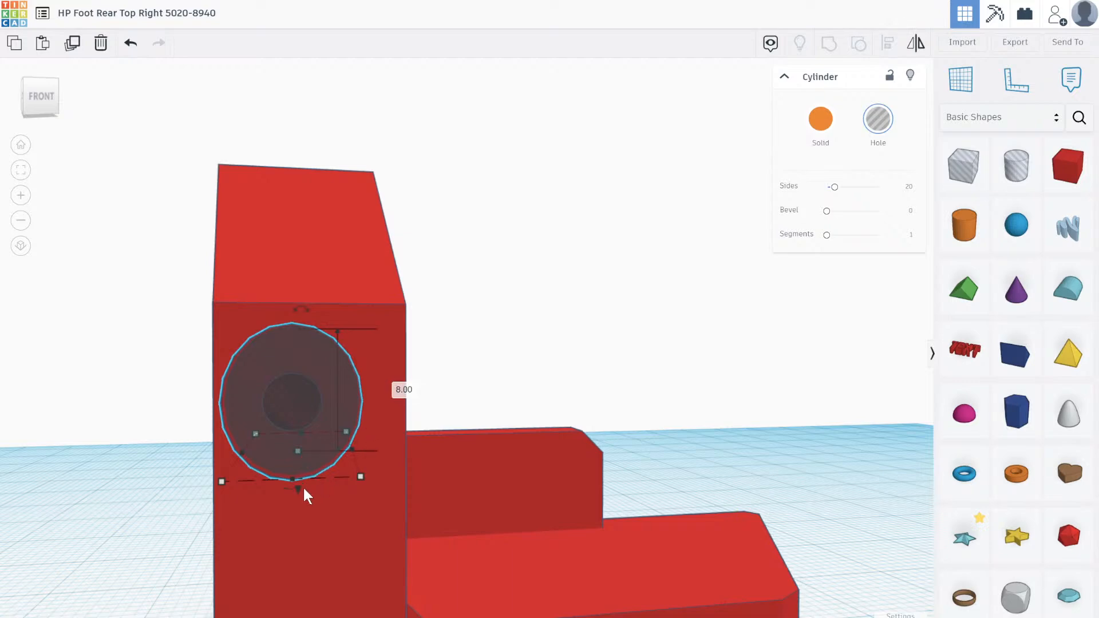
pyautogui.moveTo(298, 488); pyautogui.dragTo(297, 488)
pyautogui.click(490, 615)
pyautogui.write('15.5')
pyautogui.press('Return')
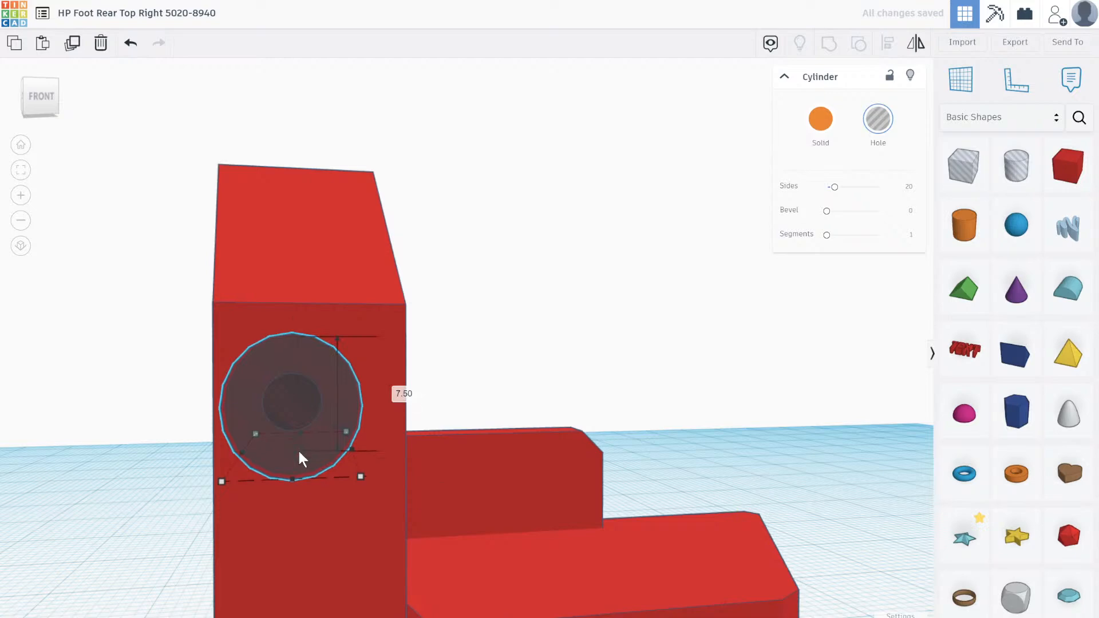
pyautogui.click(401, 394)
# Turn the upright block into a transparent hole shape so both cylinders inside it can be seen from the side.
pyautogui.moveTo(478, 358); pyautogui.dragTo(729, 368, button='right')
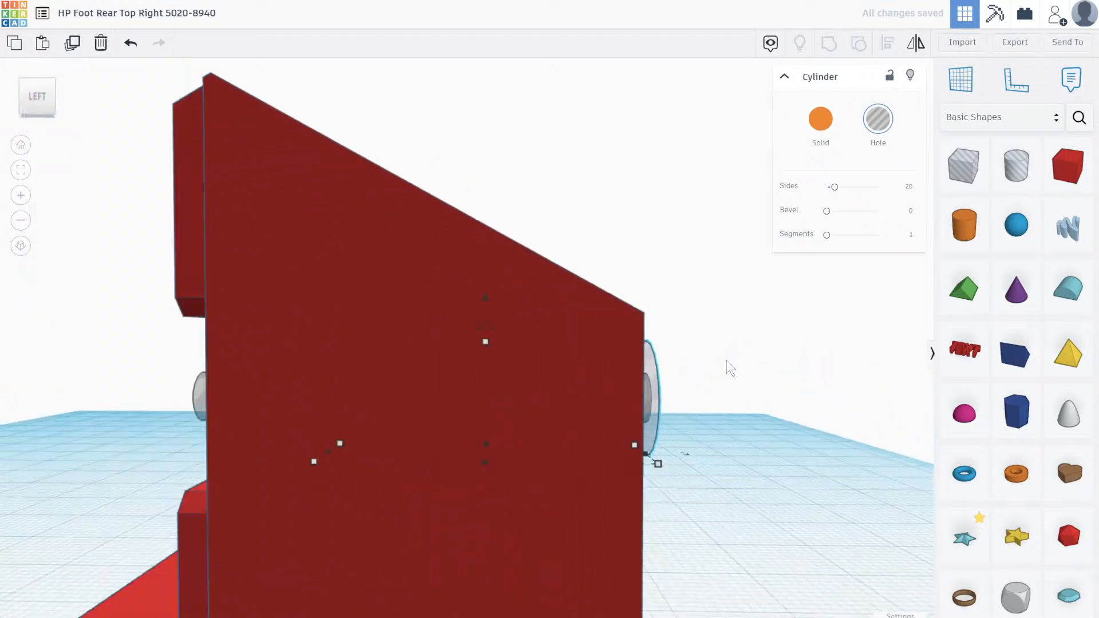
pyautogui.click(506, 292)
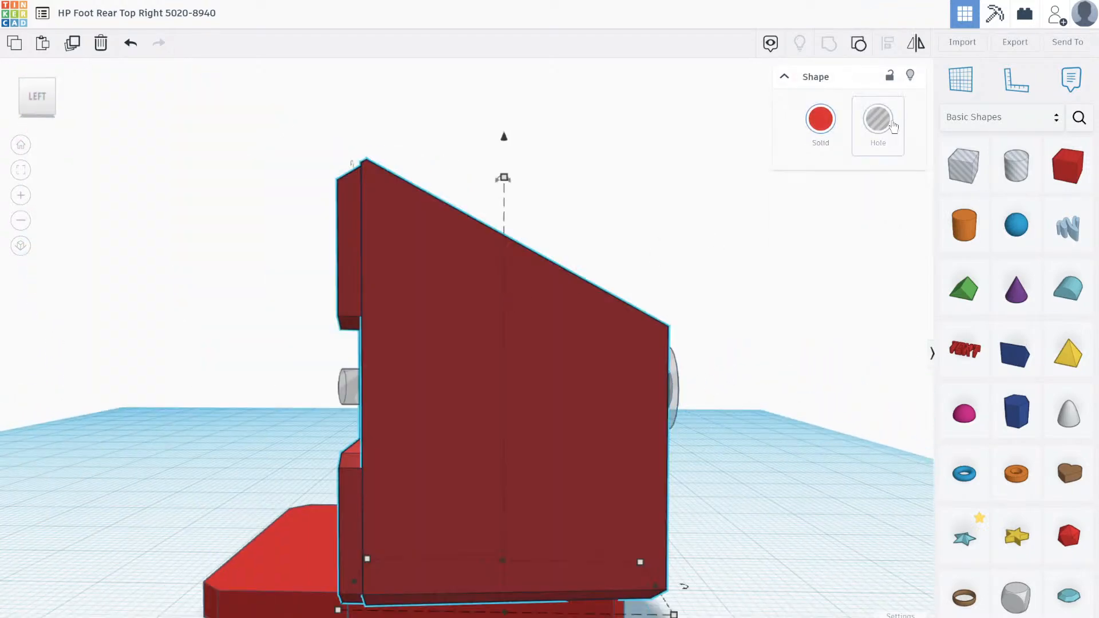
pyautogui.click(878, 122)
pyautogui.moveTo(839, 177); pyautogui.dragTo(729, 322, button='right')
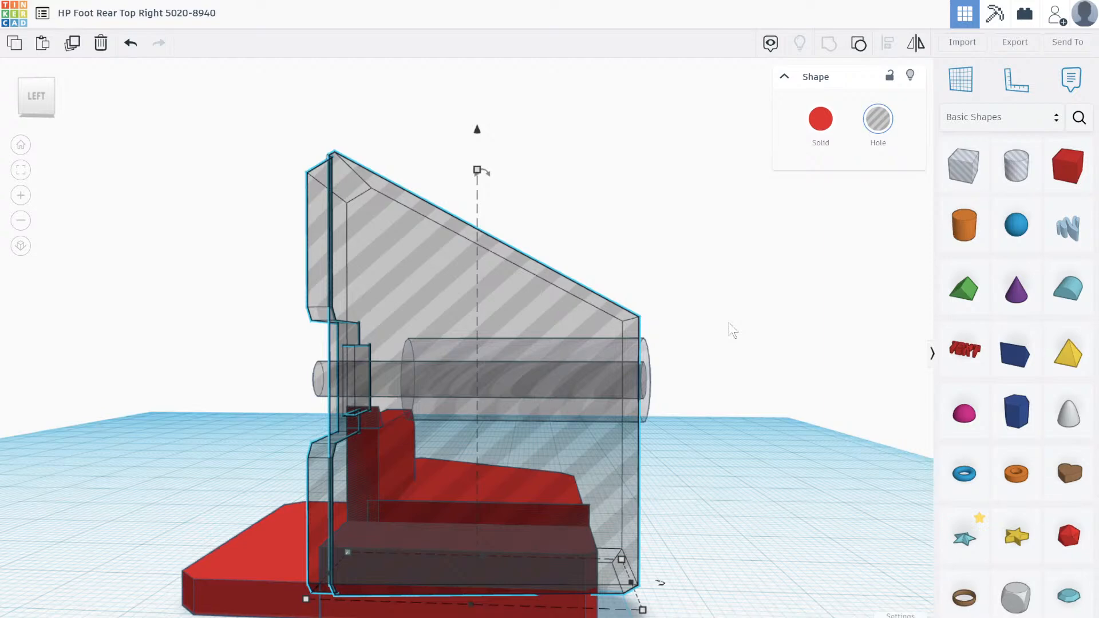
# Stretch the large cylinder hole towards the back of the upright block to a length of 27.
pyautogui.scroll(-2, 320, 328)
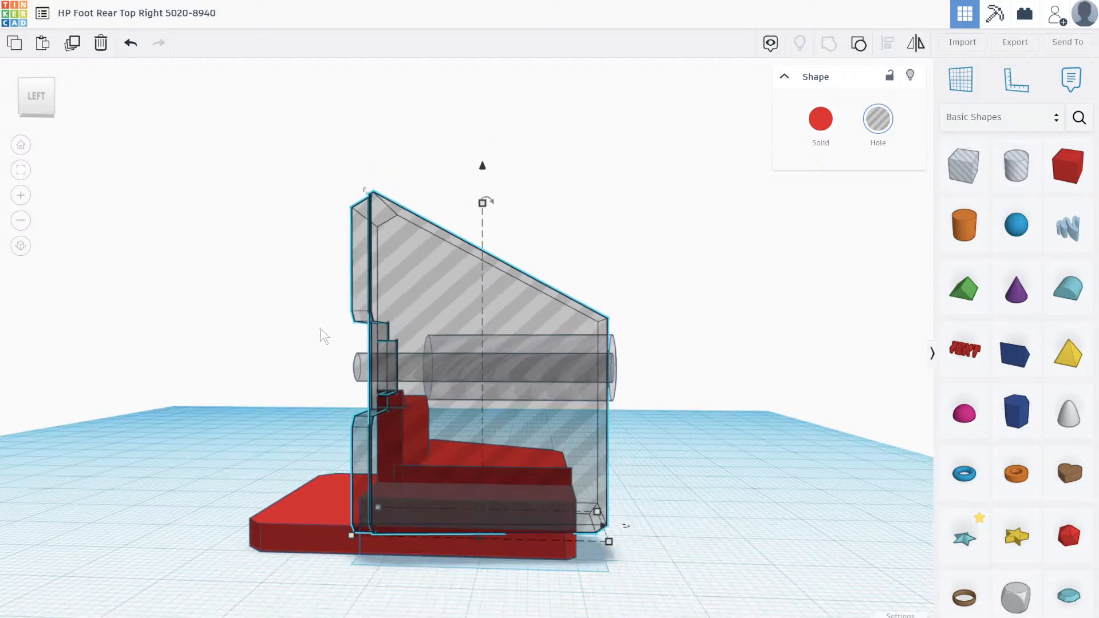
pyautogui.scroll(8, 348, 358)
pyautogui.scroll(-4, 359, 363)
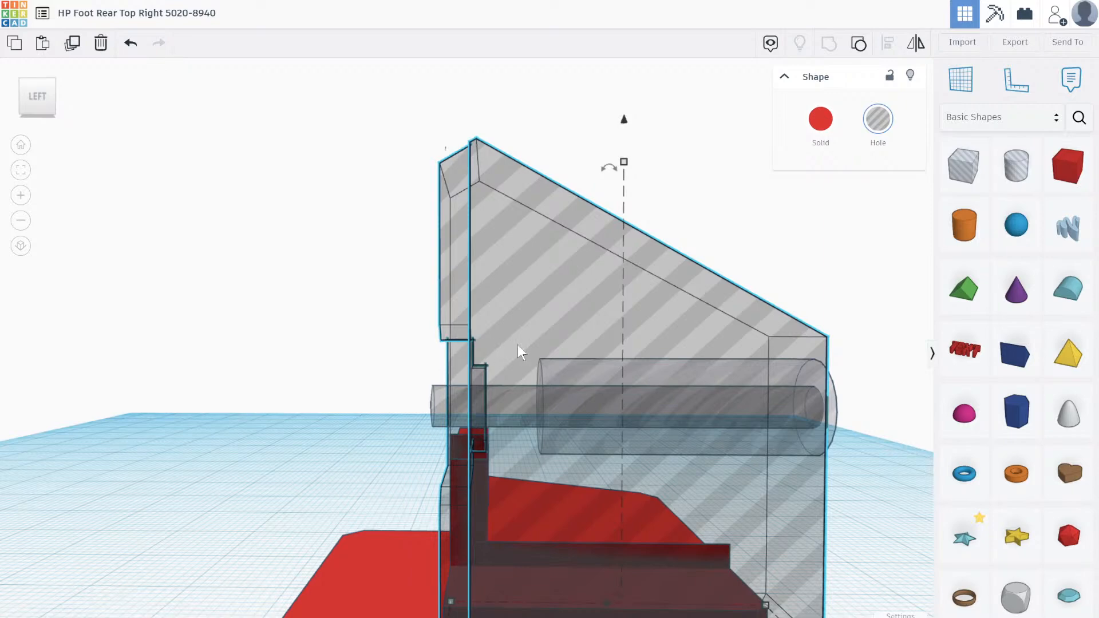
pyautogui.click(836, 402)
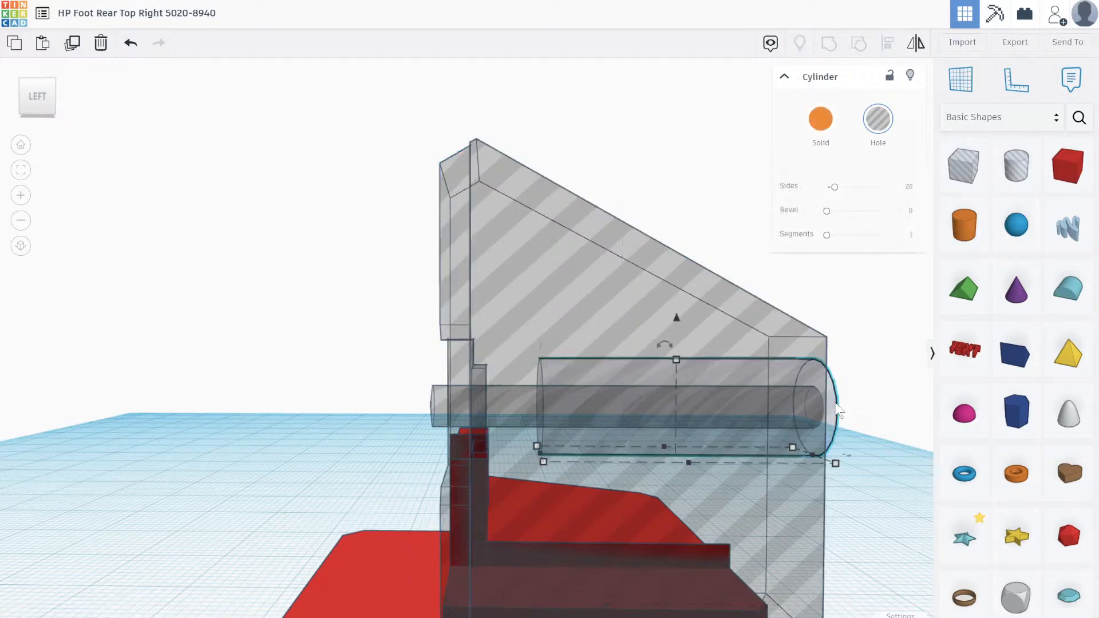
pyautogui.moveTo(540, 455); pyautogui.dragTo(451, 459)
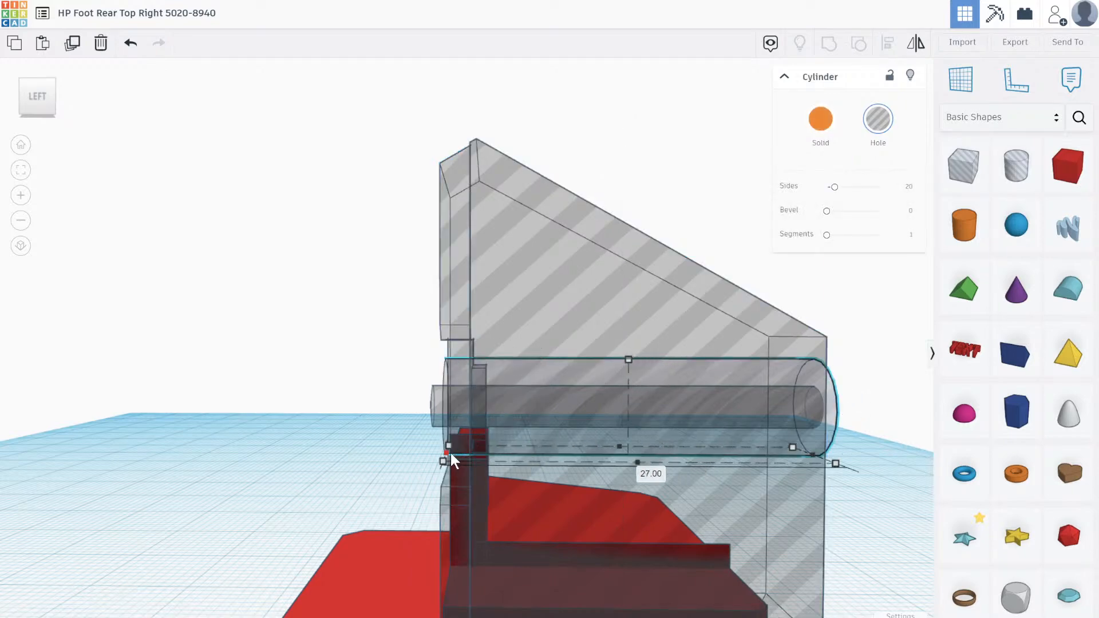
# Shorten the large cylinder hole from its back end so it starts inside the block, and extend its other end past the front face.
pyautogui.moveTo(444, 453); pyautogui.dragTo(445, 456, button='right')
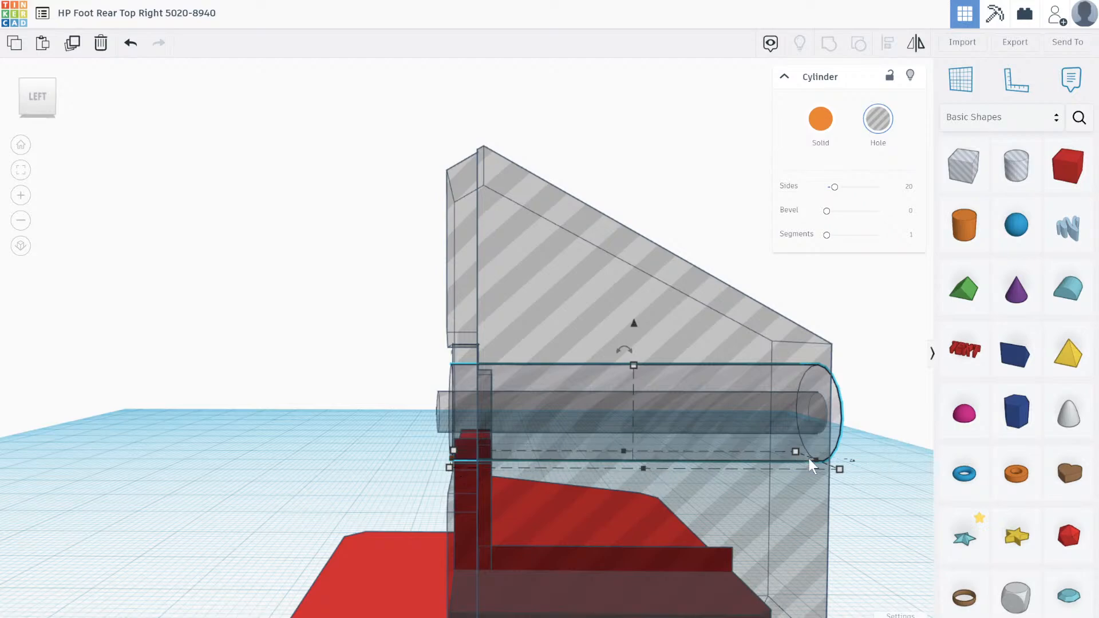
pyautogui.moveTo(809, 461)
pyautogui.mouseDown(button='right')
pyautogui.moveTo(832, 472)
pyautogui.moveTo(792, 470)
pyautogui.moveTo(819, 475)
pyautogui.mouseUp(button='right')
pyautogui.moveTo(833, 473); pyautogui.dragTo(831, 464, button='right')
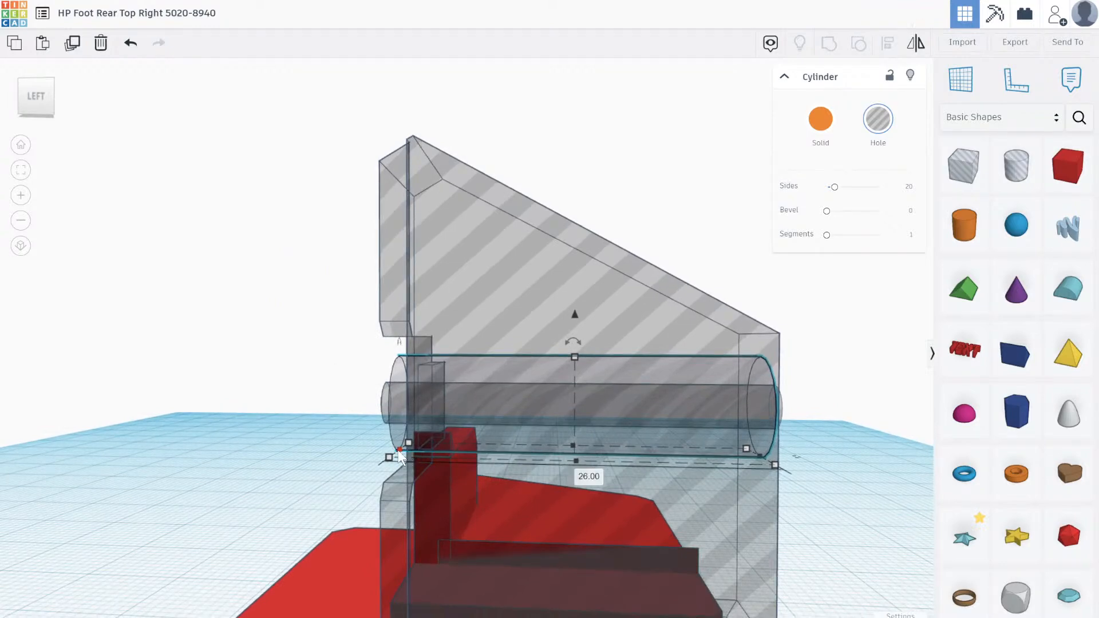
pyautogui.moveTo(399, 450); pyautogui.dragTo(502, 458)
pyautogui.moveTo(765, 459); pyautogui.dragTo(774, 464)
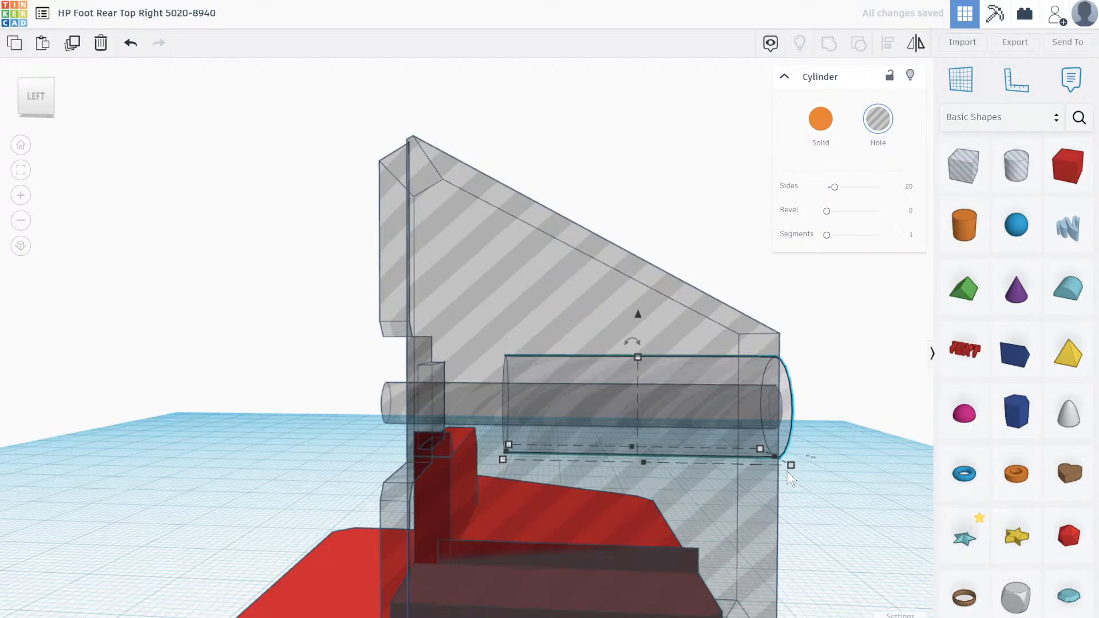
# Lengthen the small cylinder hole to 29 so it extends past the front face of the upright block.
pyautogui.moveTo(820, 465); pyautogui.dragTo(867, 468, button='right')
pyautogui.moveTo(372, 415); pyautogui.dragTo(480, 401, button='right')
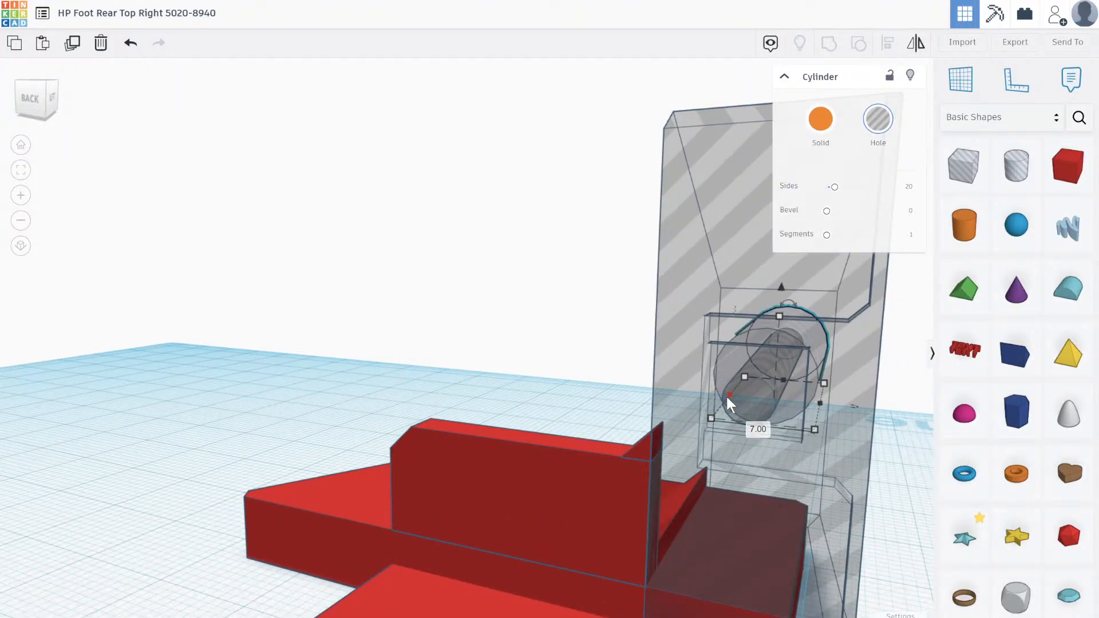
pyautogui.click(730, 415)
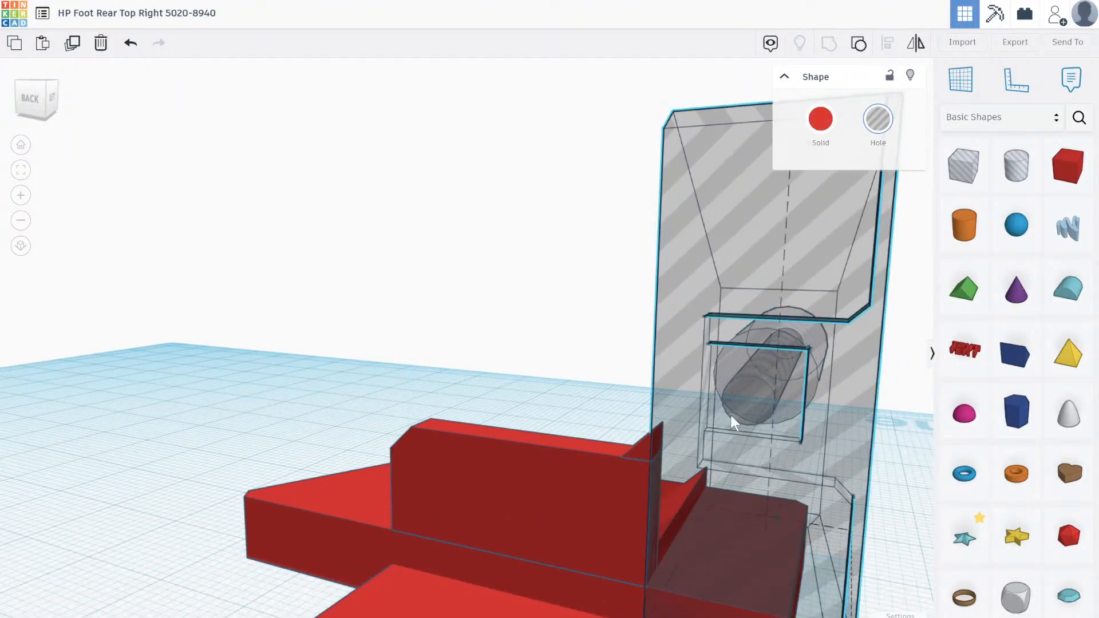
pyautogui.click(739, 417)
pyautogui.moveTo(820, 424); pyautogui.dragTo(563, 413, button='right')
pyautogui.scroll(-3, 393, 358)
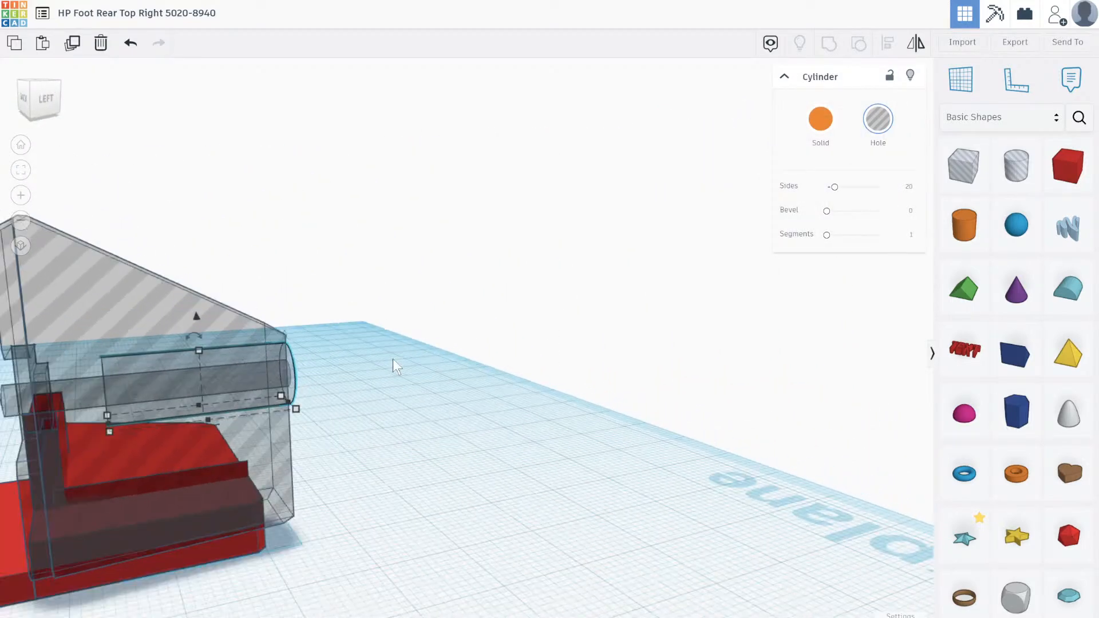
pyautogui.scroll(5, 256, 365)
pyautogui.moveTo(372, 357); pyautogui.dragTo(333, 348, button='right')
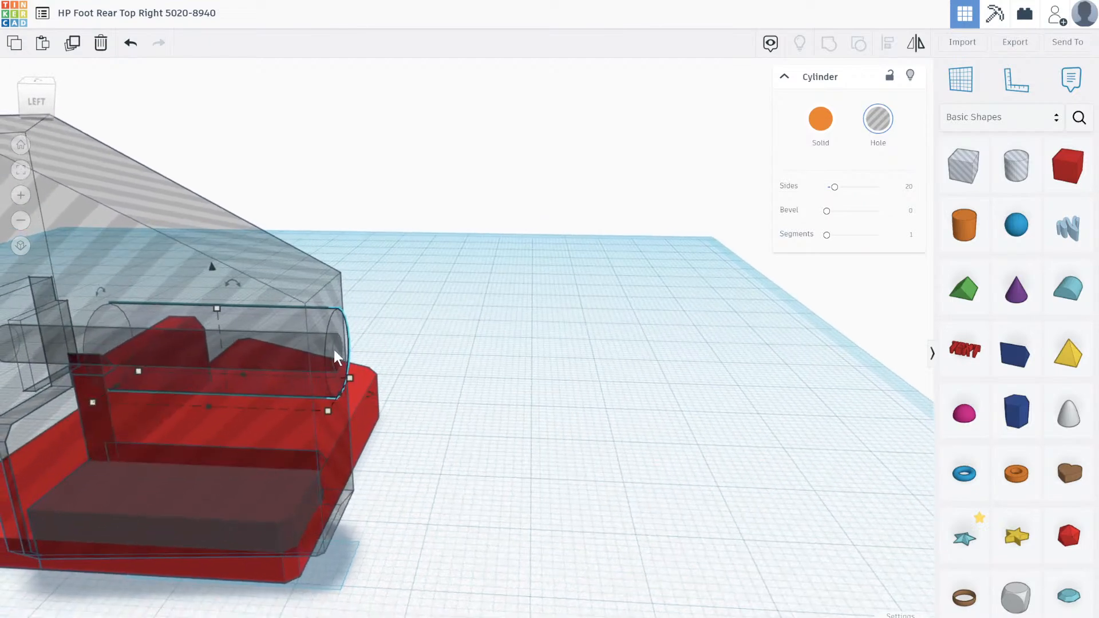
pyautogui.moveTo(342, 362)
pyautogui.moveTo(341, 369); pyautogui.dragTo(349, 370)
pyautogui.scroll(-3, 332, 378)
pyautogui.scroll(1, 99, 386)
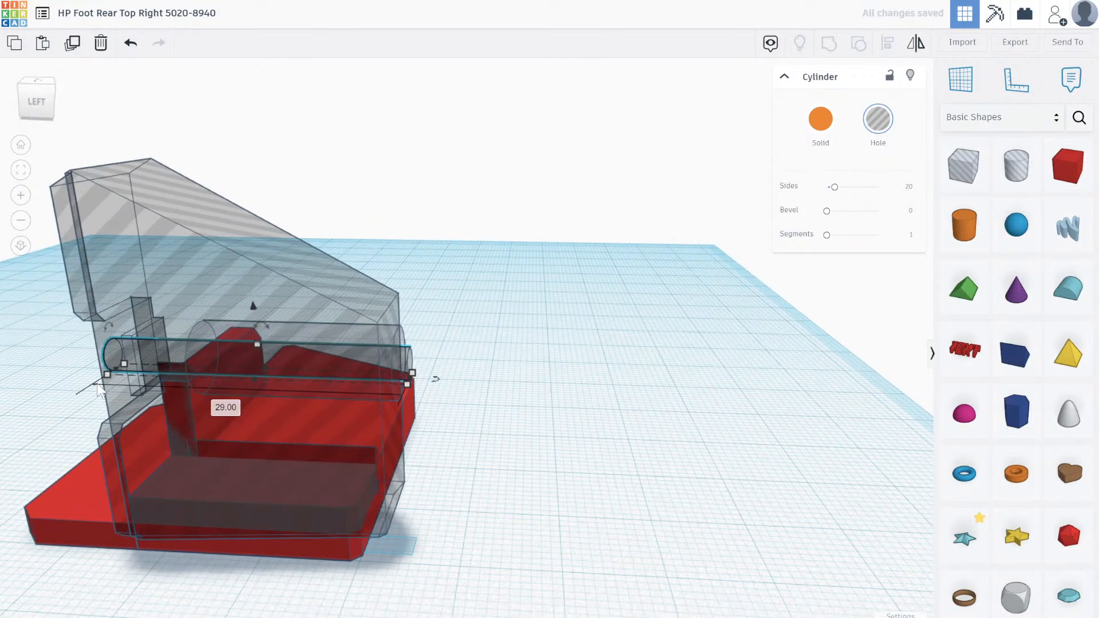
# Examine from the back and the front how the small and large cylinder holes sit inside the transparent block.
pyautogui.moveTo(100, 391); pyautogui.dragTo(302, 388, button='right')
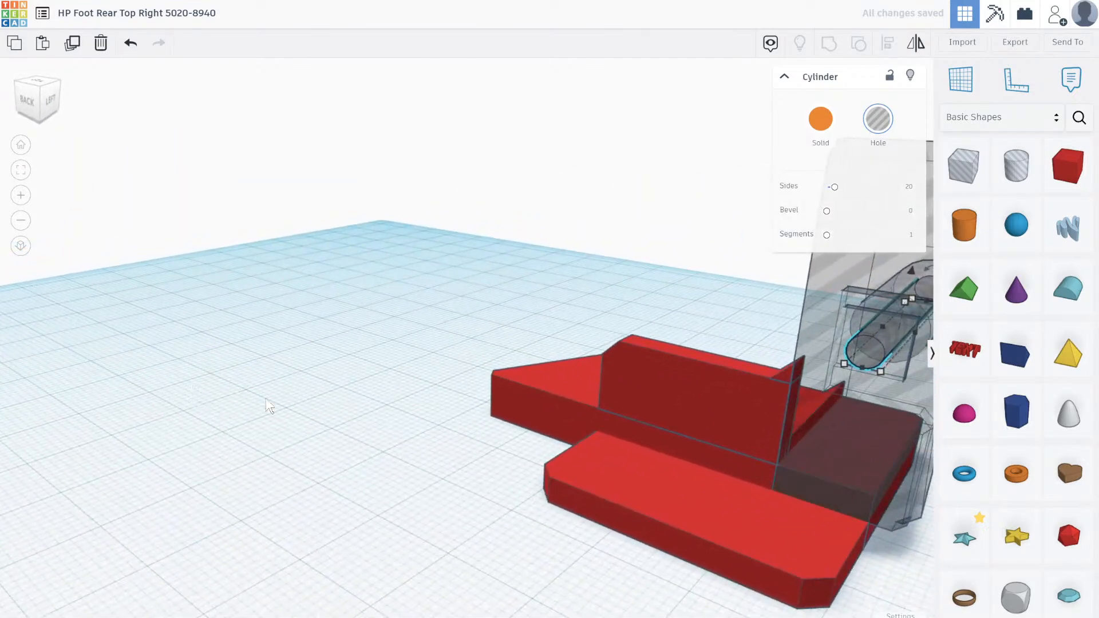
pyautogui.scroll(1, 704, 373)
pyautogui.scroll(2, 781, 356)
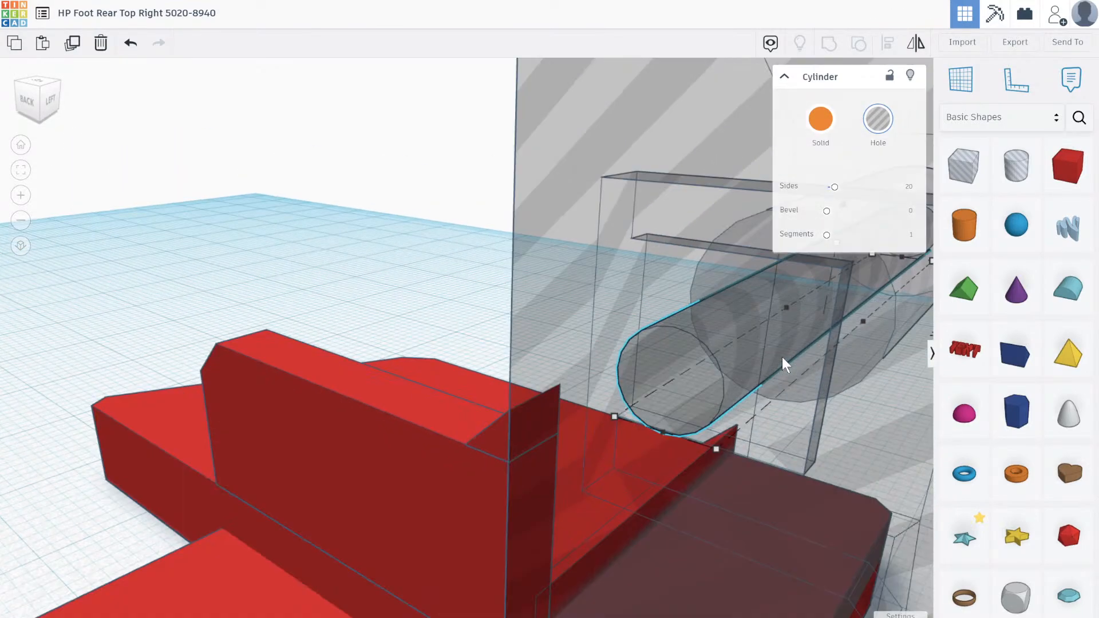
pyautogui.scroll(-3, 41, 458)
pyautogui.moveTo(198, 417); pyautogui.dragTo(262, 412, button='right')
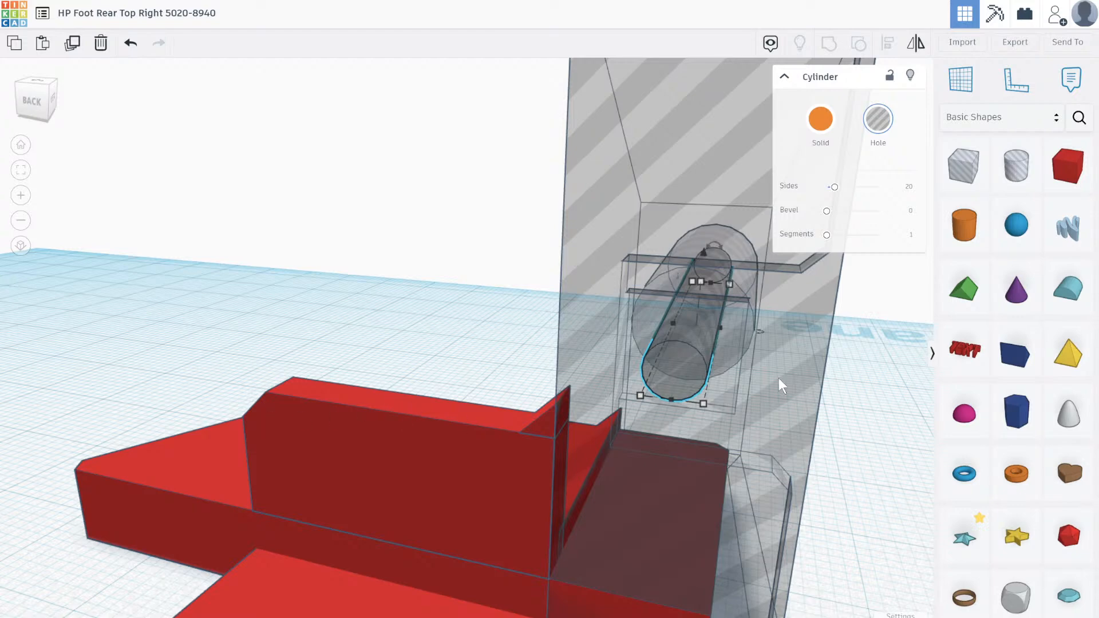
pyautogui.scroll(5, 778, 378)
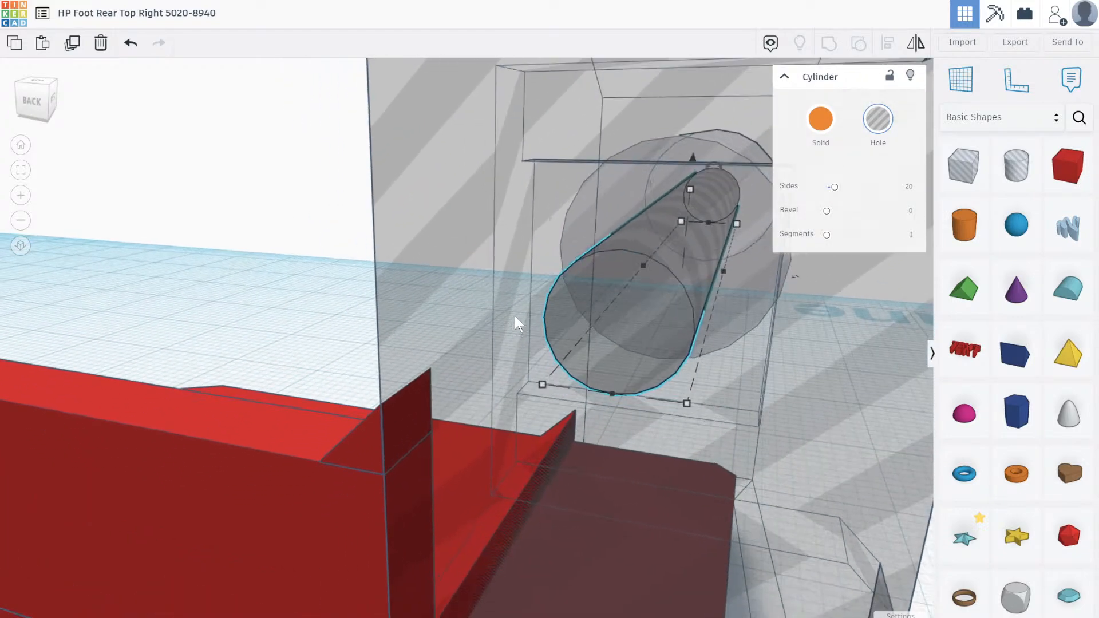
pyautogui.click(559, 286)
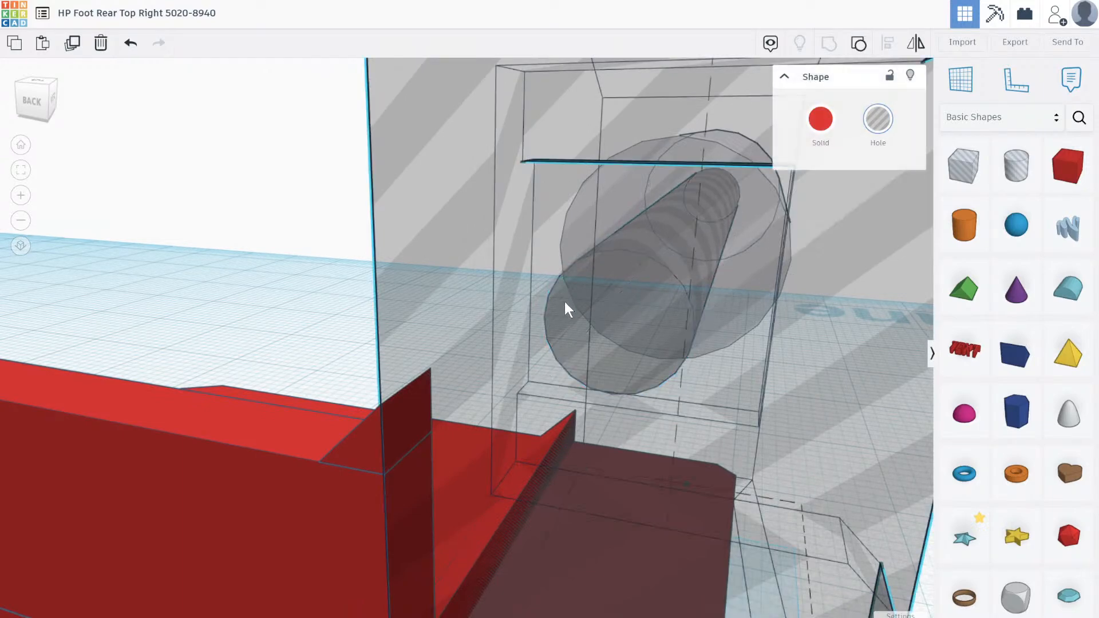
pyautogui.moveTo(565, 301); pyautogui.dragTo(314, 311, button='right')
pyautogui.scroll(-10, 504, 294)
pyautogui.moveTo(504, 294); pyautogui.dragTo(300, 327, button='right')
pyautogui.scroll(10, 104, 261)
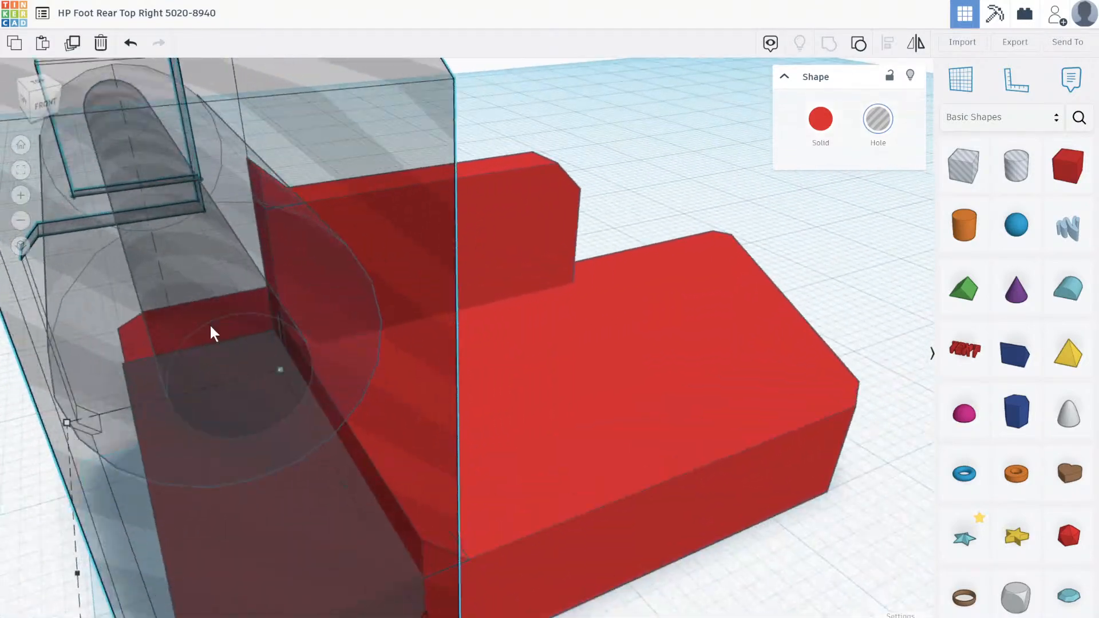
# Set the small cylinder hole's width to 3.5, growing it towards the block's outer side.
pyautogui.click(214, 338)
pyautogui.moveTo(238, 400); pyautogui.dragTo(212, 403, button='right')
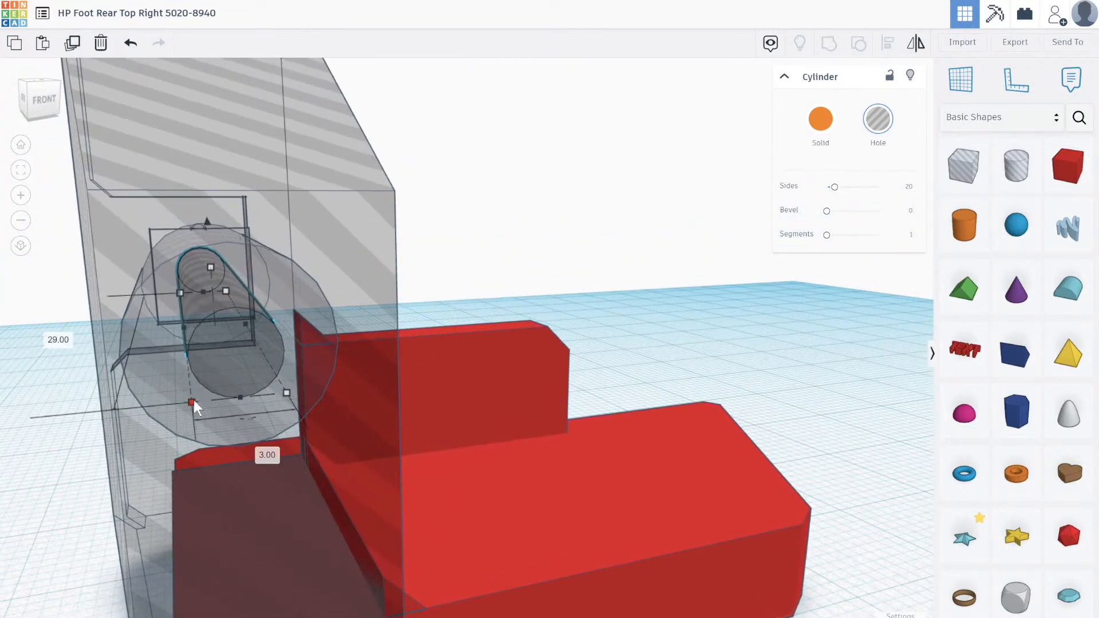
pyautogui.click(193, 401)
pyautogui.click(255, 451)
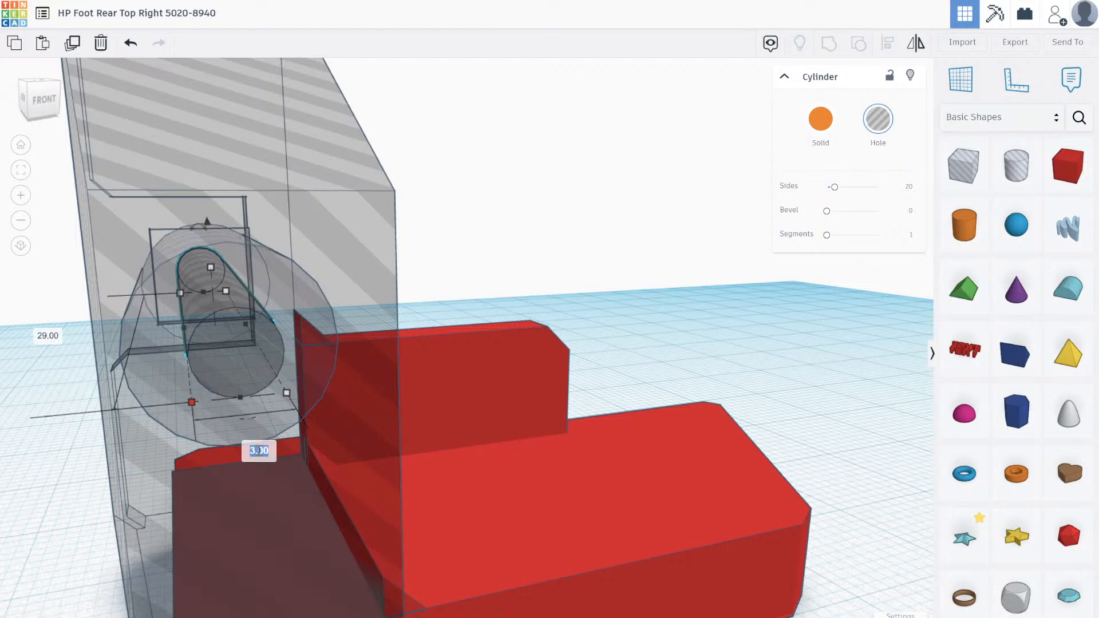
pyautogui.write('3.5')
pyautogui.press('Return')
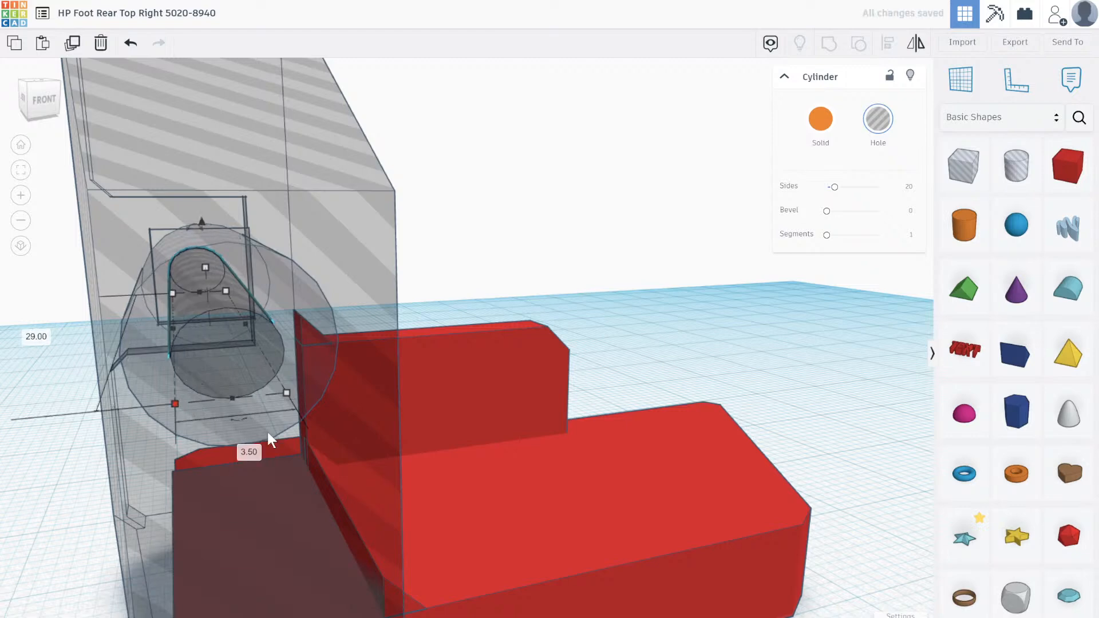
# Set the small cylinder hole's width to 4, growing it towards the base plate side.
pyautogui.click(287, 390)
pyautogui.click(262, 453)
pyautogui.write('4')
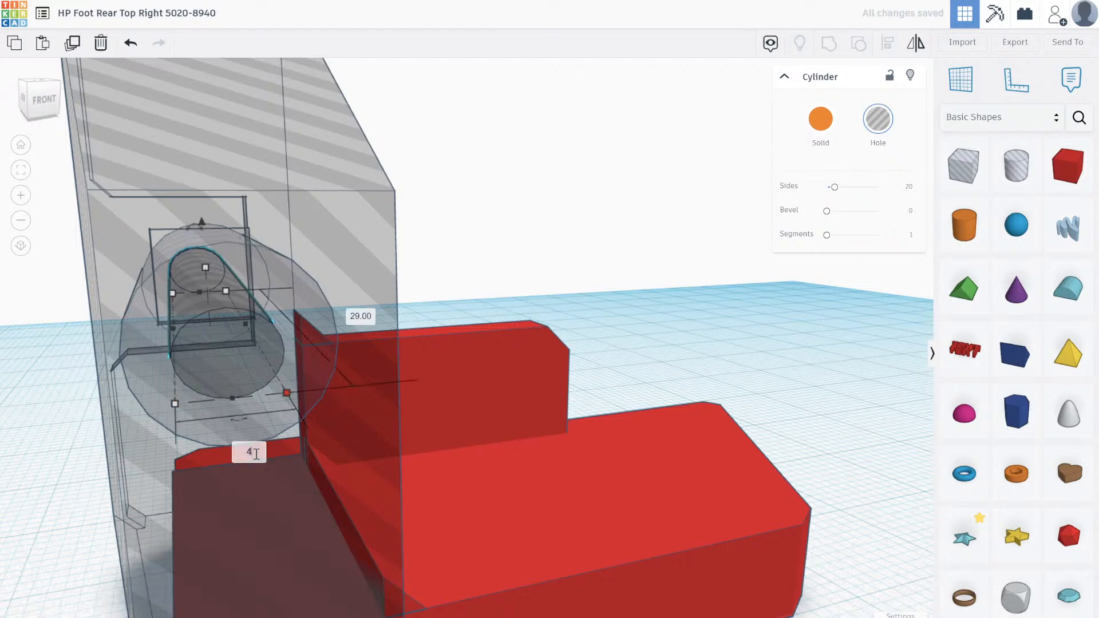
pyautogui.press('Return')
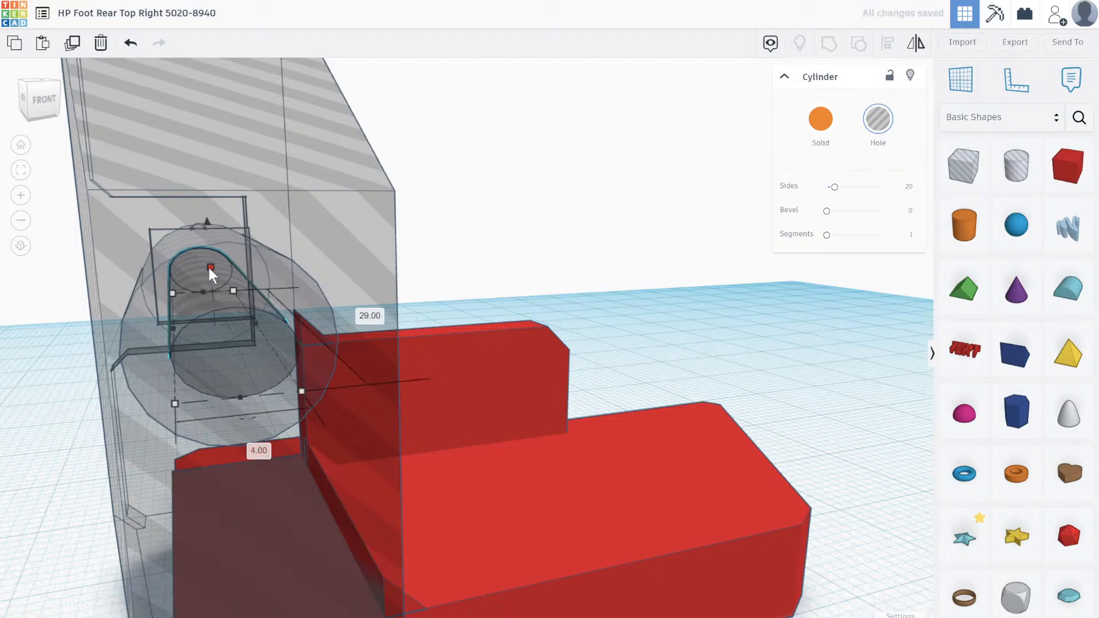
# Set the small cylinder hole's height to 4 and lower it by 0.5 to recentre it inside the large one.
pyautogui.click(209, 268)
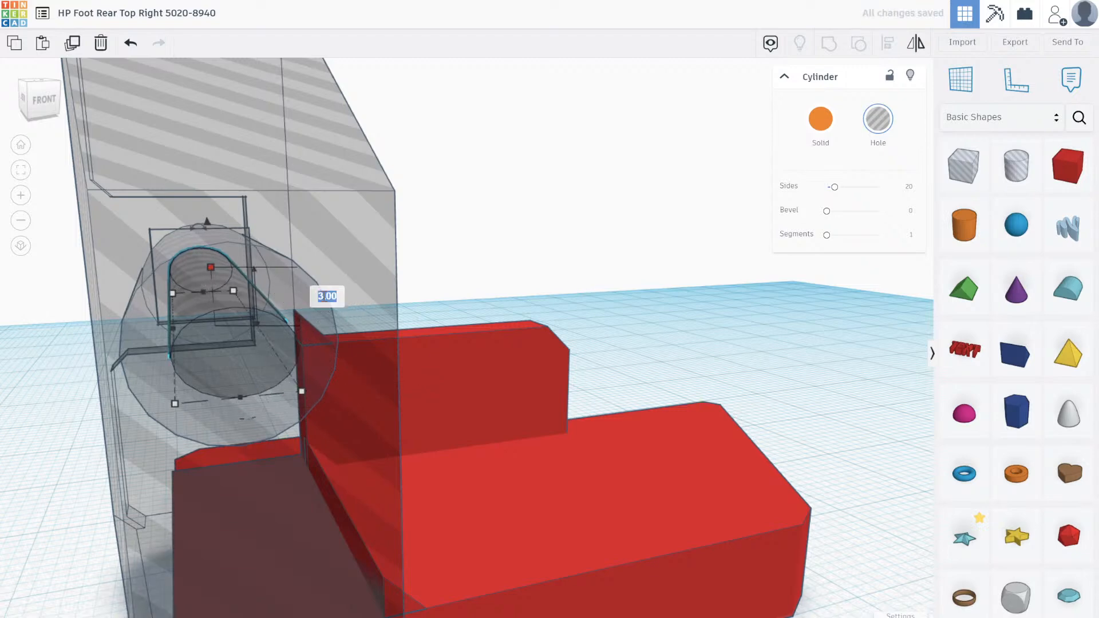
pyautogui.write('4')
pyautogui.press('Return')
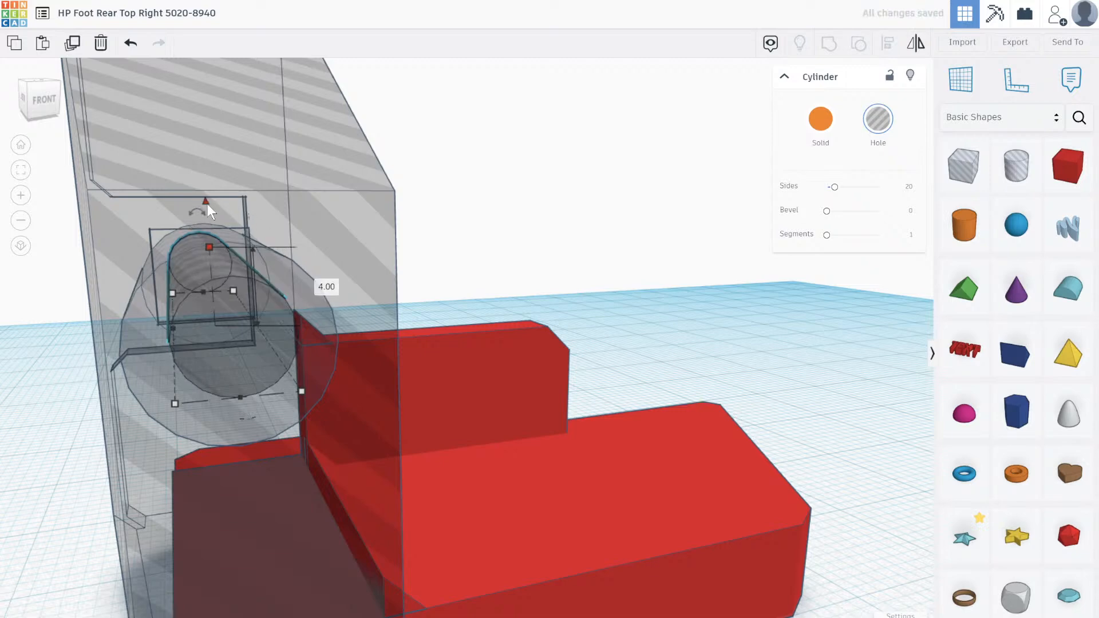
pyautogui.click(205, 204)
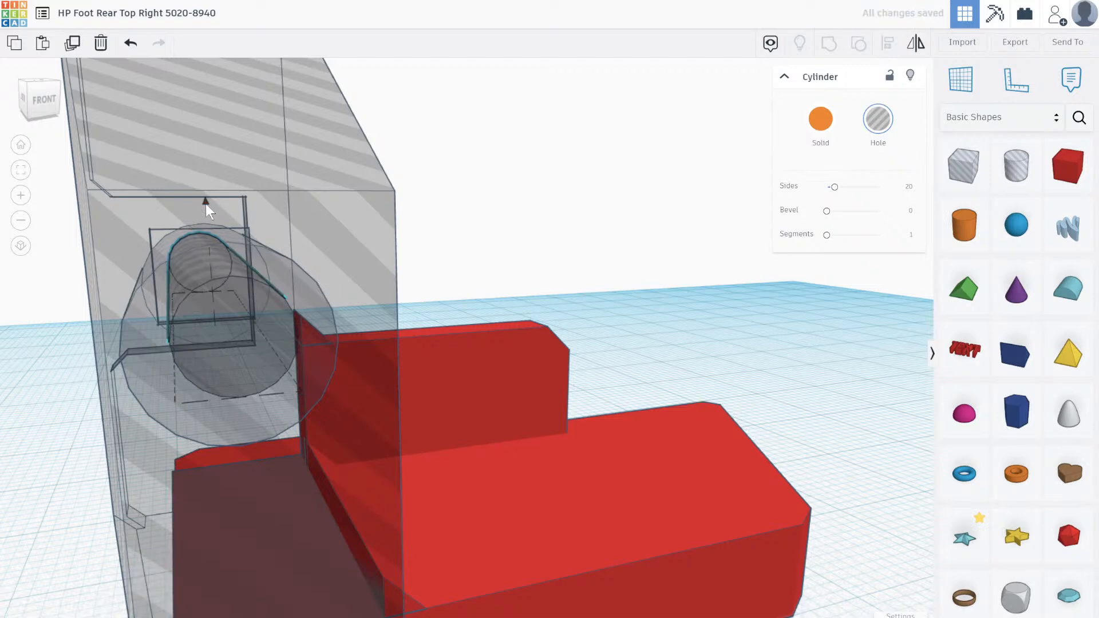
pyautogui.moveTo(204, 204); pyautogui.dragTo(205, 205)
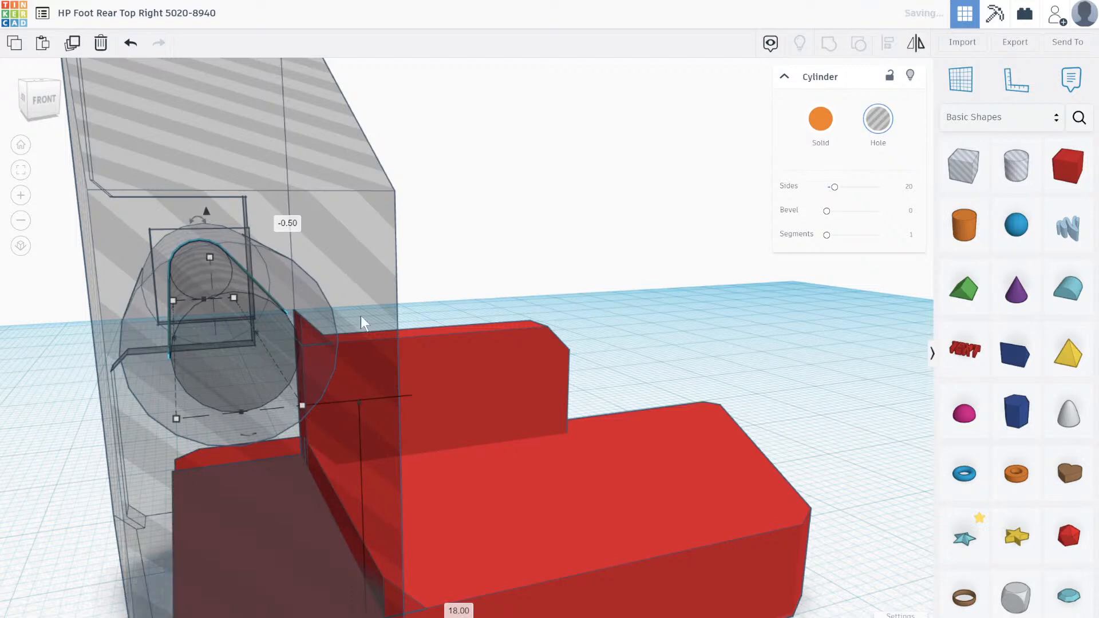
# Check both cylinder holes from the side and turn the upright block back into a solid shape.
pyautogui.click(506, 272)
pyautogui.scroll(5, 487, 263)
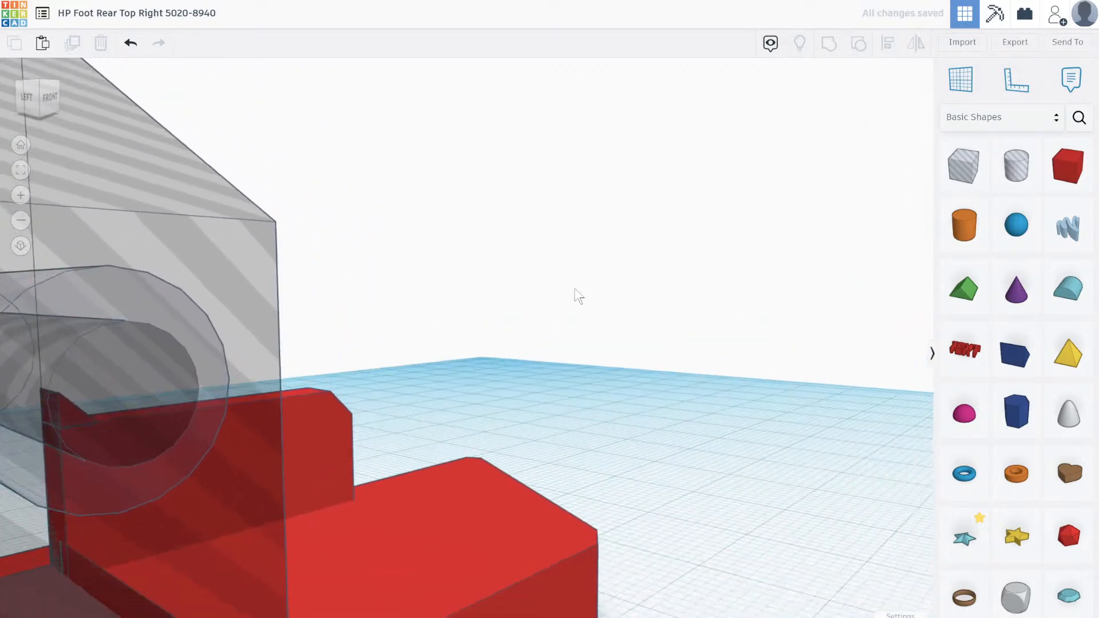
pyautogui.moveTo(575, 289); pyautogui.dragTo(702, 308, button='right')
pyautogui.scroll(-5, 702, 307)
pyautogui.moveTo(297, 292); pyautogui.dragTo(582, 346, button='right')
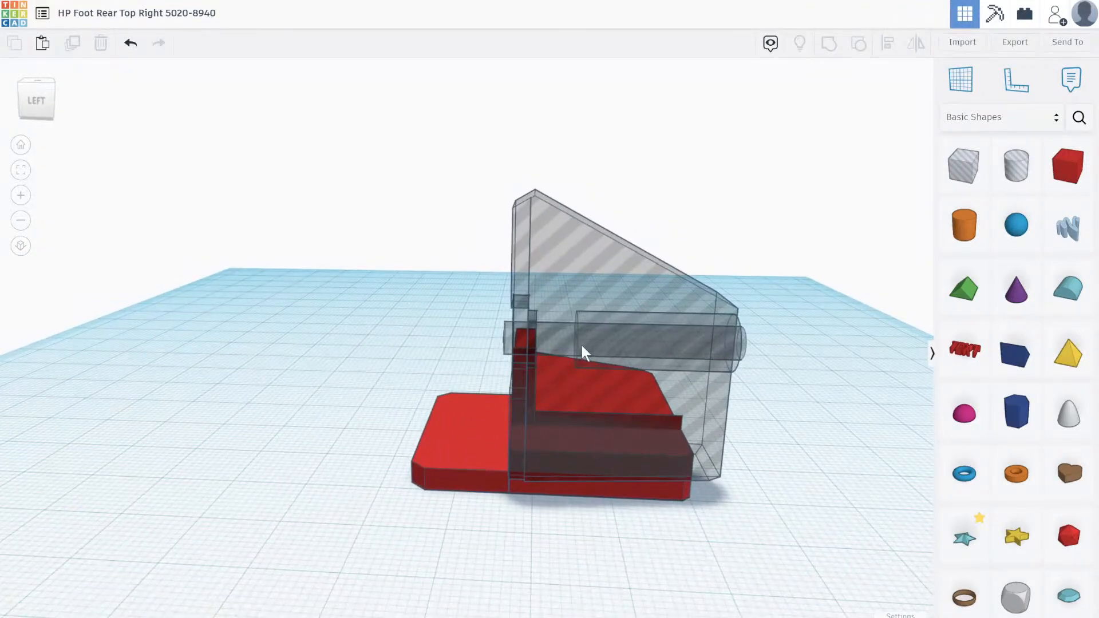
pyautogui.moveTo(422, 326); pyautogui.dragTo(781, 196, button='right')
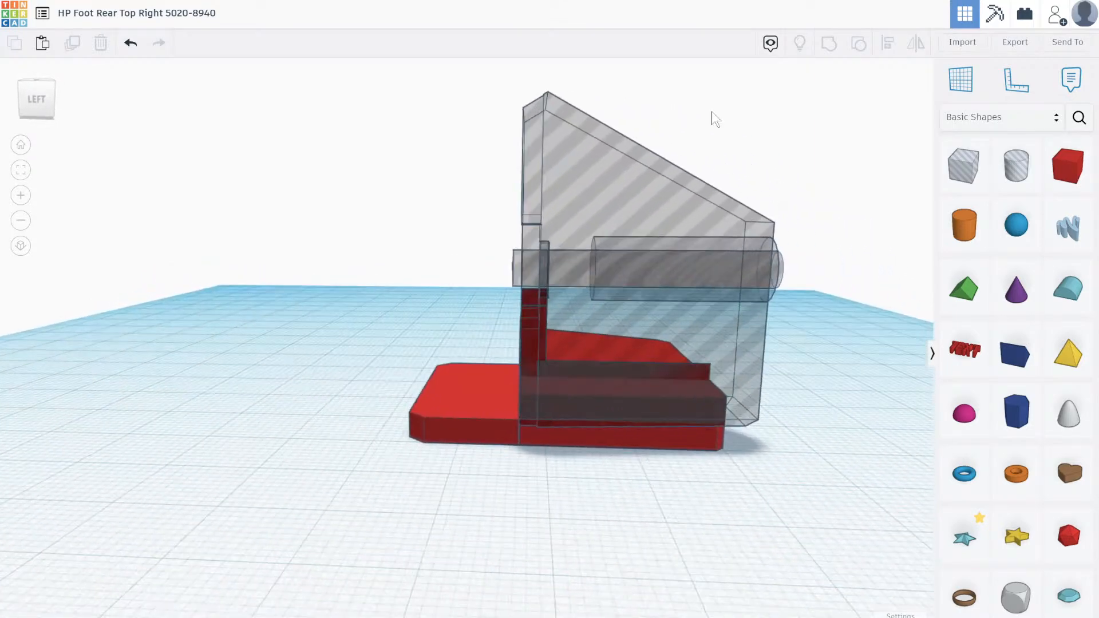
pyautogui.click(598, 193)
pyautogui.click(820, 119)
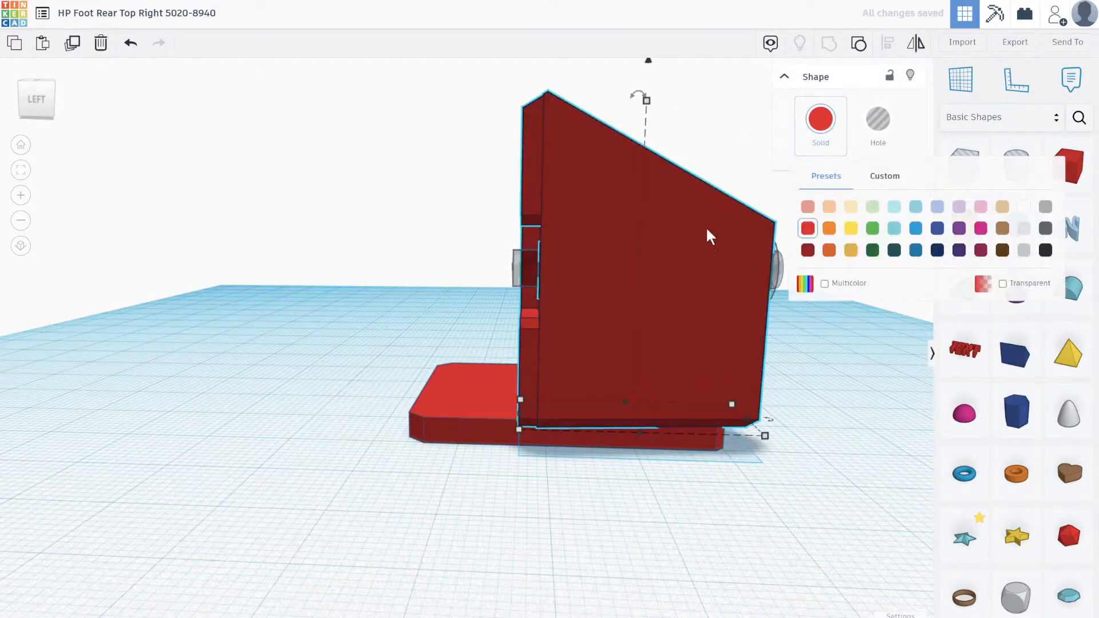
# Group the upright block with the large and small cylinder holes to cut the stepped screw hole.
pyautogui.keyDown('shift'); pyautogui.click(518, 263); pyautogui.keyUp('shift')
pyautogui.keyDown('shift'); pyautogui.click(774, 265); pyautogui.keyUp('shift')
pyautogui.moveTo(774, 266); pyautogui.dragTo(326, 255, button='right')
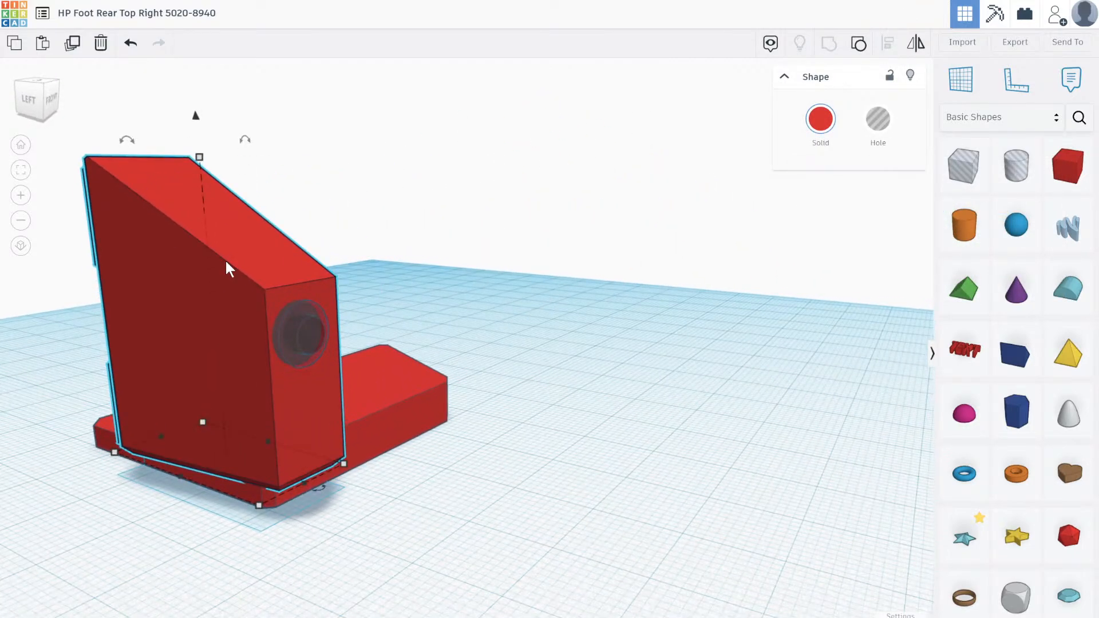
pyautogui.scroll(3, 226, 263)
pyautogui.click(493, 318)
pyautogui.click(243, 250)
pyautogui.keyDown('shift'); pyautogui.click(298, 332); pyautogui.keyUp('shift')
pyautogui.keyDown('shift'); pyautogui.click(360, 372); pyautogui.keyUp('shift')
pyautogui.click(825, 45)
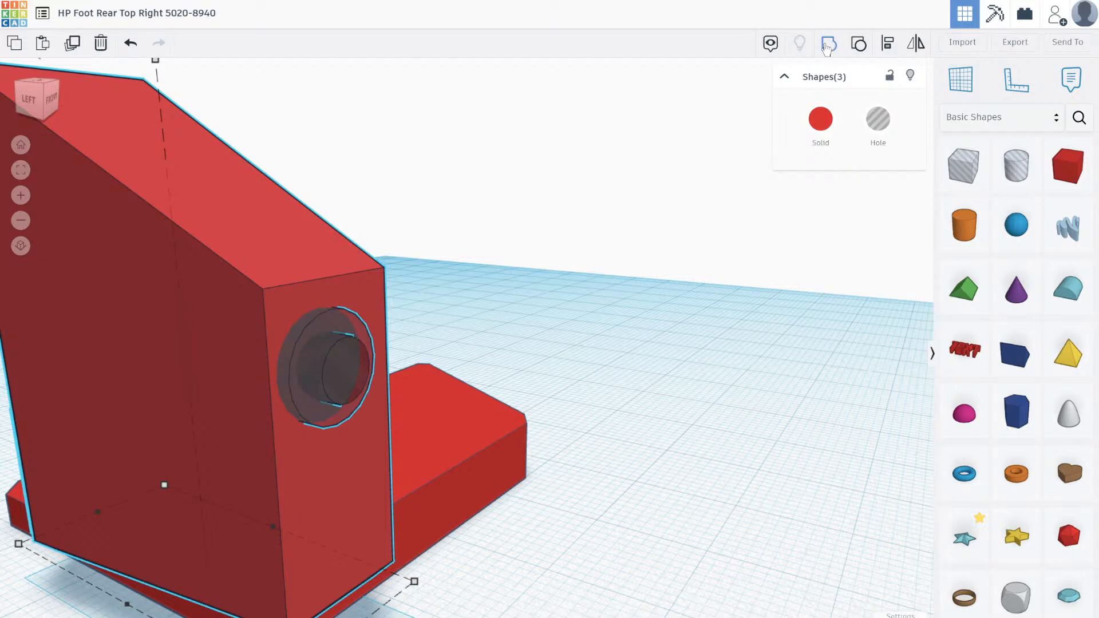
# Inspect the stepped screw hole through the upright block from the back and the front.
pyautogui.moveTo(497, 296); pyautogui.dragTo(502, 346, button='right')
pyautogui.scroll(-10, 405, 334)
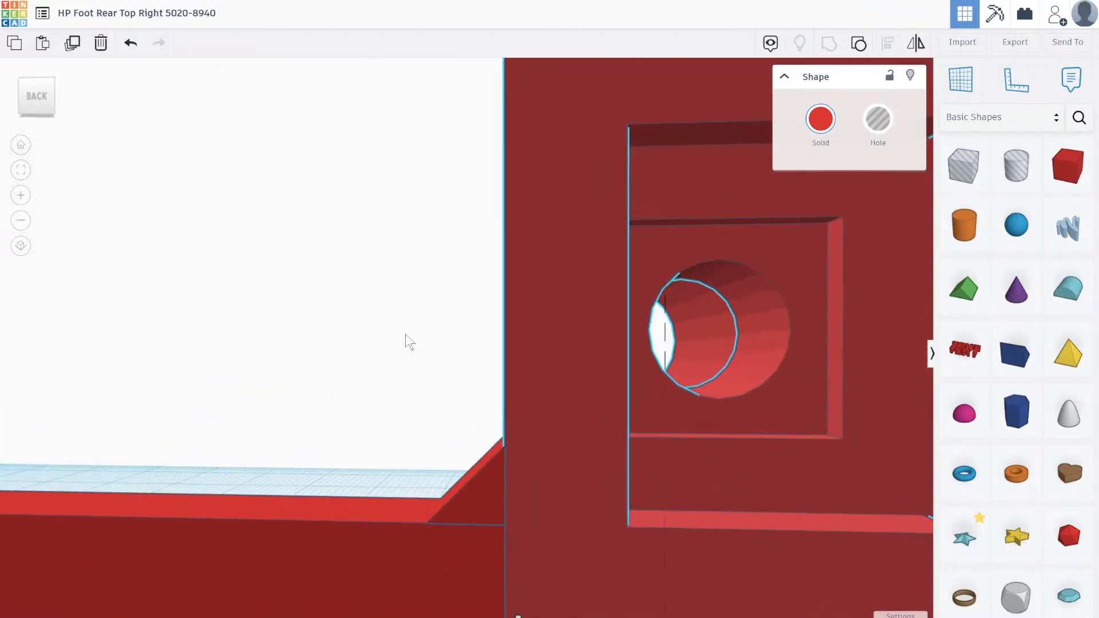
pyautogui.scroll(-5, 511, 346)
pyautogui.moveTo(513, 358); pyautogui.dragTo(0, 378, button='right')
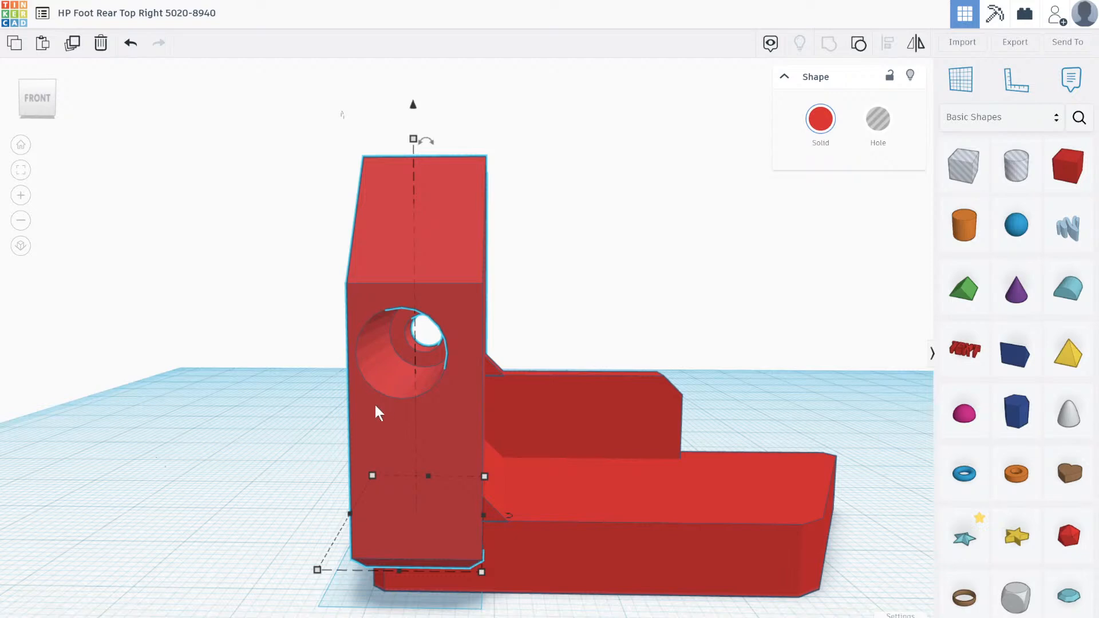
pyautogui.click(597, 331)
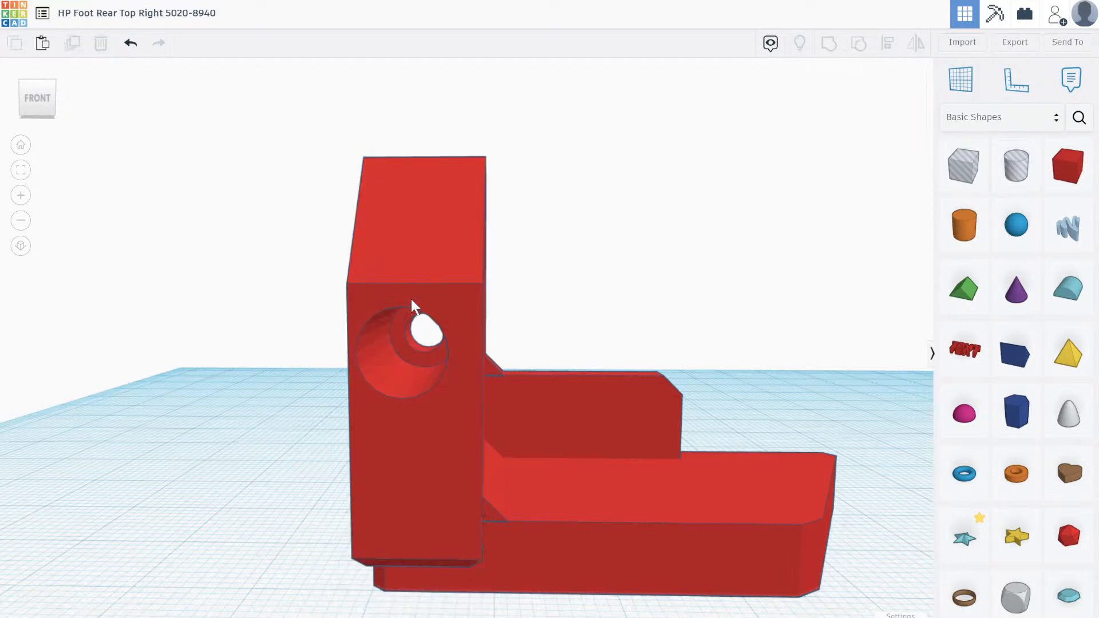
pyautogui.click(408, 457)
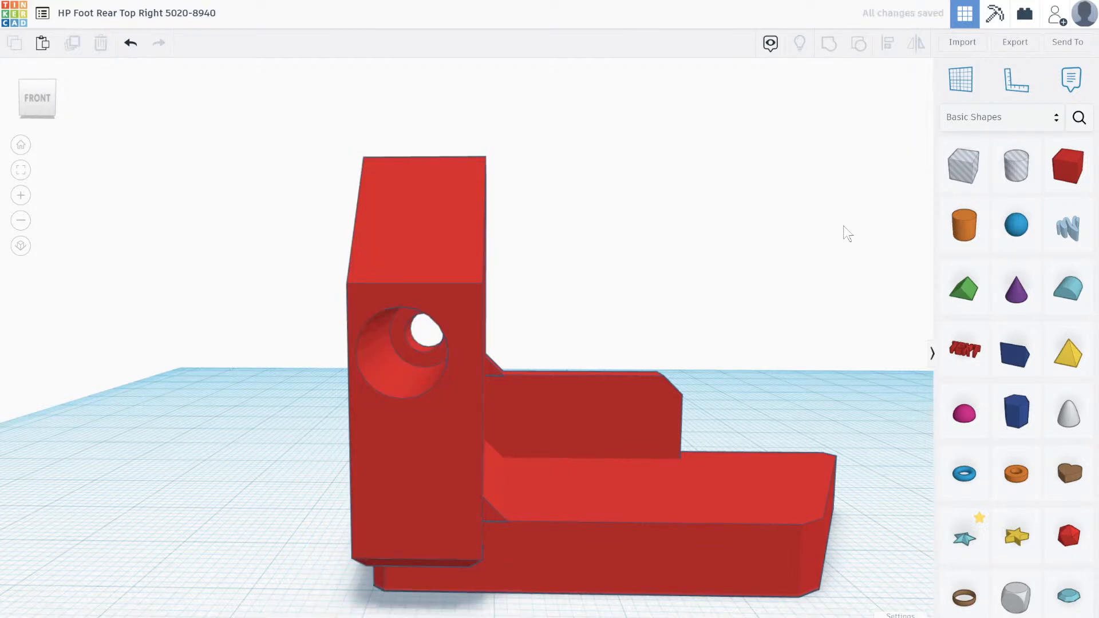
# Place a solid box at the lower front of the upright block and narrow it to the block's width.
pyautogui.click(1072, 169)
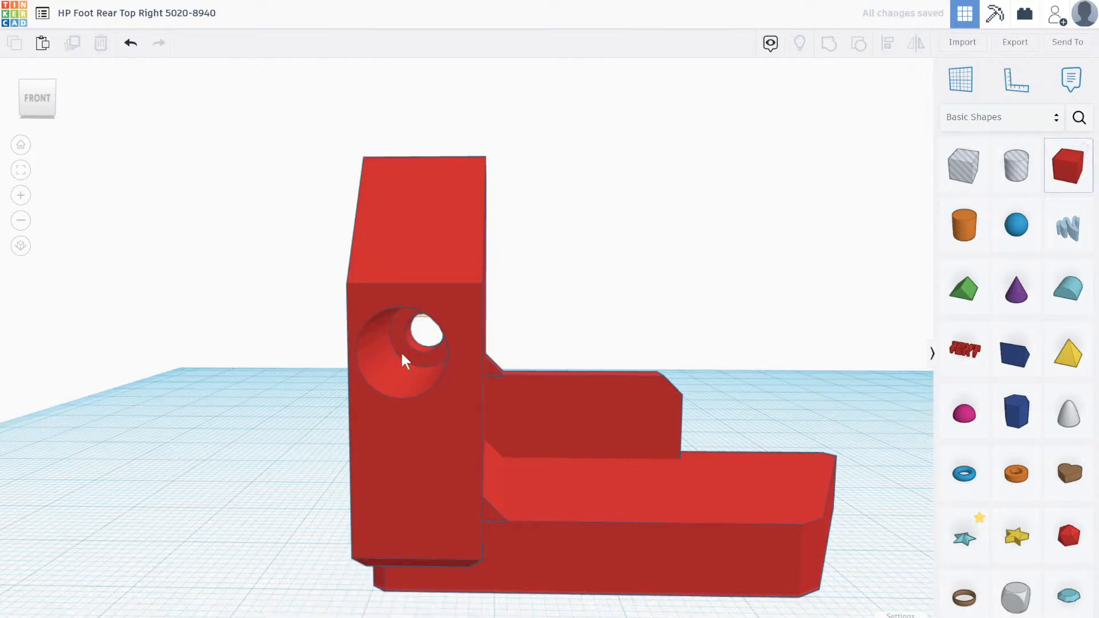
pyautogui.click(481, 556)
pyautogui.moveTo(594, 559); pyautogui.dragTo(483, 561)
pyautogui.scroll(-3, 490, 384)
pyautogui.scroll(4, 483, 406)
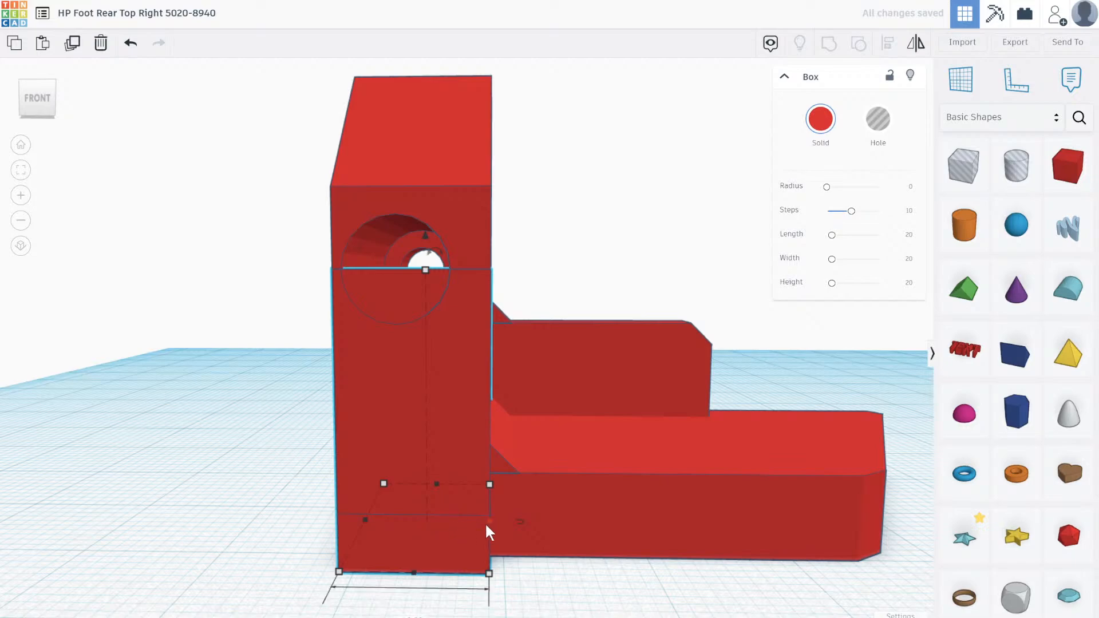
# Nudge the narrow solid box sideways toward the upright block's outer side face, viewed from the back.
pyautogui.moveTo(490, 528); pyautogui.dragTo(489, 372, button='right')
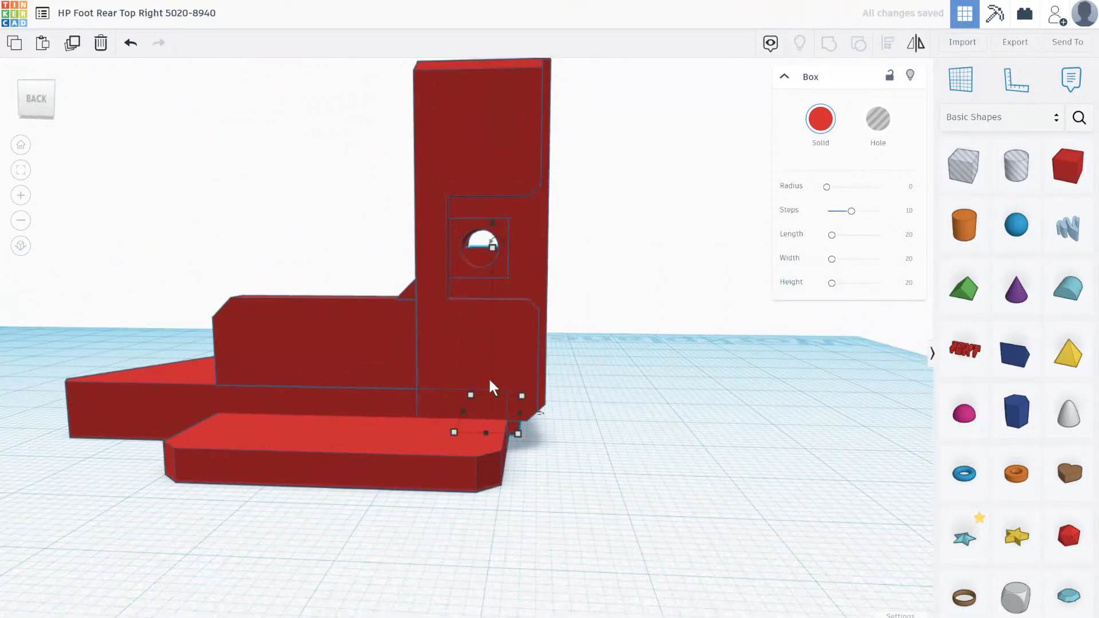
pyautogui.scroll(2, 490, 372)
pyautogui.press('Right')
pyautogui.press('Right')
pyautogui.press('Right')
pyautogui.press('Right')
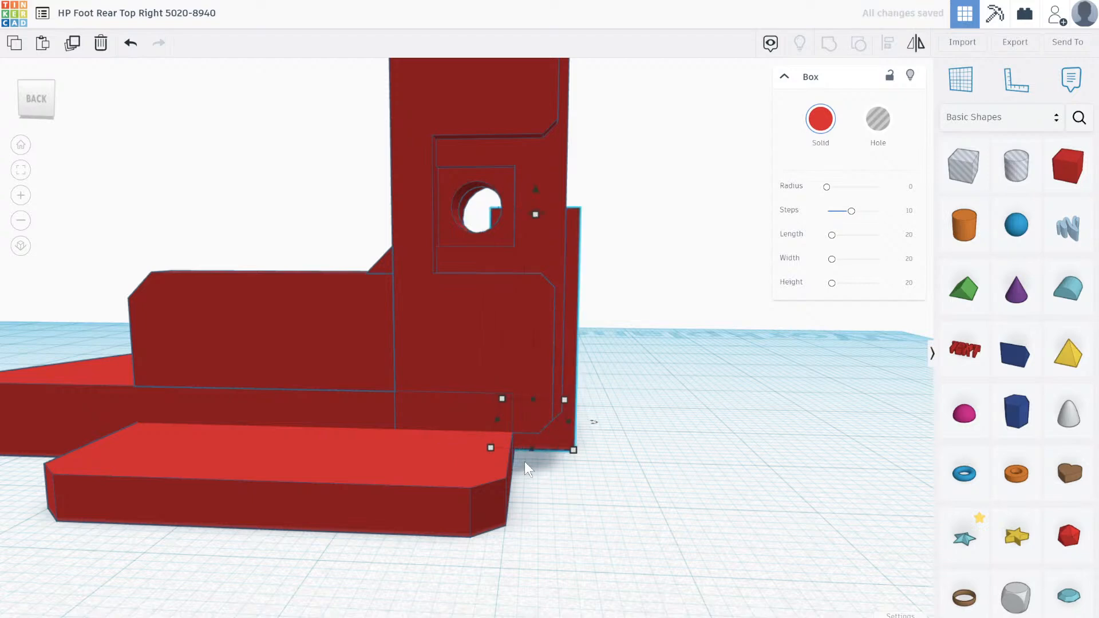
pyautogui.press('Left')
pyautogui.scroll(5, 552, 184)
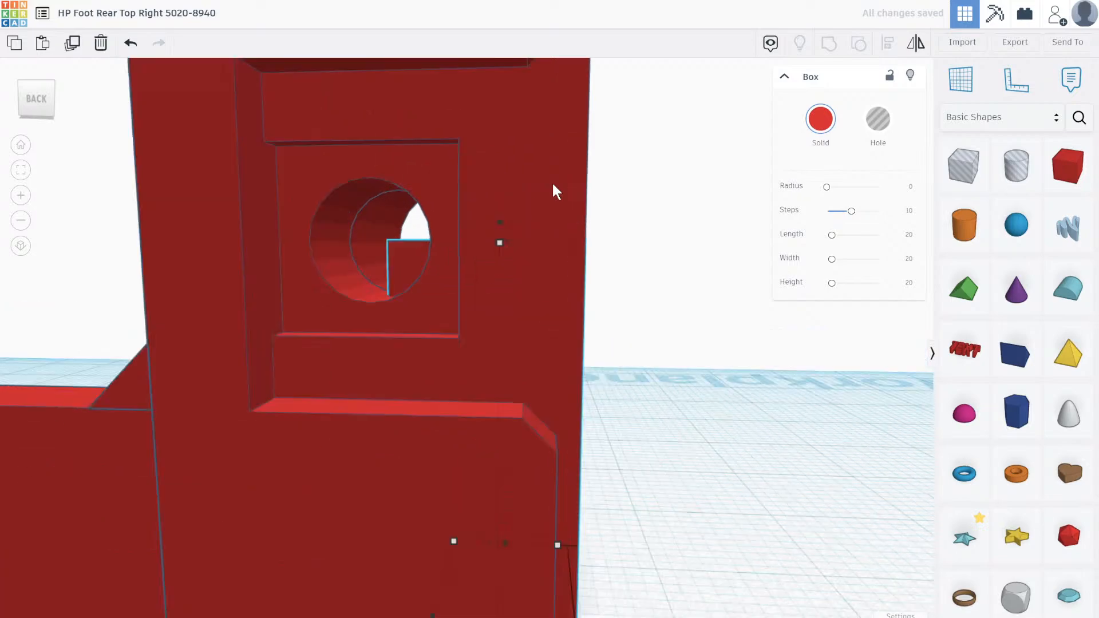
# Nudge the box toward the back of the upright block and check its position from above and behind.
pyautogui.moveTo(559, 243); pyautogui.dragTo(540, 314, button='right')
pyautogui.press('Down')
pyautogui.press('Down')
pyautogui.press('Down')
pyautogui.press('Down')
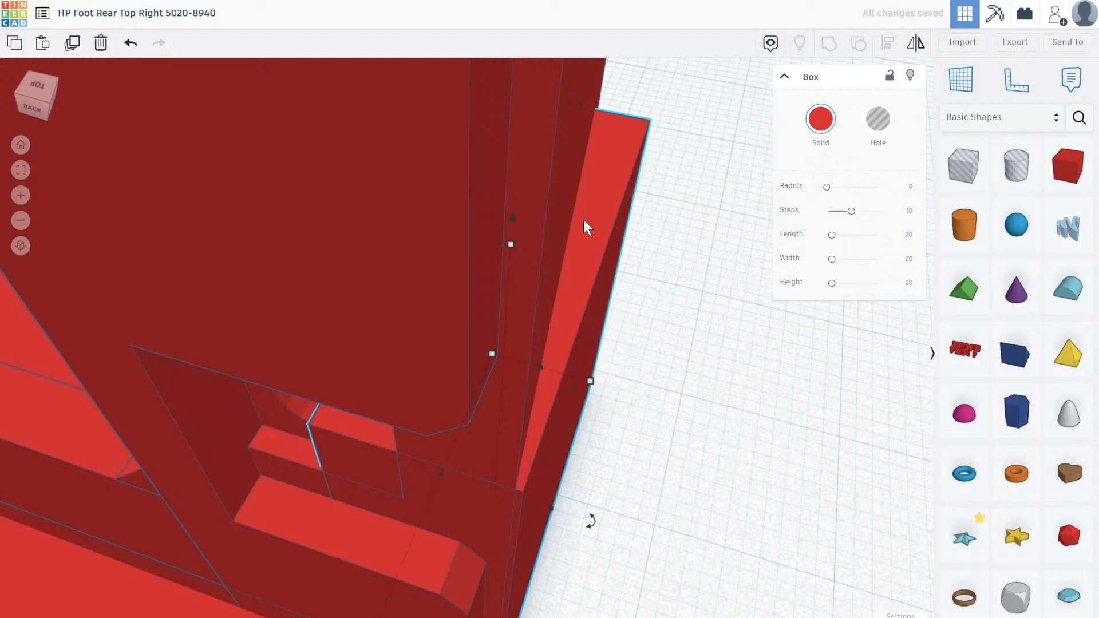
pyautogui.scroll(-3, 583, 206)
pyautogui.scroll(-2, 585, 188)
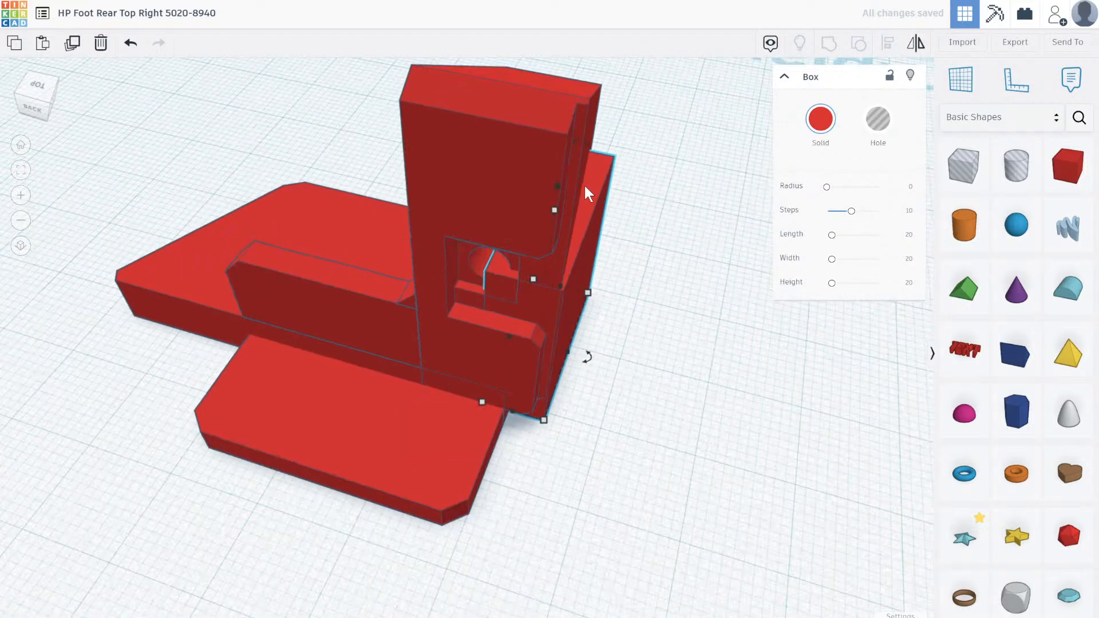
pyautogui.moveTo(584, 184); pyautogui.dragTo(629, 377, button='right')
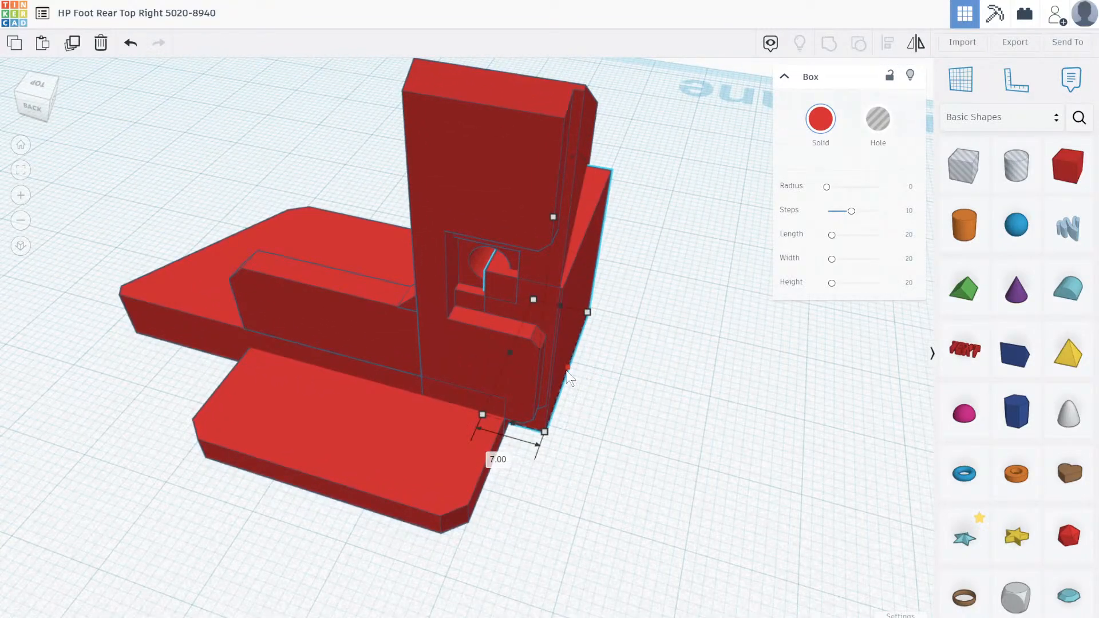
pyautogui.scroll(5, 568, 378)
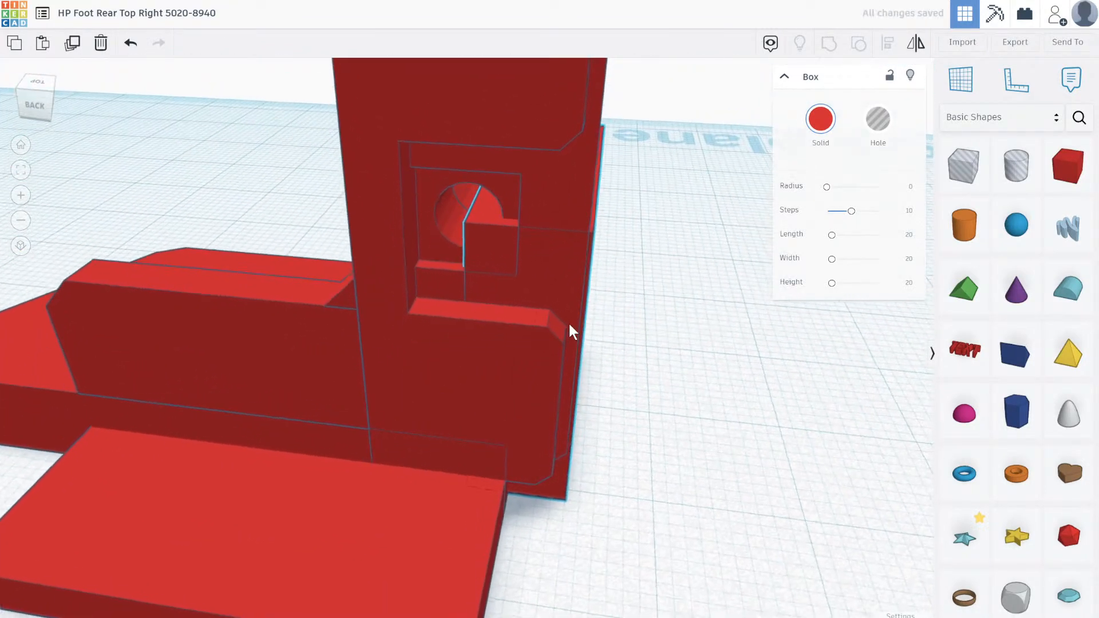
pyautogui.moveTo(568, 321)
pyautogui.mouseDown(button='right')
pyautogui.moveTo(603, 324)
pyautogui.moveTo(545, 318)
pyautogui.moveTo(510, 350)
pyautogui.moveTo(503, 397)
pyautogui.moveTo(484, 414)
pyautogui.moveTo(401, 407)
pyautogui.moveTo(535, 397)
pyautogui.moveTo(593, 379)
pyautogui.moveTo(597, 273)
pyautogui.moveTo(585, 308)
pyautogui.mouseUp(button='right')
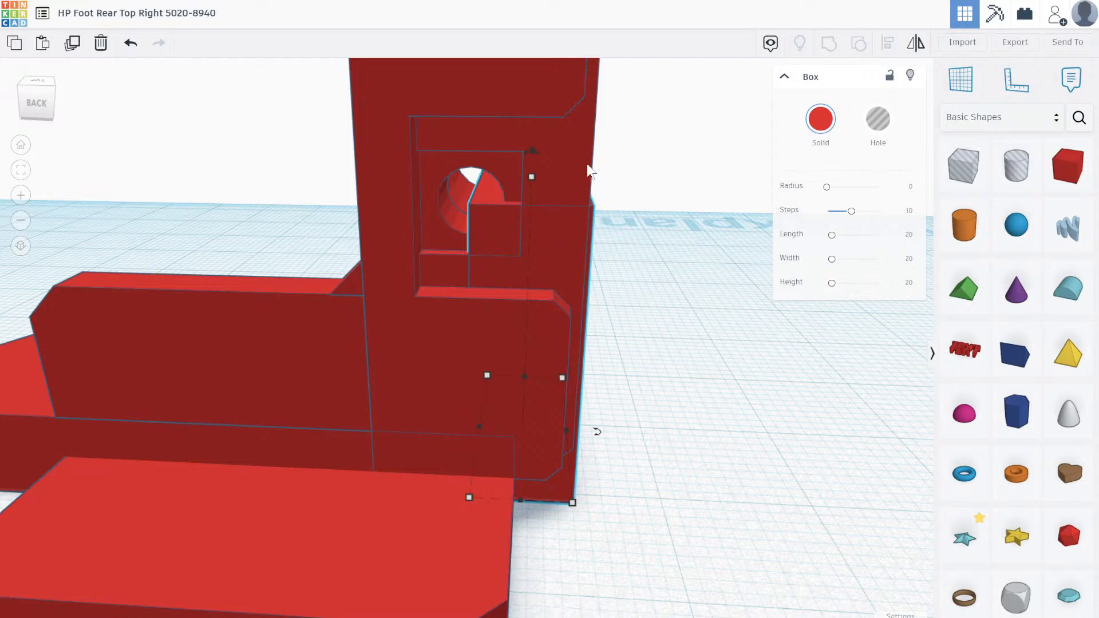
# Widen the box across the block to 13 mm, then narrow it from its outer side to 6 mm.
pyautogui.moveTo(480, 423); pyautogui.dragTo(400, 422)
pyautogui.scroll(-3, 393, 406)
pyautogui.scroll(4, 345, 335)
pyautogui.moveTo(389, 310); pyautogui.dragTo(340, 306, button='right')
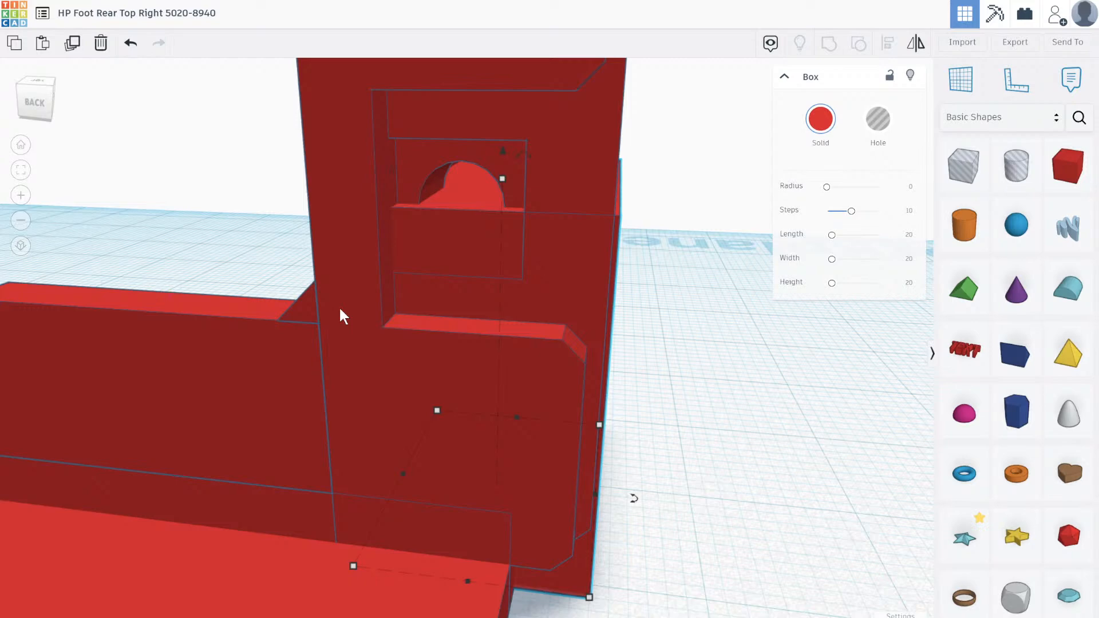
pyautogui.moveTo(596, 494); pyautogui.dragTo(488, 494)
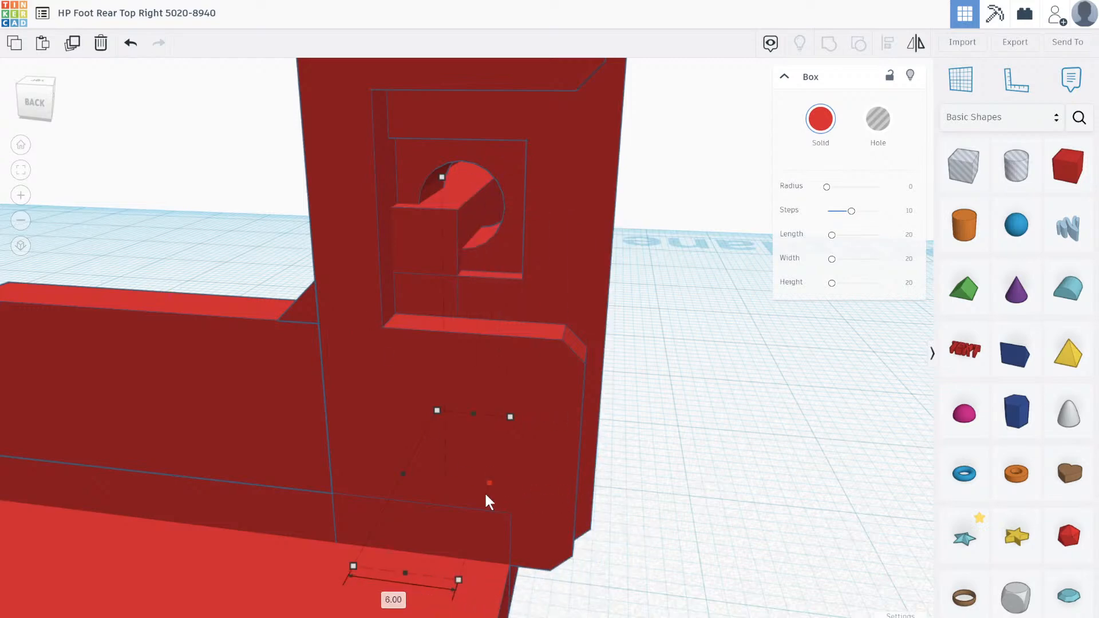
pyautogui.moveTo(486, 494); pyautogui.dragTo(595, 496)
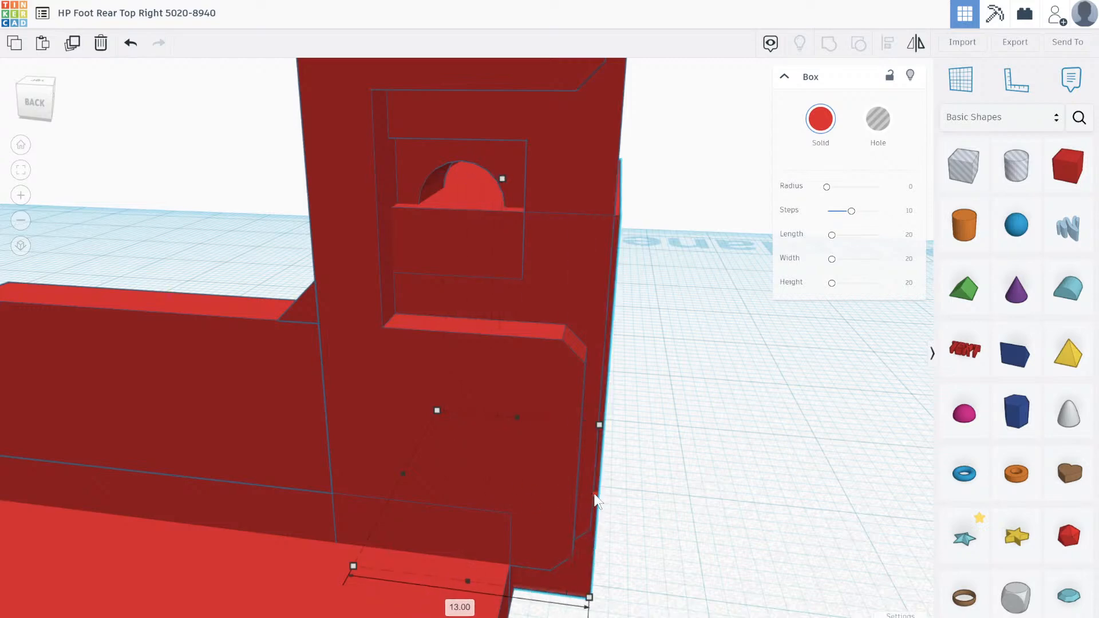
pyautogui.moveTo(594, 493); pyautogui.dragTo(487, 495)
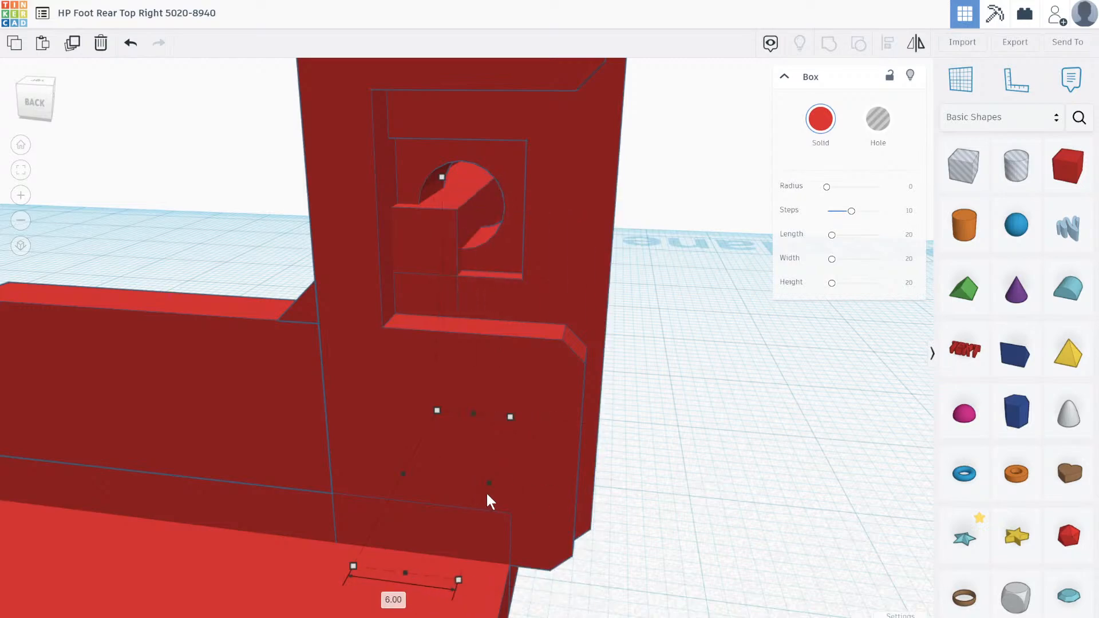
# Narrow the box to 3 mm wide near the upright block's inner side and check its dimensions.
pyautogui.moveTo(654, 432); pyautogui.dragTo(85, 313, button='right')
pyautogui.scroll(-1, 182, 434)
pyautogui.scroll(2, 187, 141)
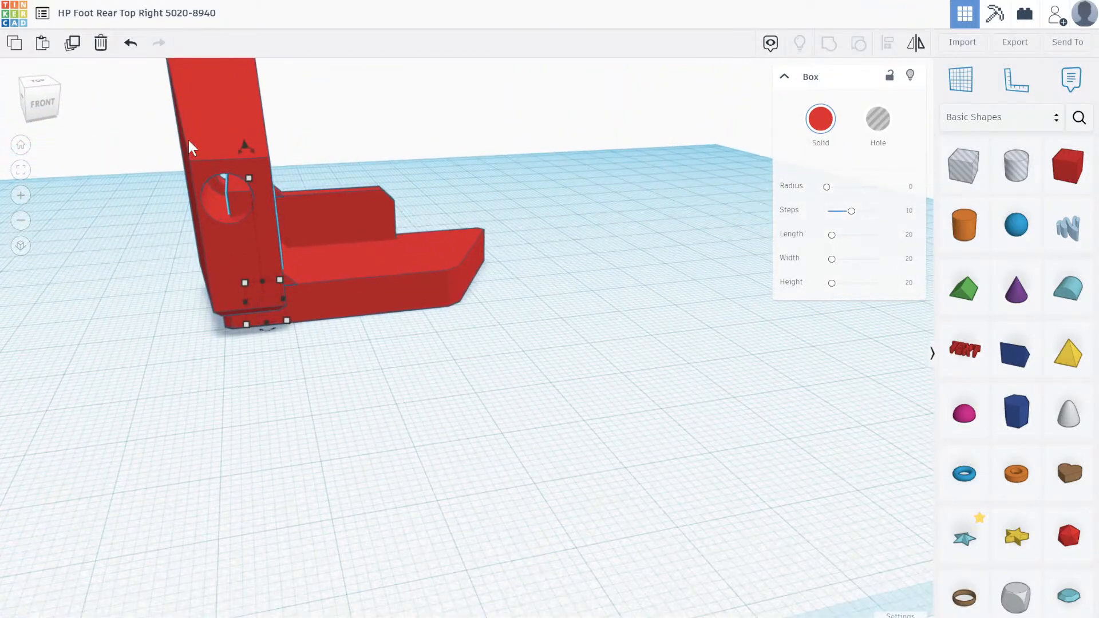
pyautogui.scroll(1, 190, 142)
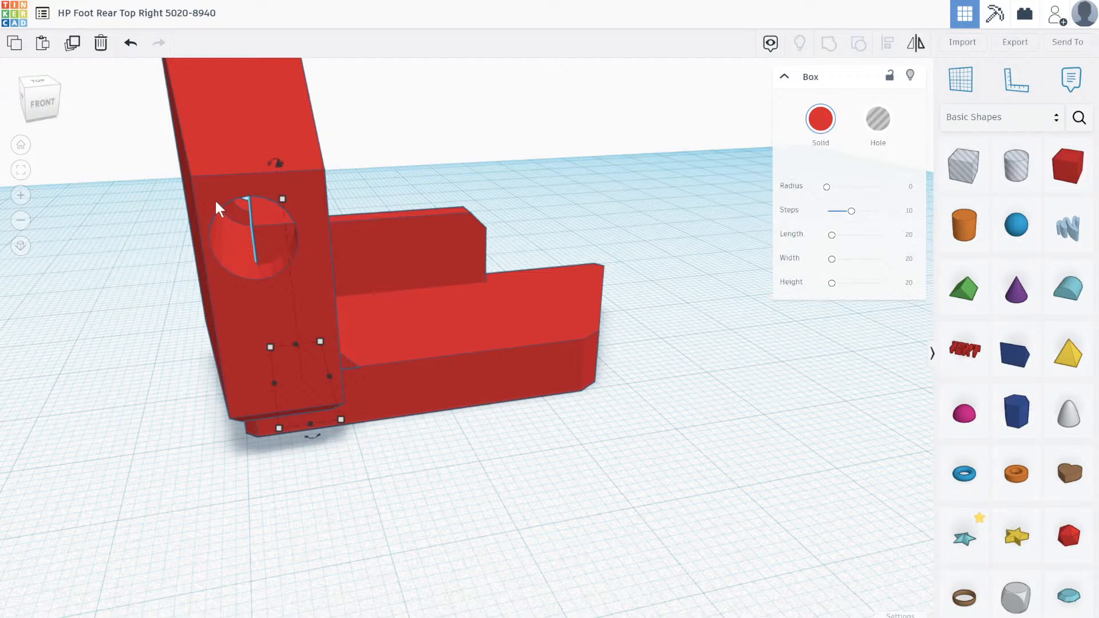
pyautogui.moveTo(270, 297); pyautogui.dragTo(302, 388, button='right')
pyautogui.moveTo(281, 421); pyautogui.dragTo(322, 413)
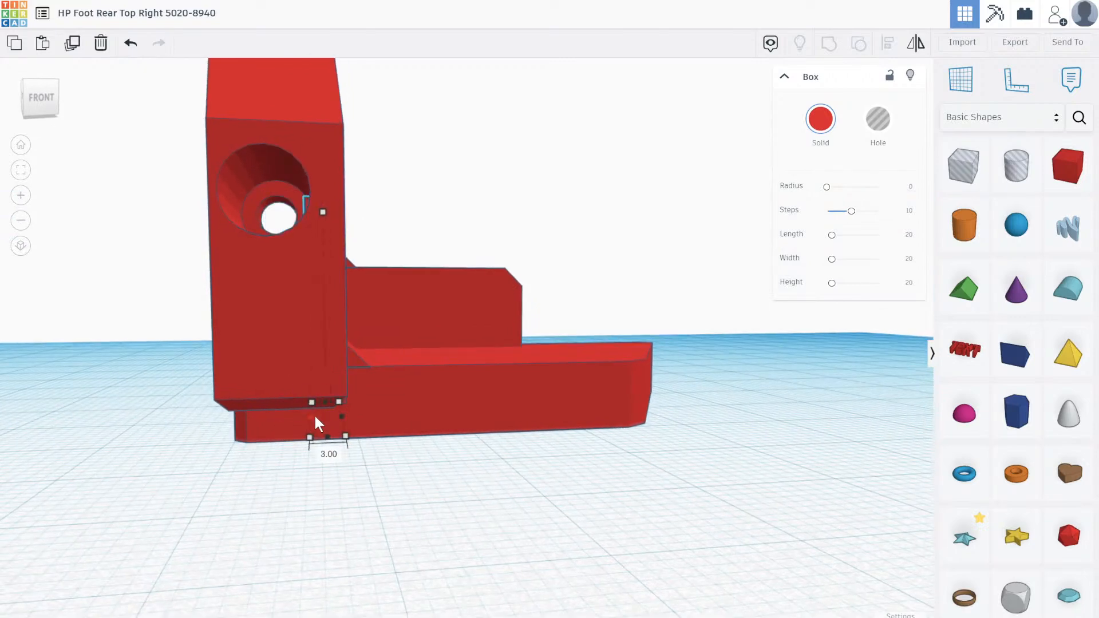
pyautogui.moveTo(310, 412); pyautogui.dragTo(355, 397, button='right')
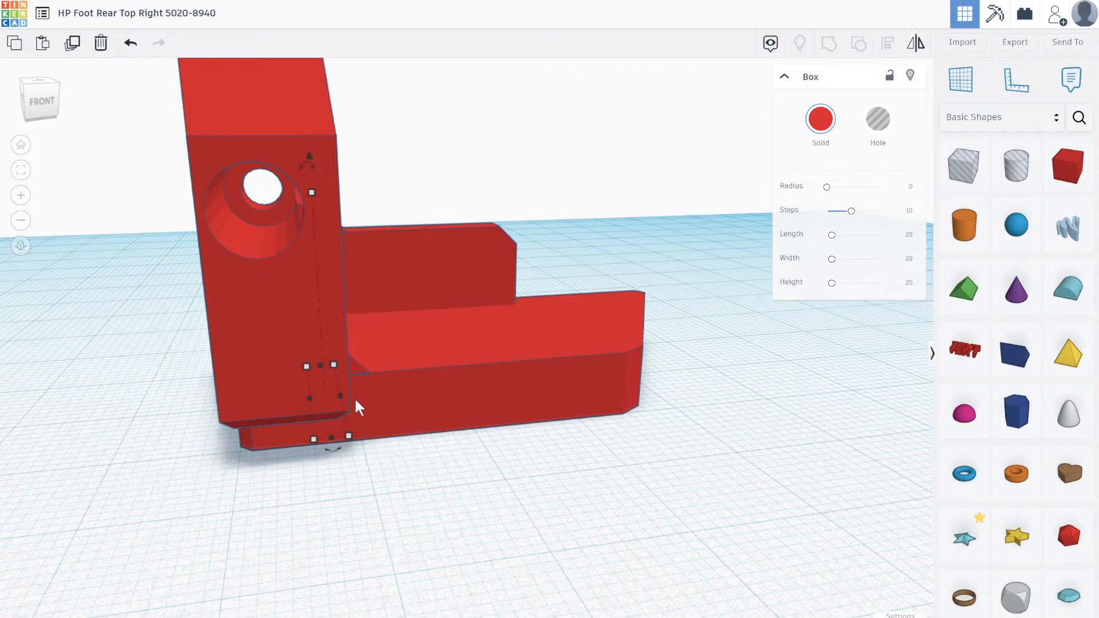
pyautogui.moveTo(309, 395)
pyautogui.click(306, 366)
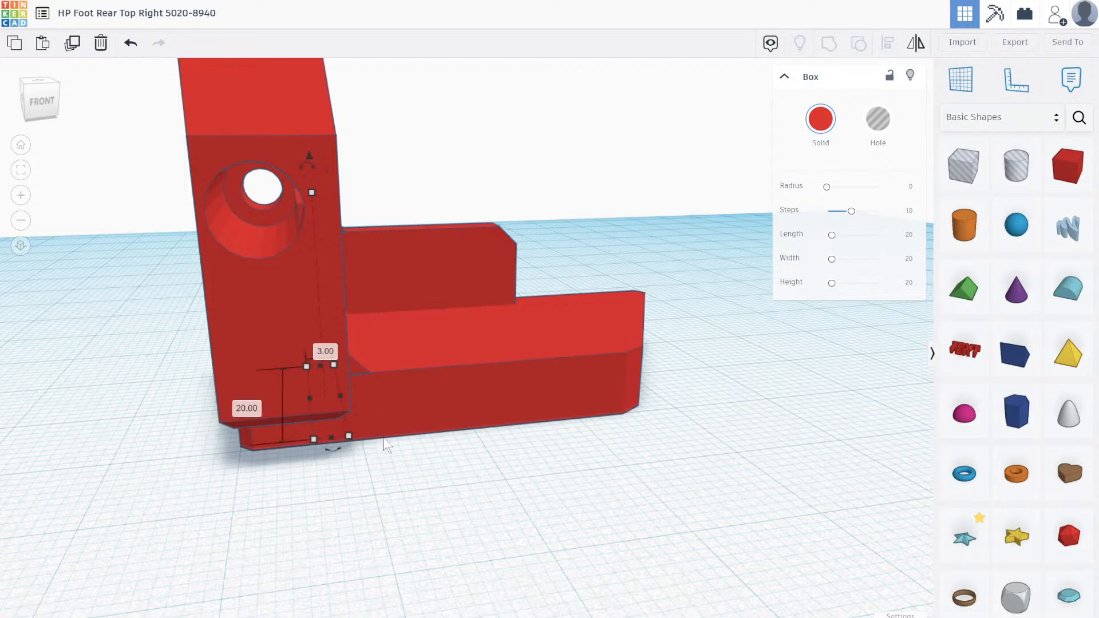
pyautogui.moveTo(415, 378); pyautogui.dragTo(284, 280, button='right')
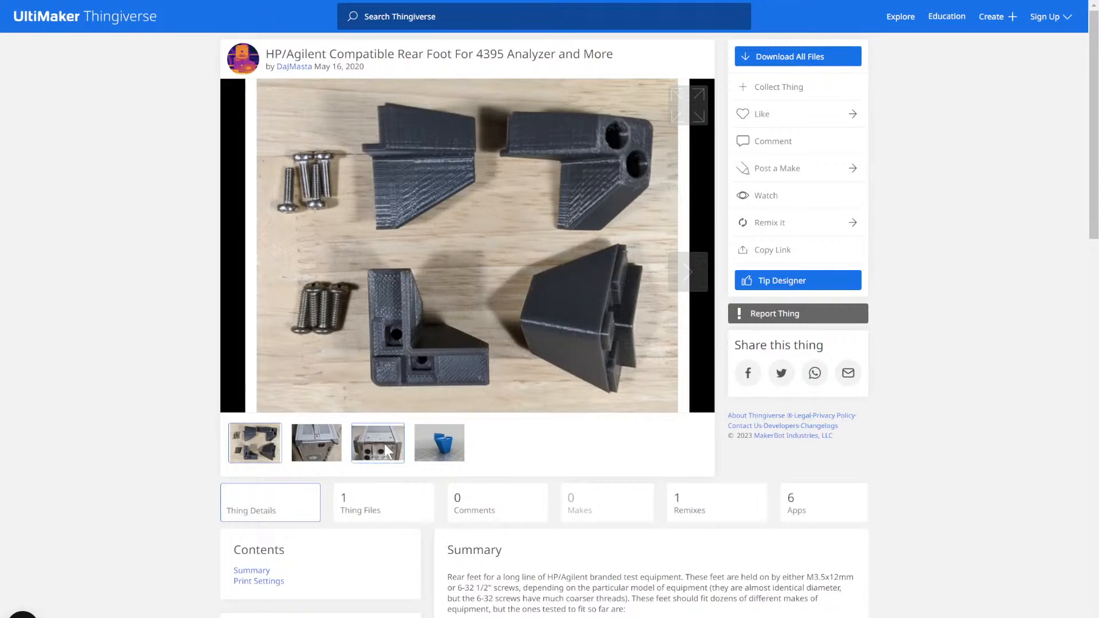
# Switch to the Thingiverse page for the HP/Agilent compatible rear foot and examine the mounting photo and model images.
pyautogui.click(364, 443)
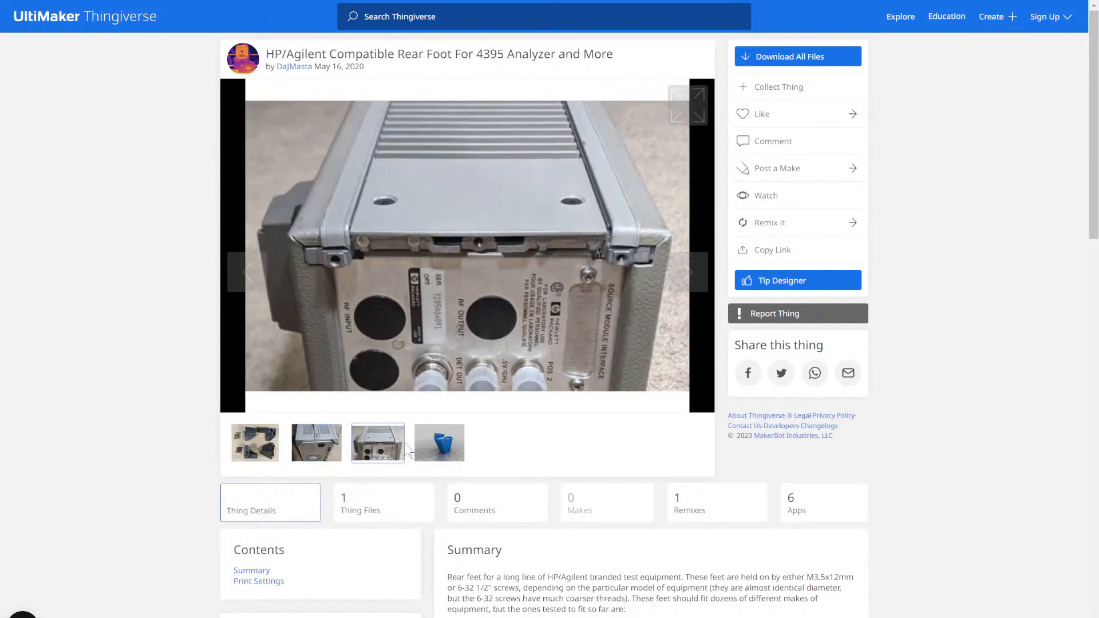
pyautogui.click(435, 442)
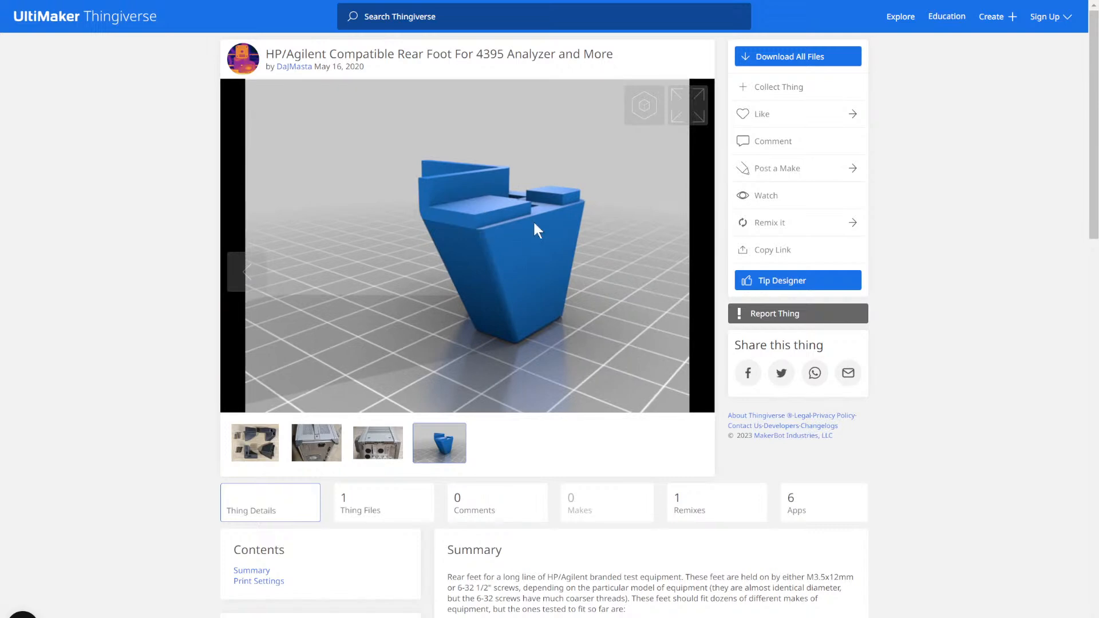
pyautogui.click(267, 450)
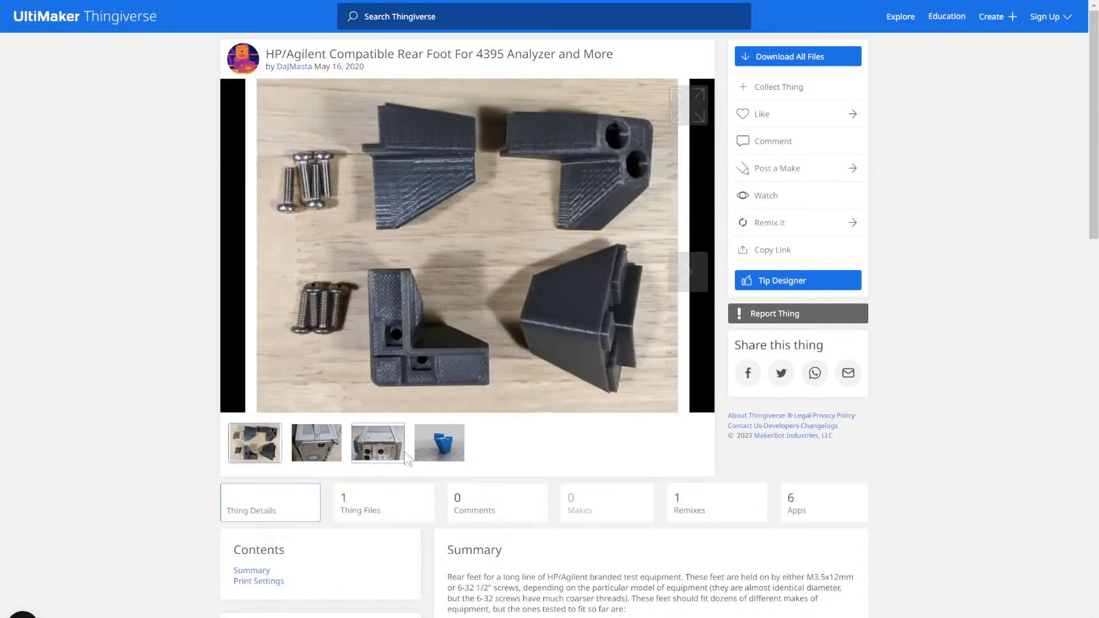
pyautogui.click(456, 439)
pyautogui.click(684, 108)
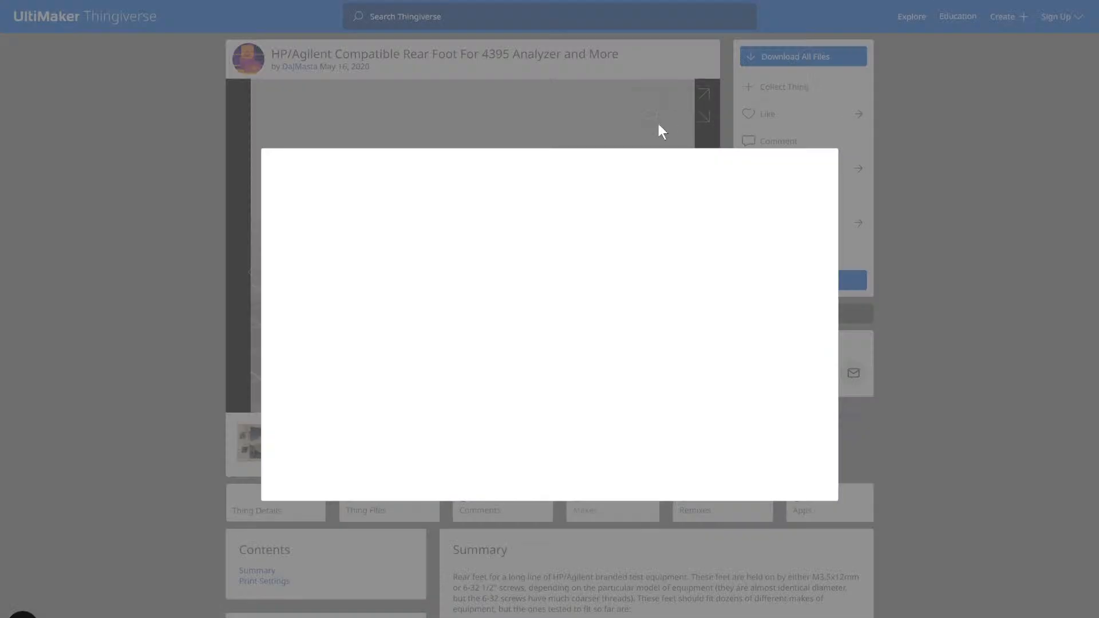
pyautogui.click(795, 185)
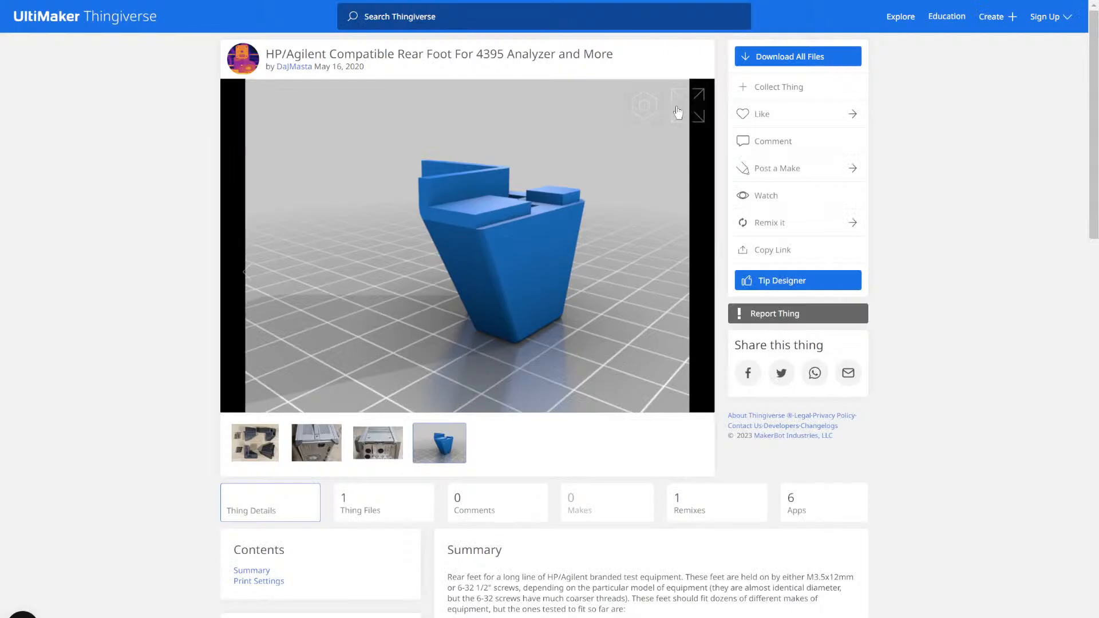
# Open the rear foot's interactive 3D preview and examine its shape from several angles.
pyautogui.click(644, 107)
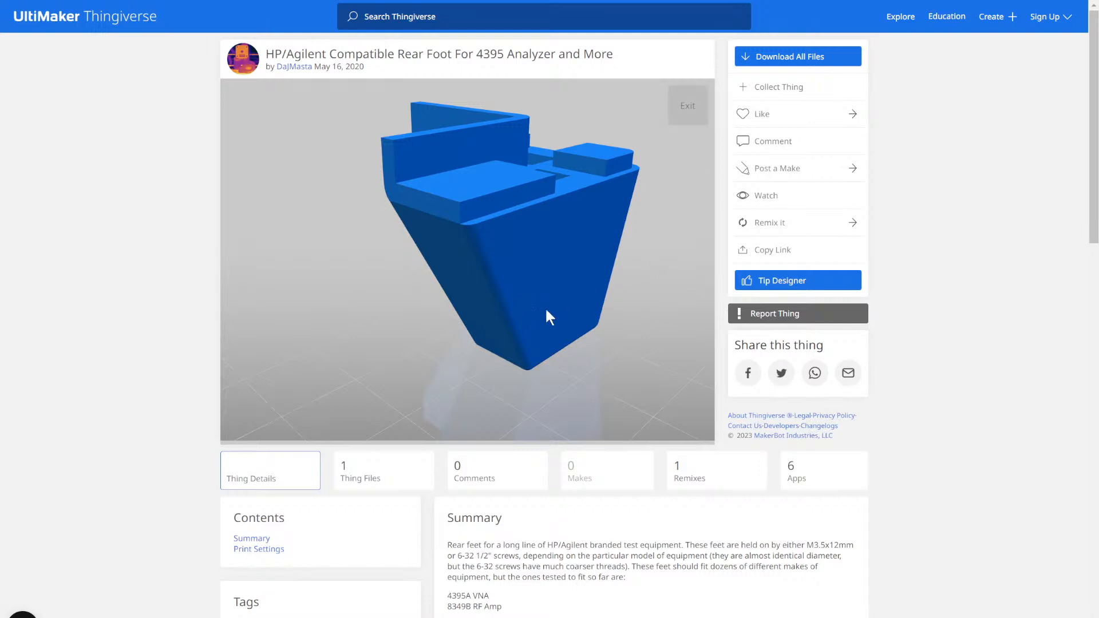
pyautogui.moveTo(547, 235); pyautogui.dragTo(516, 119)
pyautogui.moveTo(361, 189); pyautogui.dragTo(647, 177)
pyautogui.moveTo(504, 322); pyautogui.dragTo(528, 357)
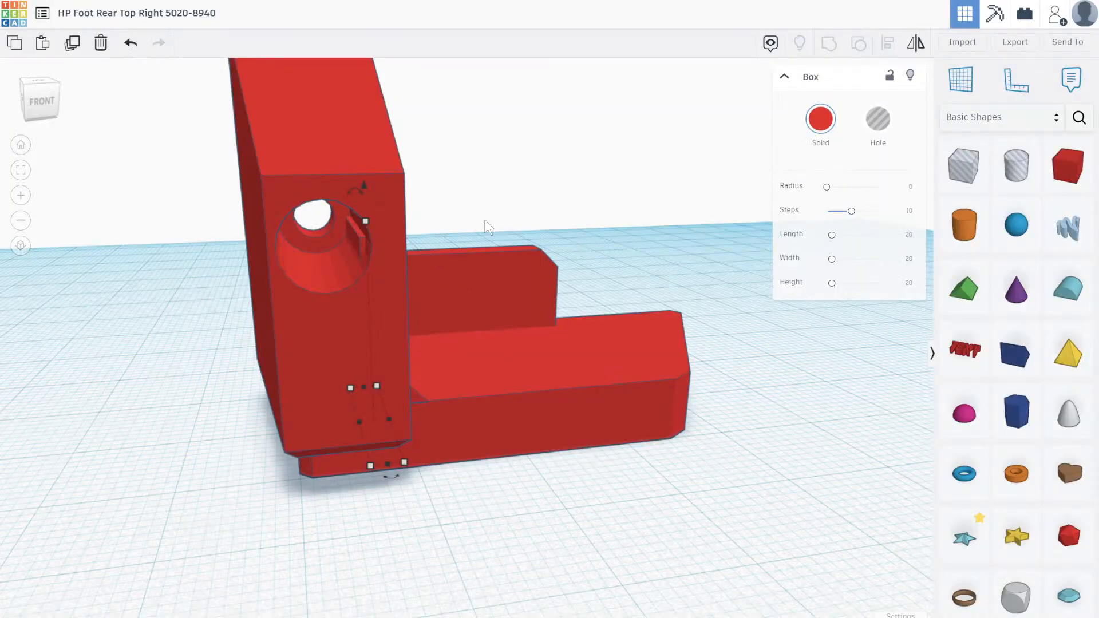
# Switch to Tinkercad, open the upright block's group for editing and inspect both cylinder holes from the side, back and front.
pyautogui.doubleClick(299, 329)
pyautogui.moveTo(241, 367); pyautogui.dragTo(399, 391, button='right')
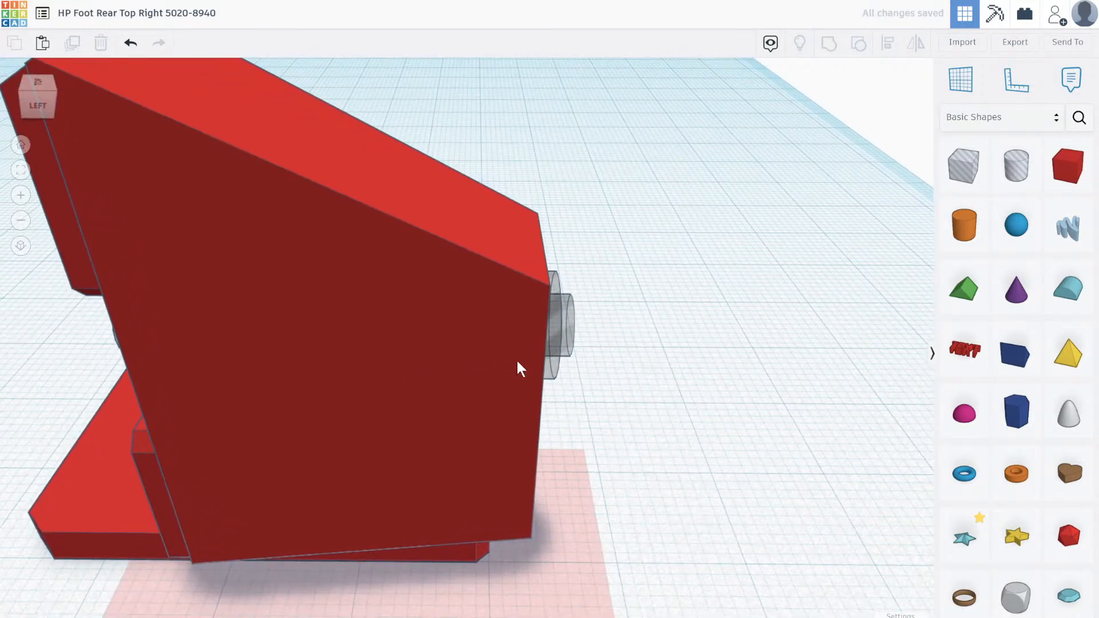
pyautogui.scroll(-3, 418, 358)
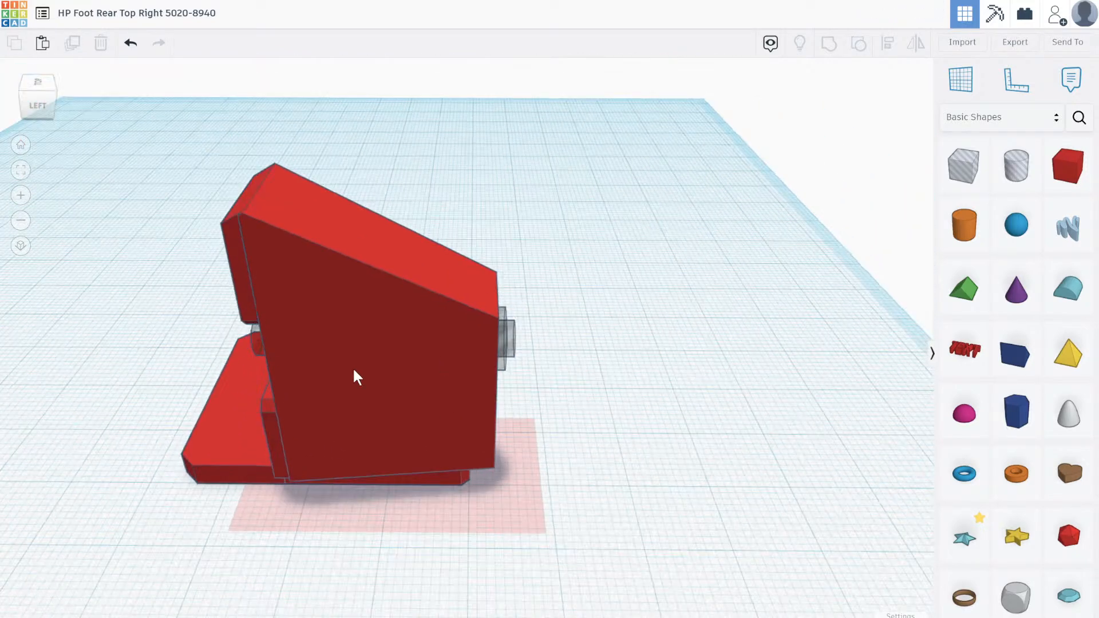
pyautogui.scroll(5, 215, 375)
pyautogui.moveTo(257, 358); pyautogui.dragTo(347, 334, button='right')
pyautogui.scroll(-3, 347, 335)
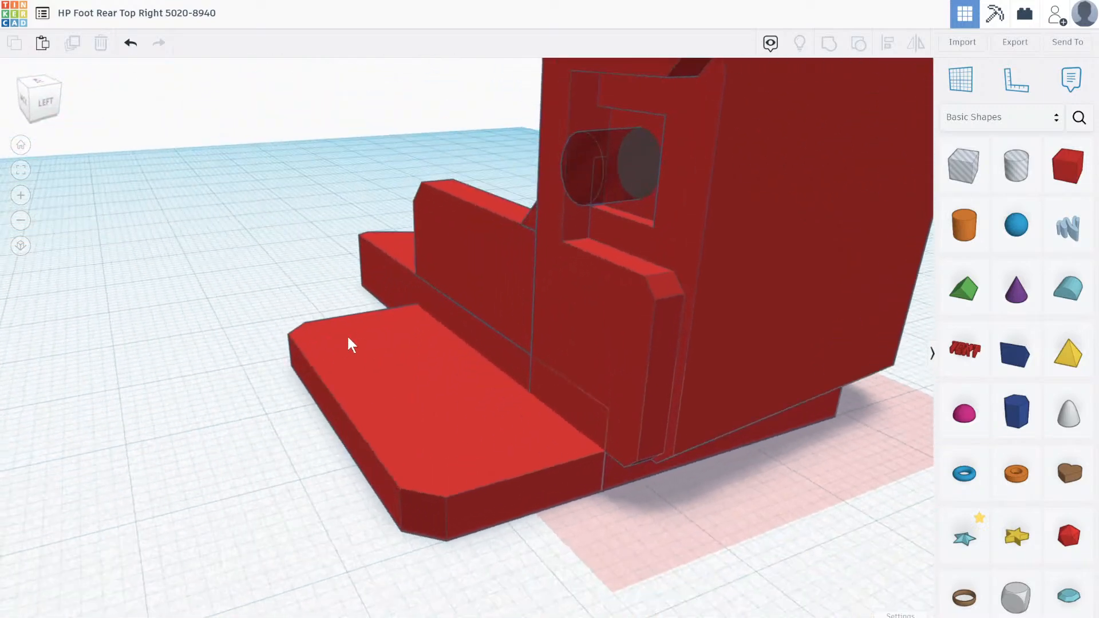
pyautogui.scroll(5, 345, 359)
pyautogui.moveTo(371, 369); pyautogui.dragTo(104, 357, button='right')
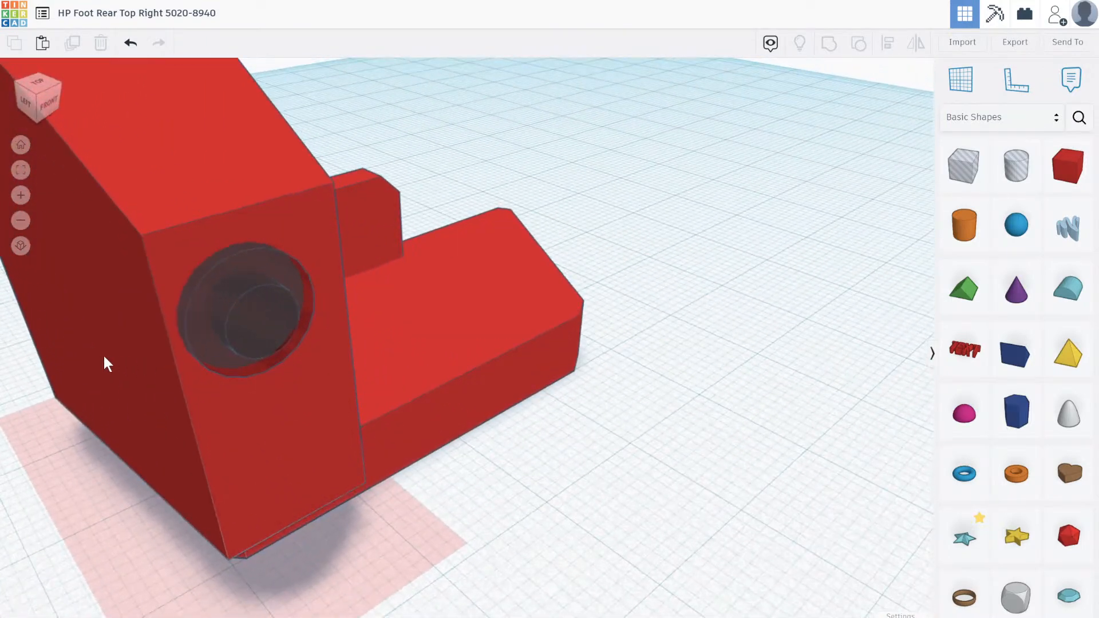
pyautogui.scroll(-3, 132, 361)
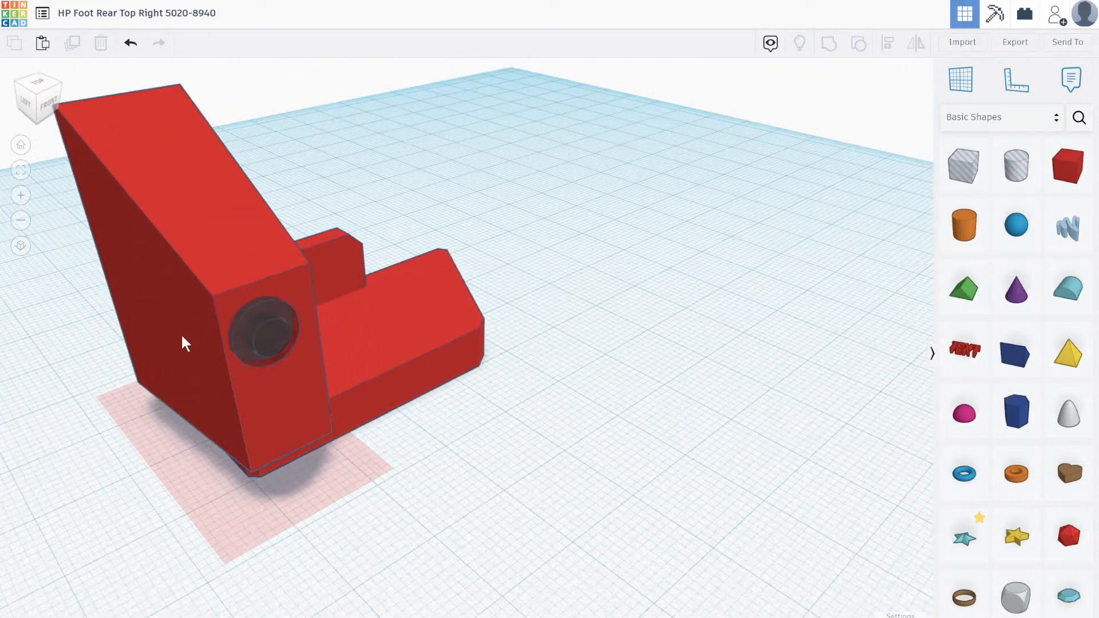
pyautogui.scroll(4, 189, 344)
pyautogui.moveTo(211, 341); pyautogui.dragTo(648, 369, button='right')
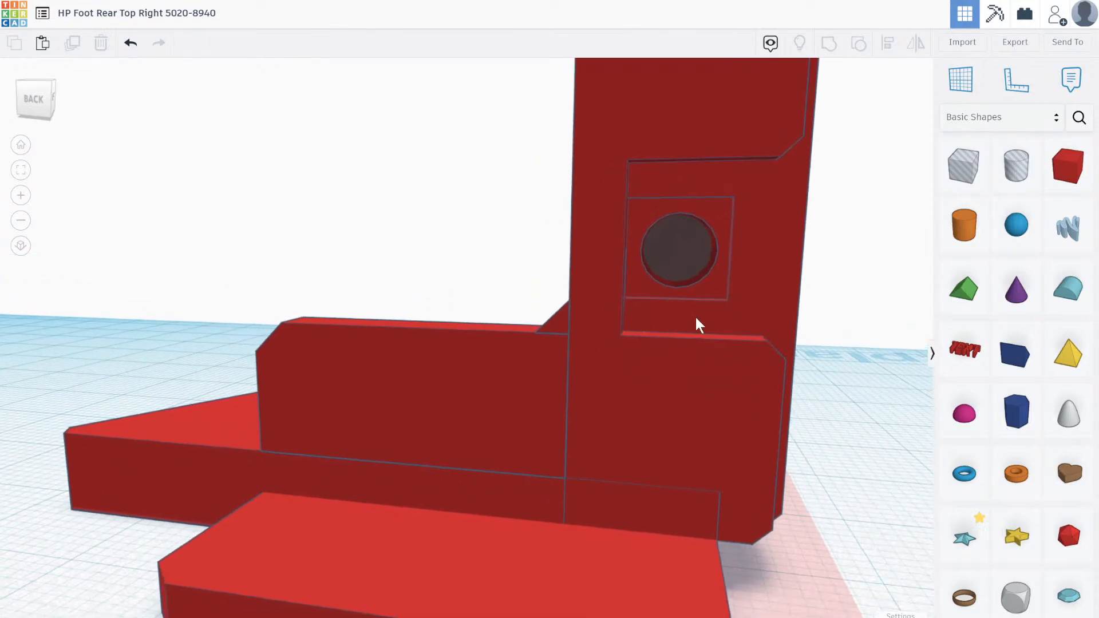
pyautogui.moveTo(741, 315); pyautogui.dragTo(315, 357, button='right')
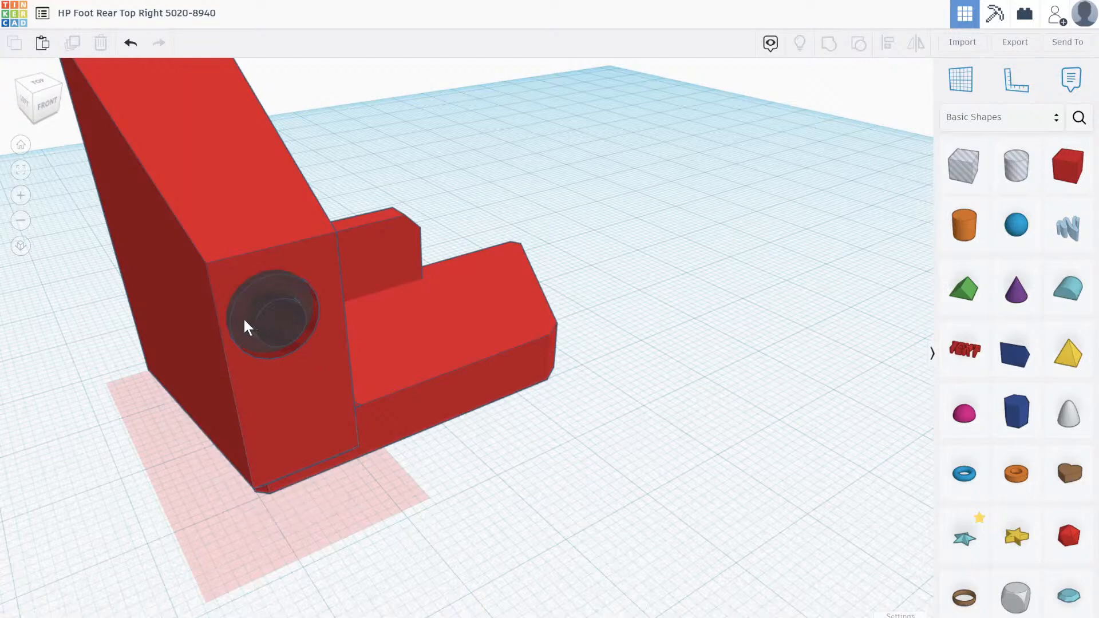
# Select both cylinder holes in the upright block and rotate them together by about 2° around the vertical axis.
pyautogui.click(243, 317)
pyautogui.keyDown('shift'); pyautogui.click(270, 325); pyautogui.keyUp('shift')
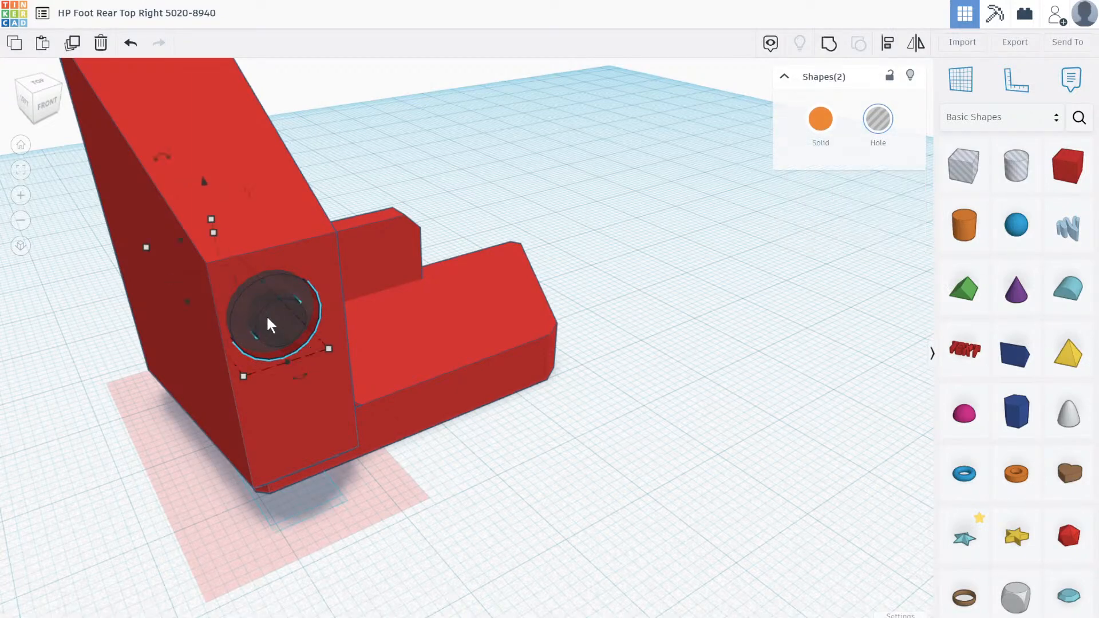
pyautogui.moveTo(294, 372); pyautogui.dragTo(320, 385)
pyautogui.scroll(-4, 320, 385)
pyautogui.scroll(5, 139, 325)
pyautogui.moveTo(139, 324); pyautogui.dragTo(167, 358, button='right')
pyautogui.moveTo(132, 323); pyautogui.dragTo(109, 321, button='right')
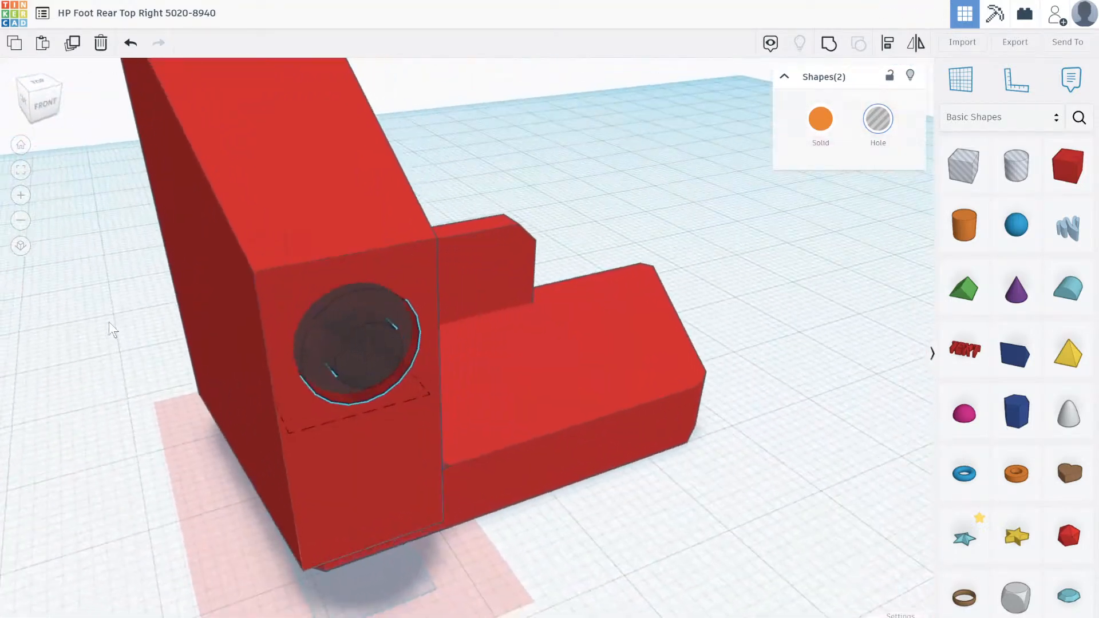
pyautogui.moveTo(353, 427); pyautogui.dragTo(344, 434)
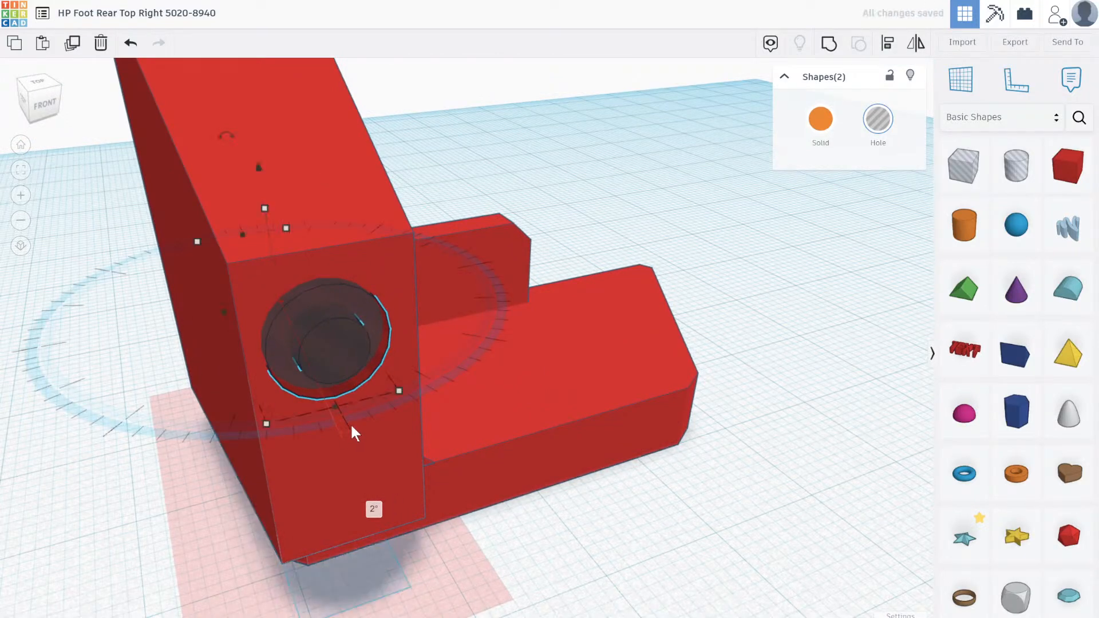
# Nudge both cylinder holes sideways across the block's front face and set their front-to-back offset to 0.
pyautogui.moveTo(329, 355); pyautogui.dragTo(333, 355)
pyautogui.scroll(-3, 290, 287)
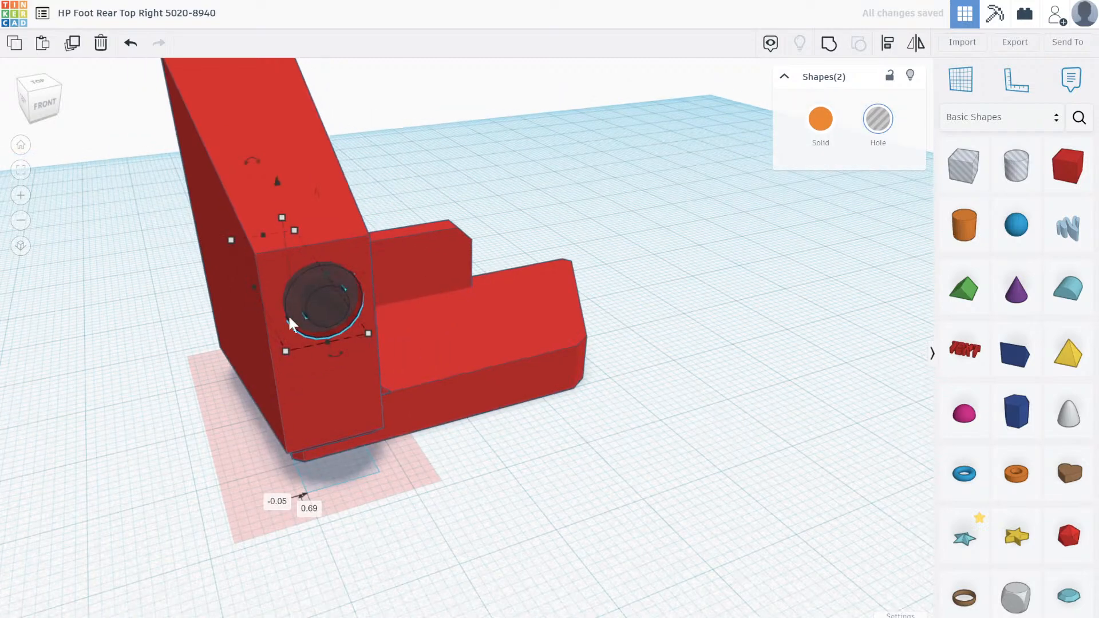
pyautogui.scroll(5, 260, 510)
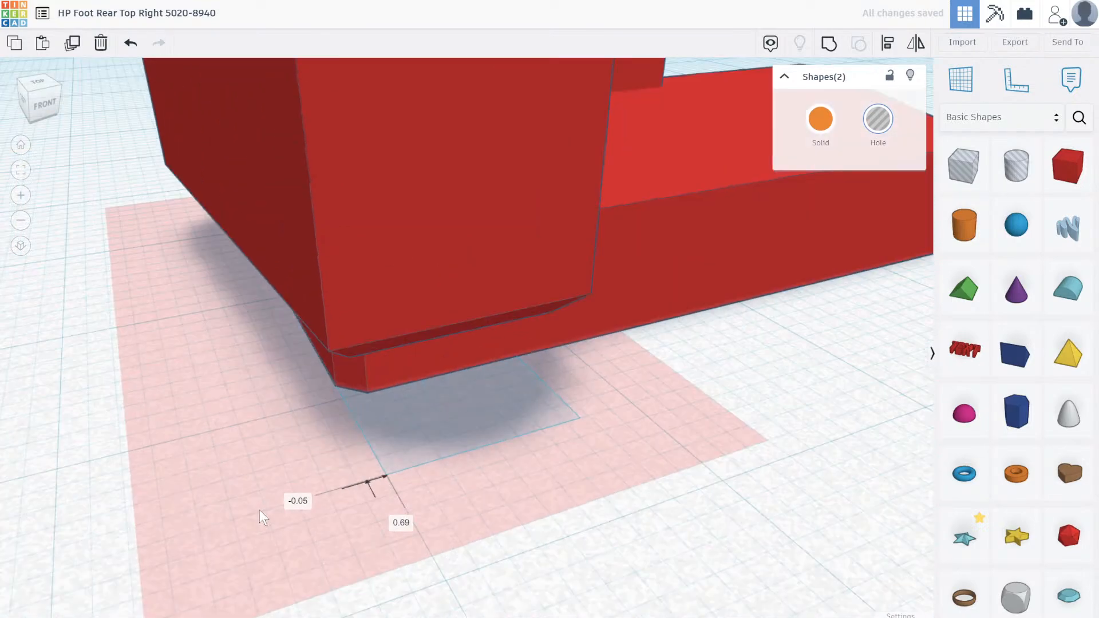
pyautogui.click(300, 502)
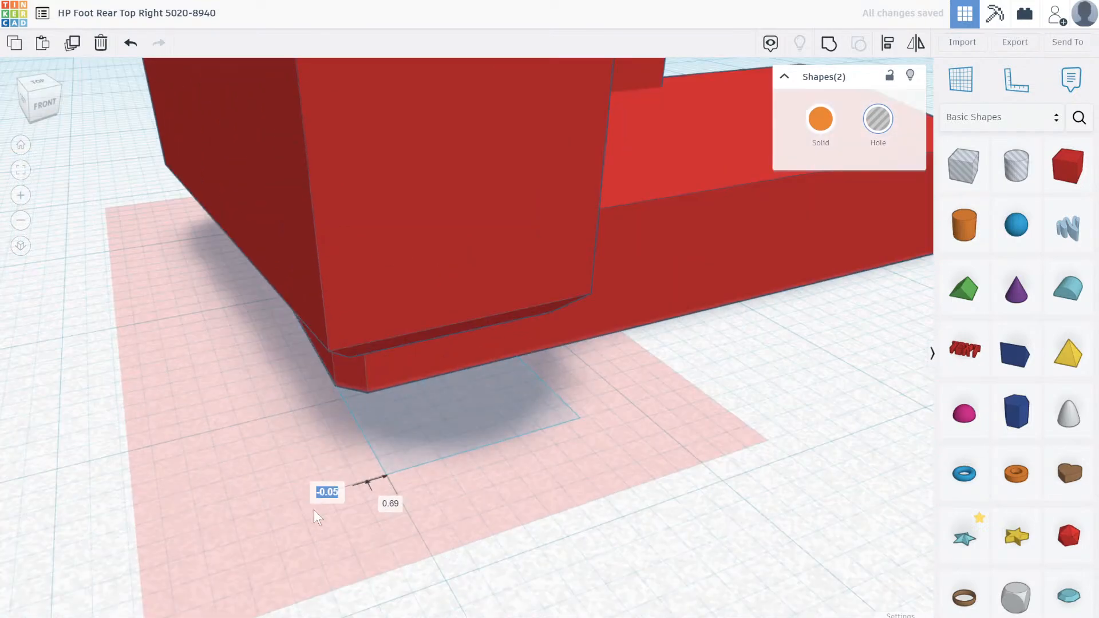
pyautogui.scroll(-3, 219, 566)
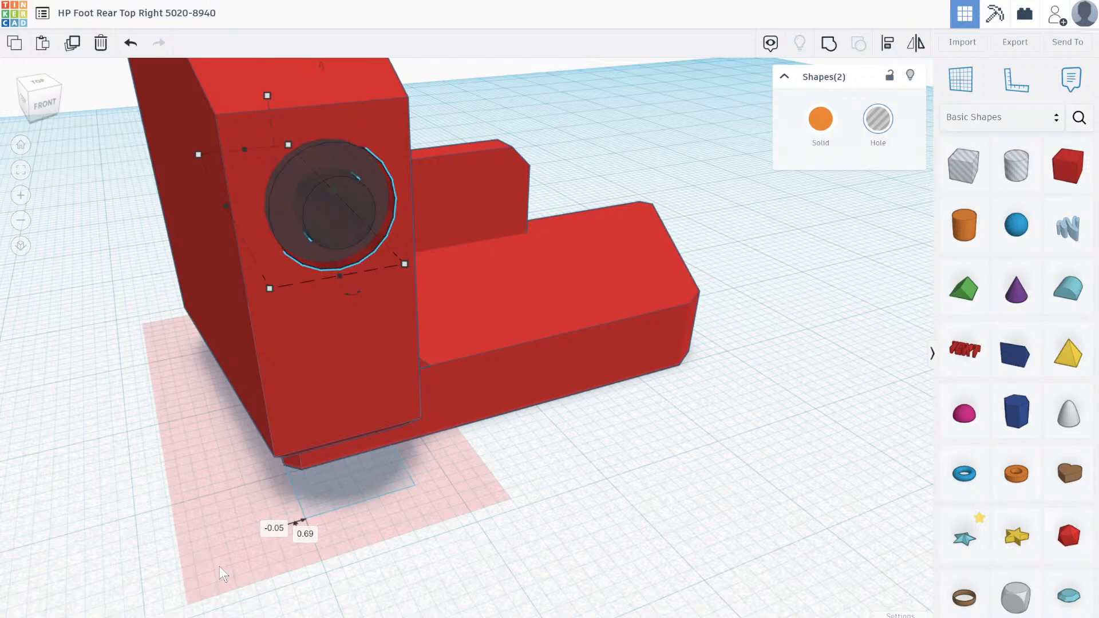
pyautogui.click(277, 526)
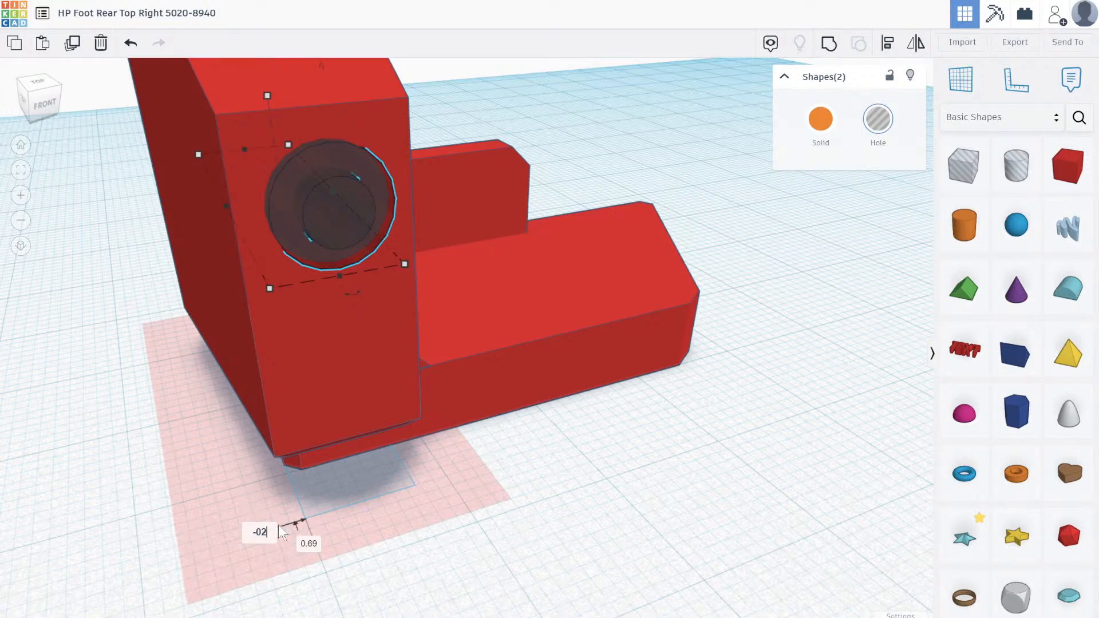
pyautogui.write('-0.20')
pyautogui.press('Return')
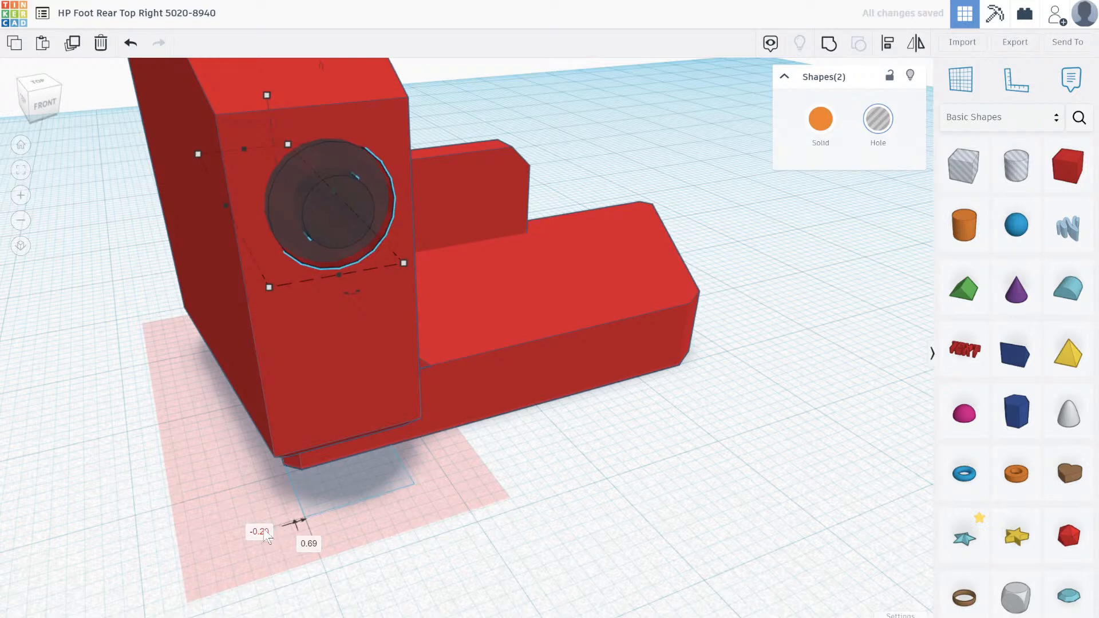
pyautogui.write('0')
pyautogui.press('Tab')
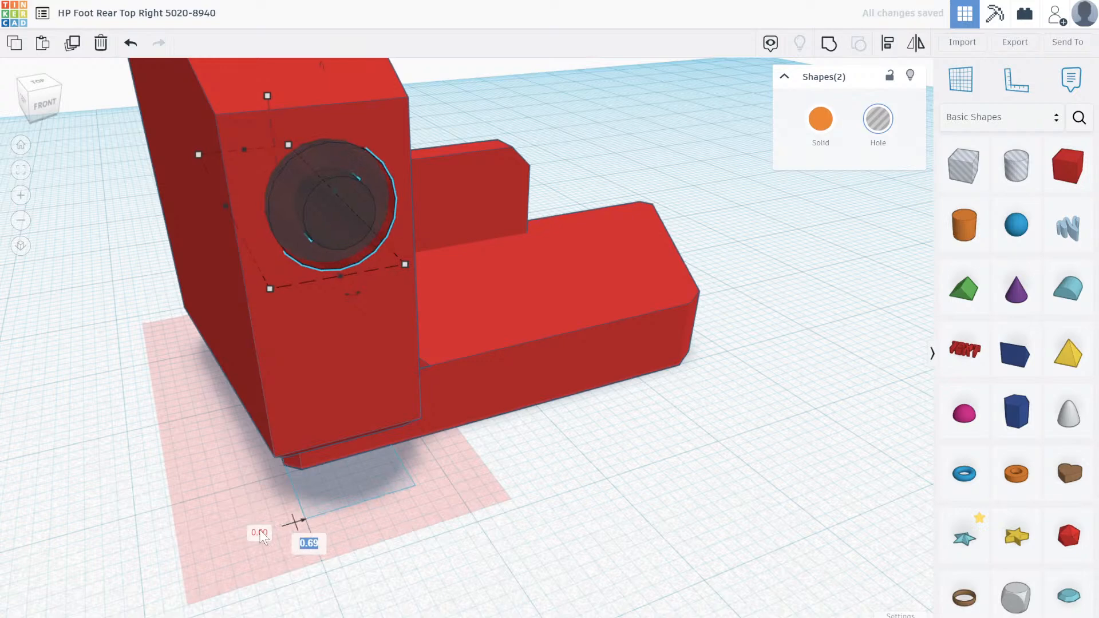
# Set the sideways offset of the two cylinder holes to 0.80 mm.
pyautogui.press('Right')
pyautogui.write('8')
pyautogui.press('Tab')
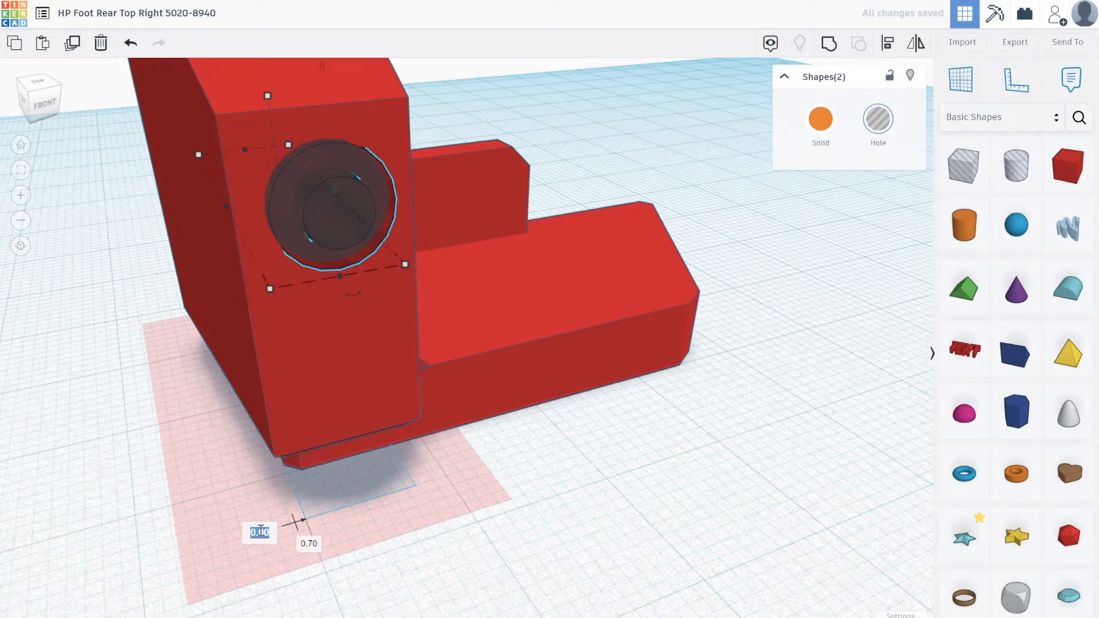
pyautogui.press('Tab')
pyautogui.write('0.8')
pyautogui.press('Tab')
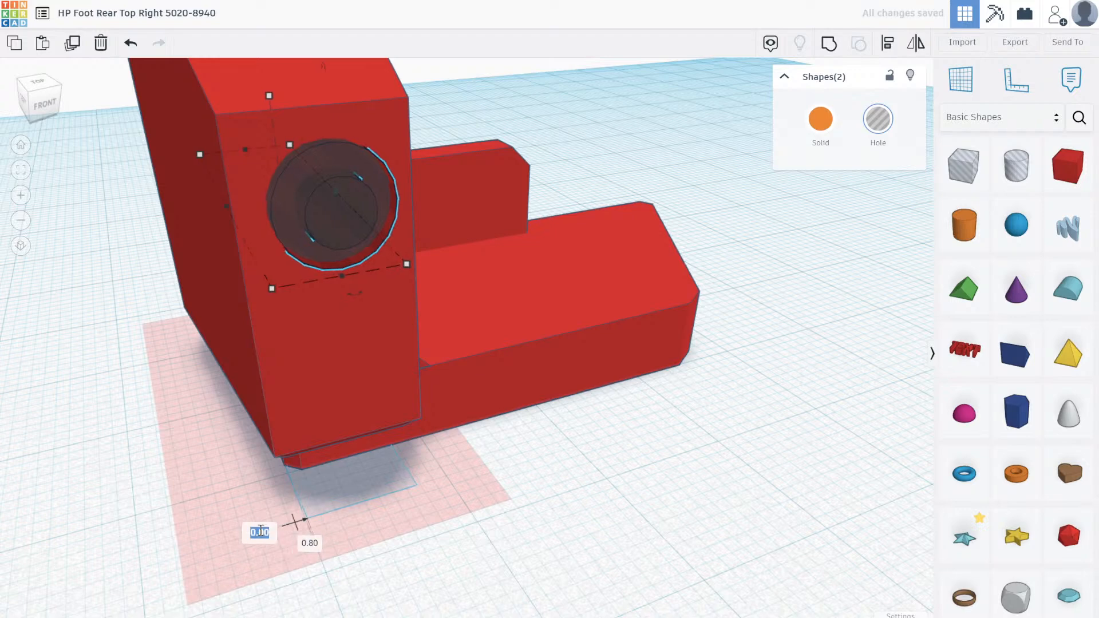
# From the back of the block, move both cylinder holes sideways with offsets of -0.10 mm and 0.
pyautogui.moveTo(562, 544); pyautogui.dragTo(481, 354, button='right')
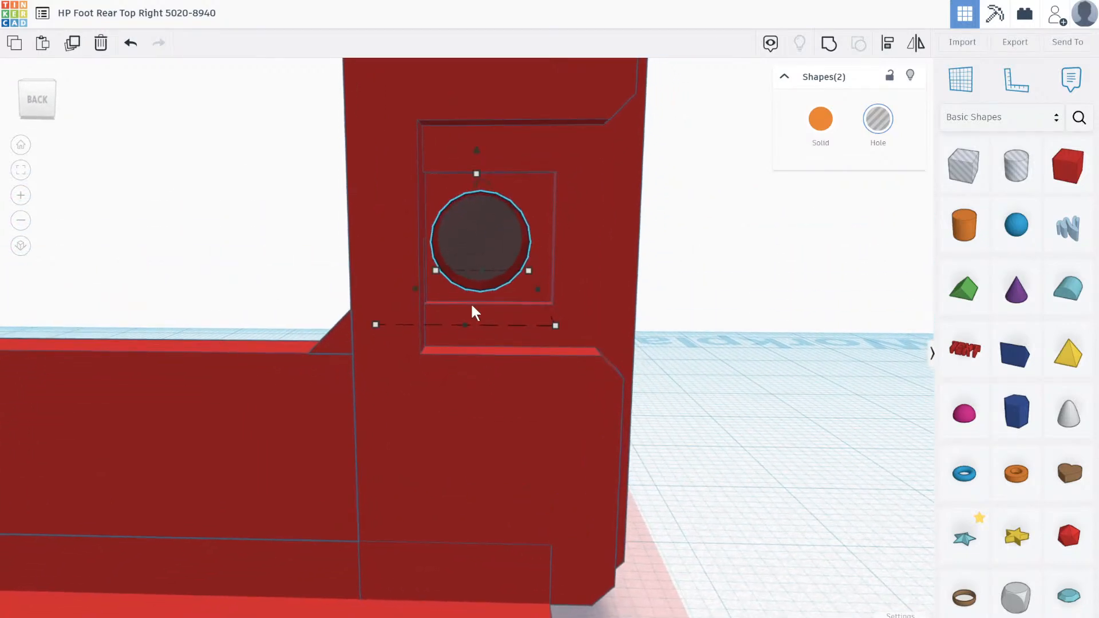
pyautogui.moveTo(479, 271); pyautogui.dragTo(491, 265)
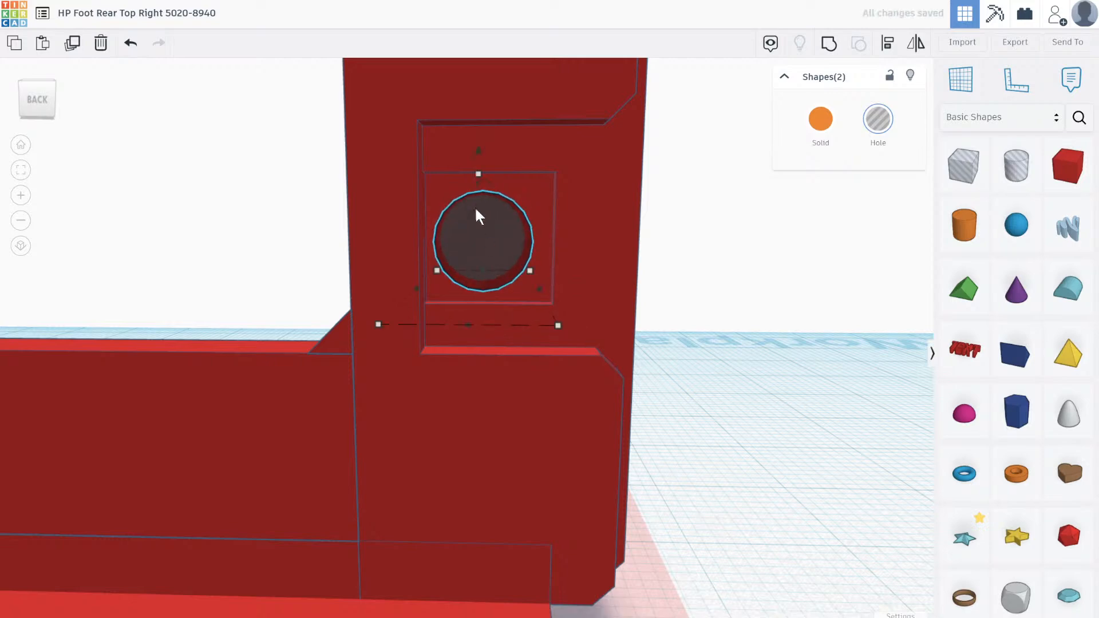
pyautogui.scroll(-3, 483, 236)
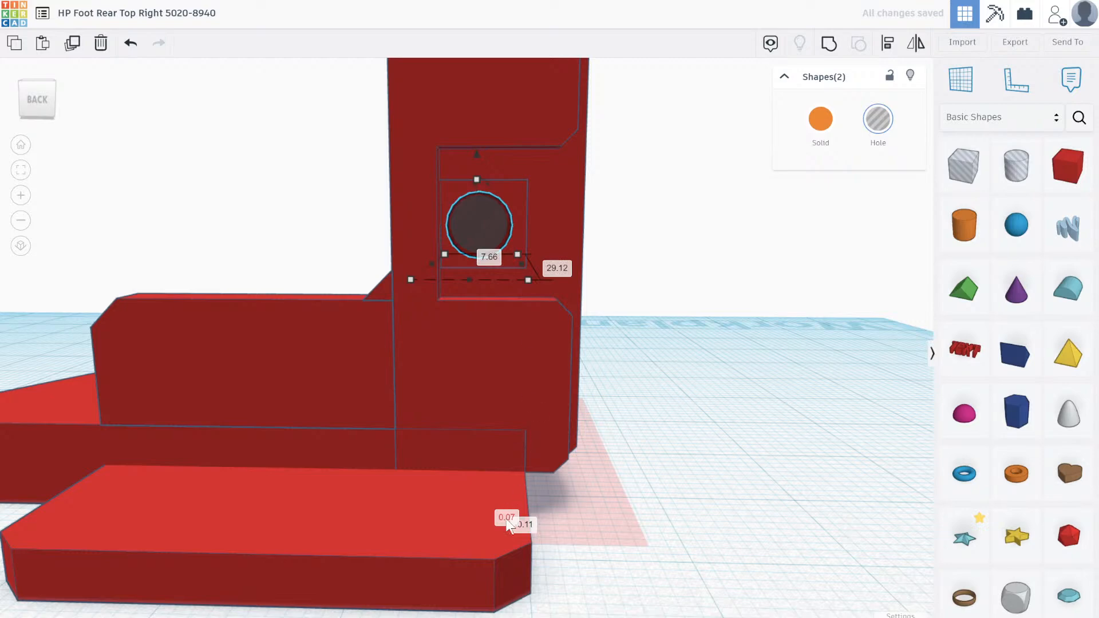
pyautogui.write('0')
pyautogui.press('Tab')
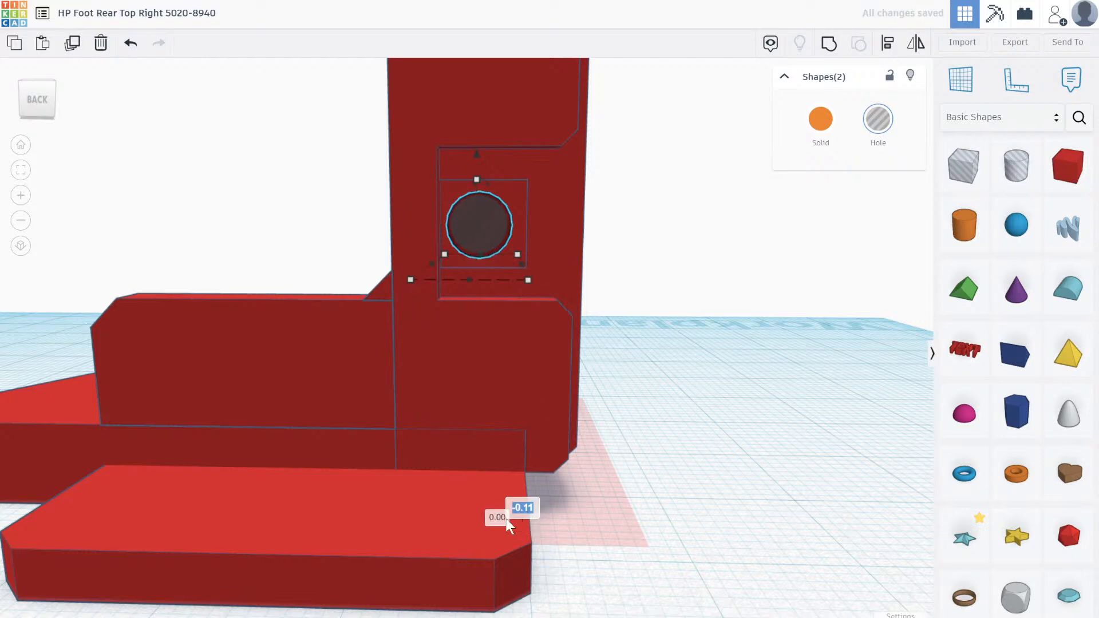
pyautogui.press('Tab')
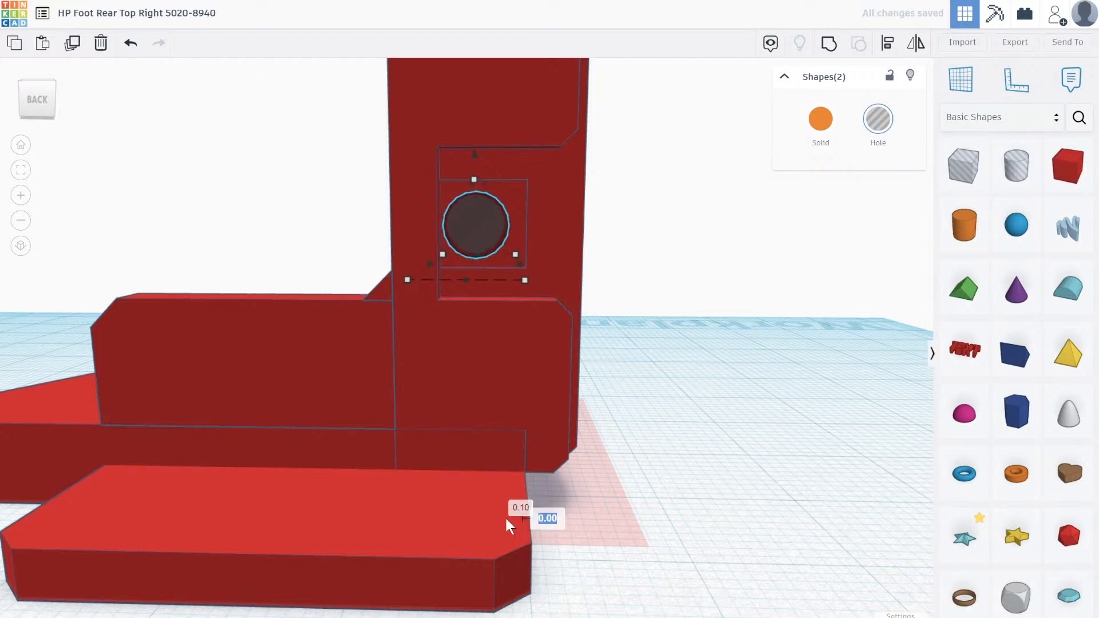
pyautogui.write('-.1')
pyautogui.press('Tab')
pyautogui.press('Tab')
pyautogui.write('0')
pyautogui.press('Tab')
pyautogui.write('-.1')
pyautogui.press('Tab')
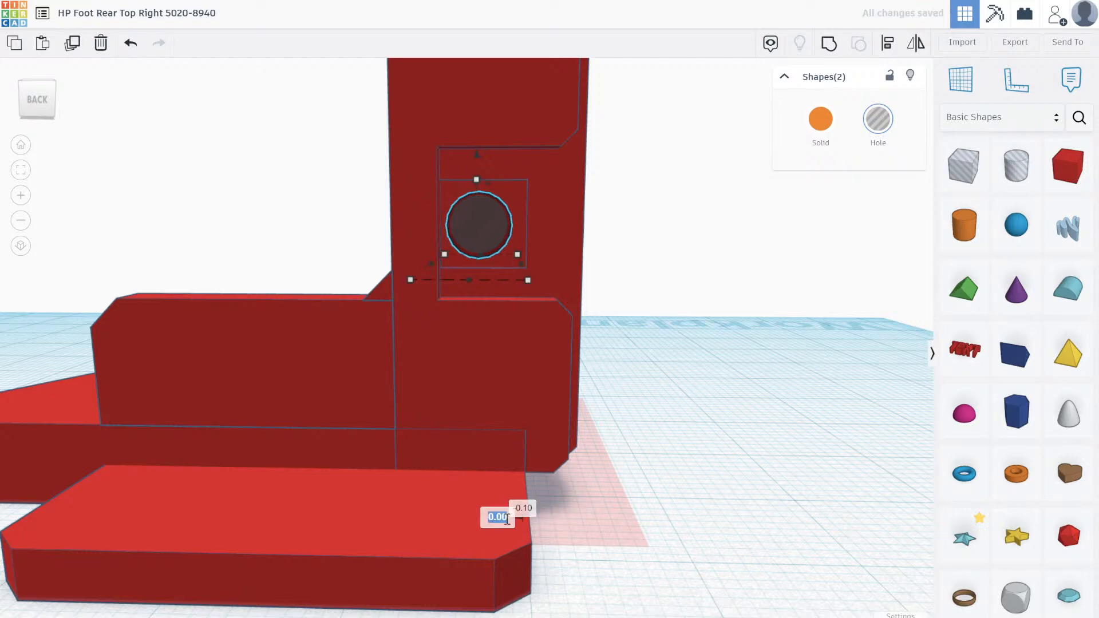
# Increase the holes' sideways shift at the back recess to an offset of -0.30 mm.
pyautogui.write('-0.2')
pyautogui.press('Return')
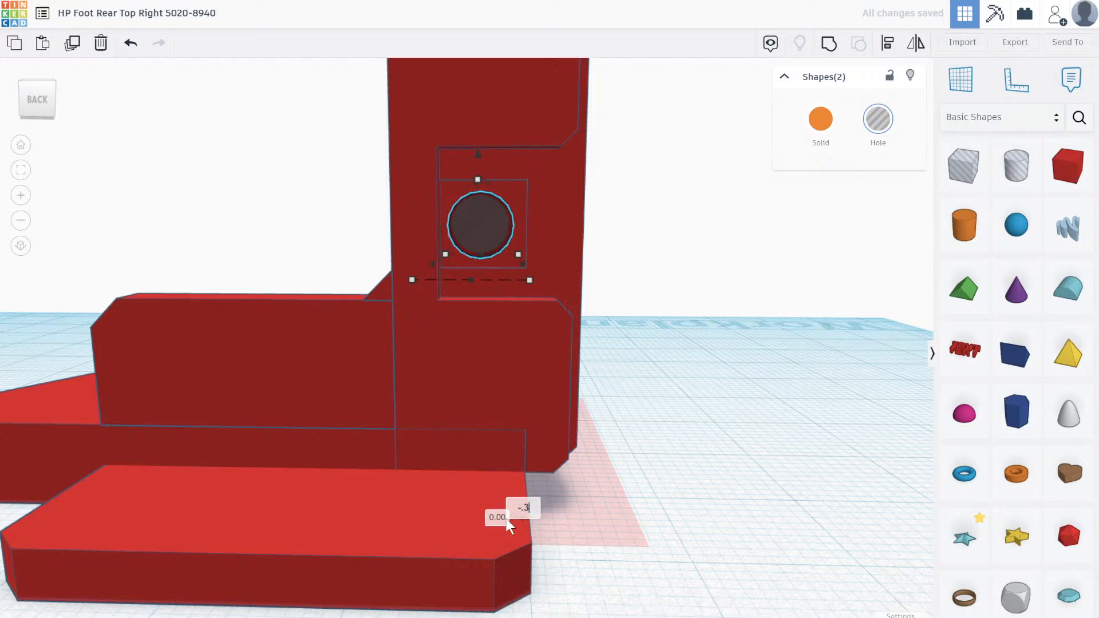
pyautogui.write('-.3')
pyautogui.press('Tab')
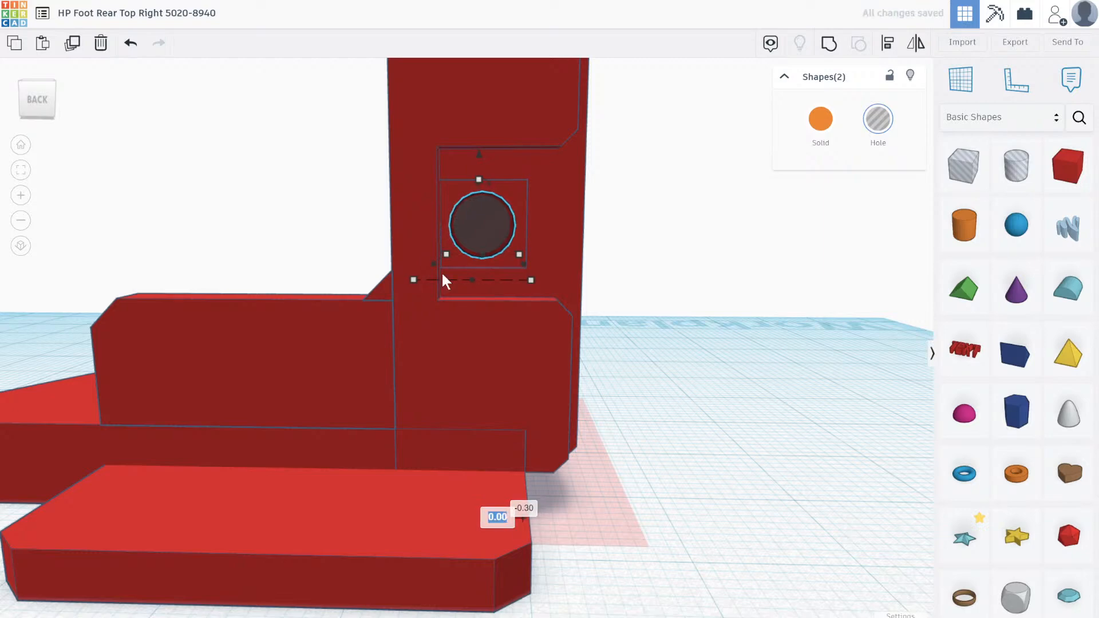
# Check the cylinder holes from the front and finish editing the upright block's group.
pyautogui.scroll(3, 452, 221)
pyautogui.moveTo(700, 317); pyautogui.dragTo(228, 355, button='right')
pyautogui.scroll(-5, 228, 355)
pyautogui.moveTo(493, 463); pyautogui.dragTo(516, 416, button='right')
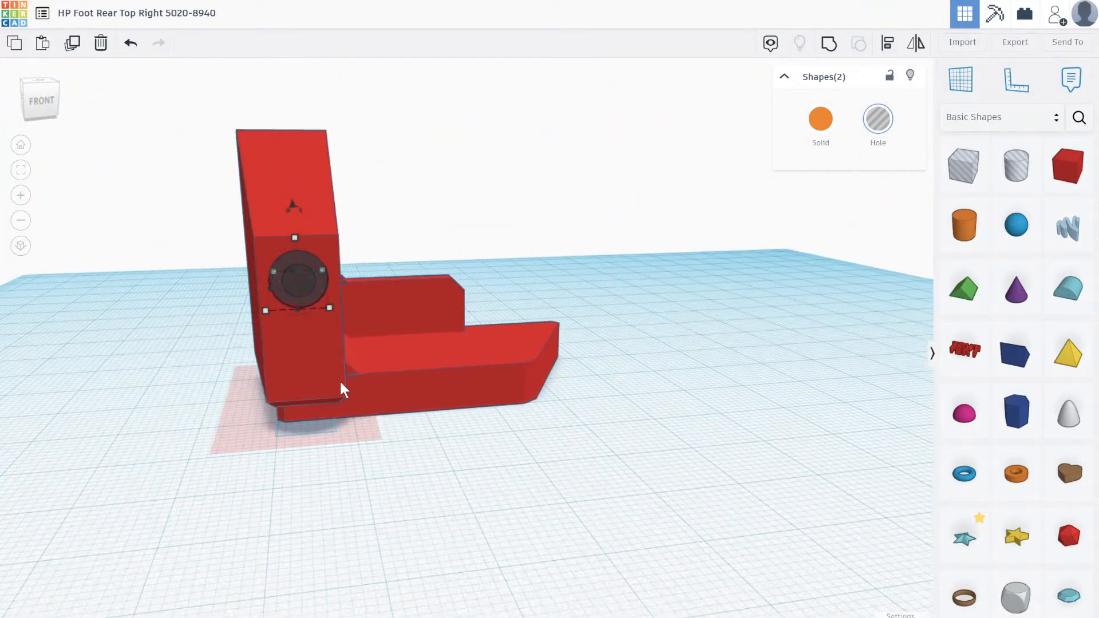
pyautogui.scroll(2, 338, 379)
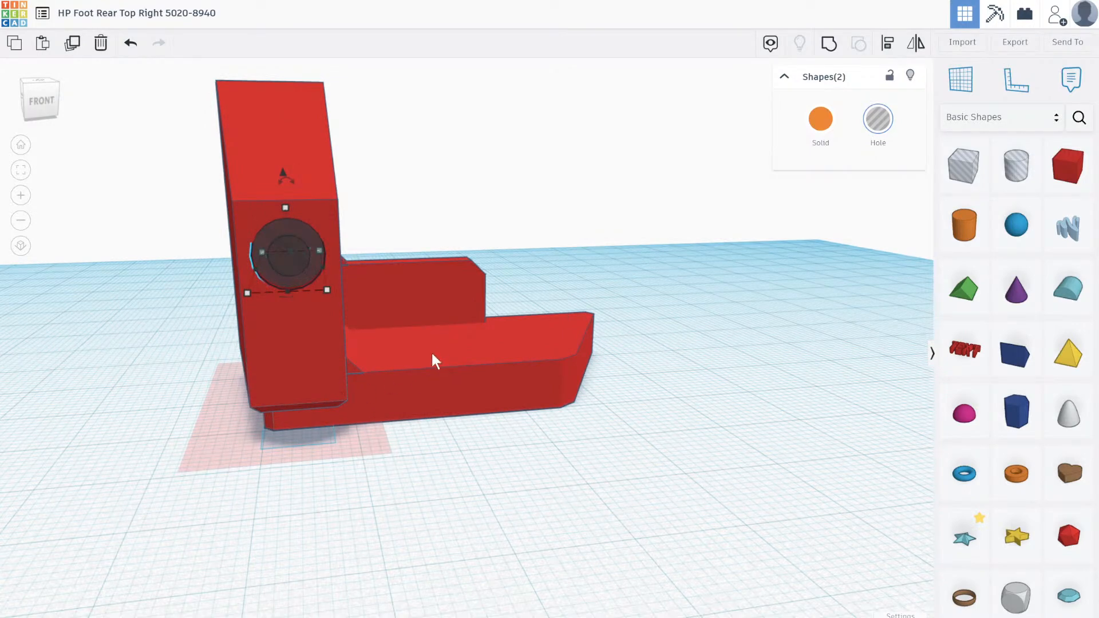
pyautogui.click(582, 252)
pyautogui.moveTo(583, 247); pyautogui.dragTo(400, 246, button='right')
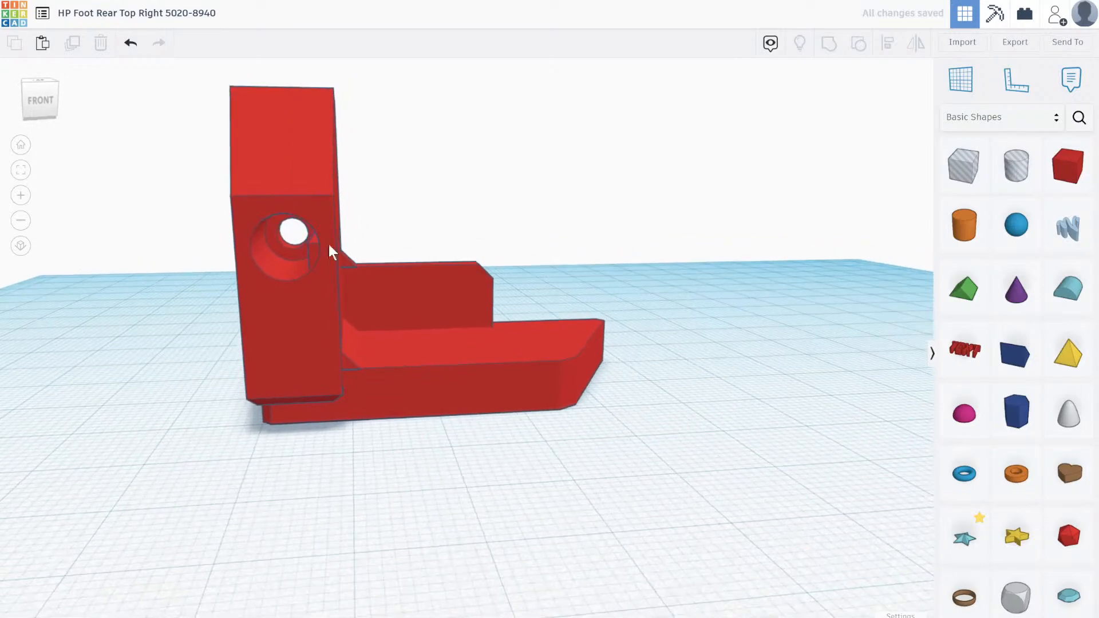
# Delete the thin box that protrudes into the screw hole at the upright block's inner side.
pyautogui.click(310, 250)
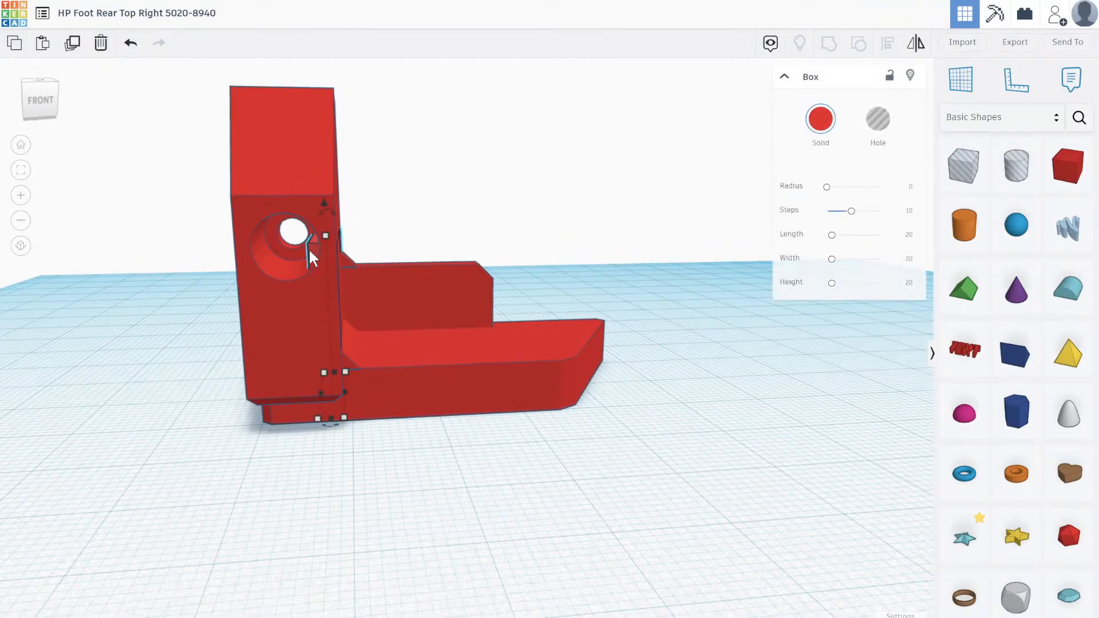
pyautogui.press('Delete')
pyautogui.moveTo(343, 238); pyautogui.dragTo(170, 501, button='right')
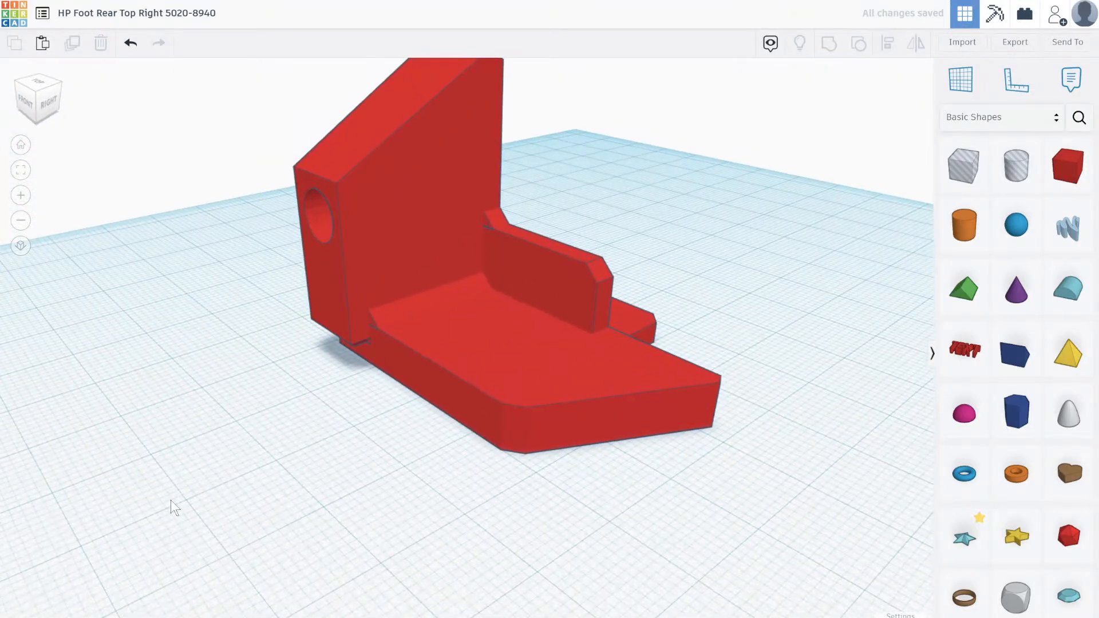
# Examine the foot from the back, side and underside, including the screw hole recess and the flat base plates.
pyautogui.moveTo(607, 195); pyautogui.dragTo(203, 154, button='right')
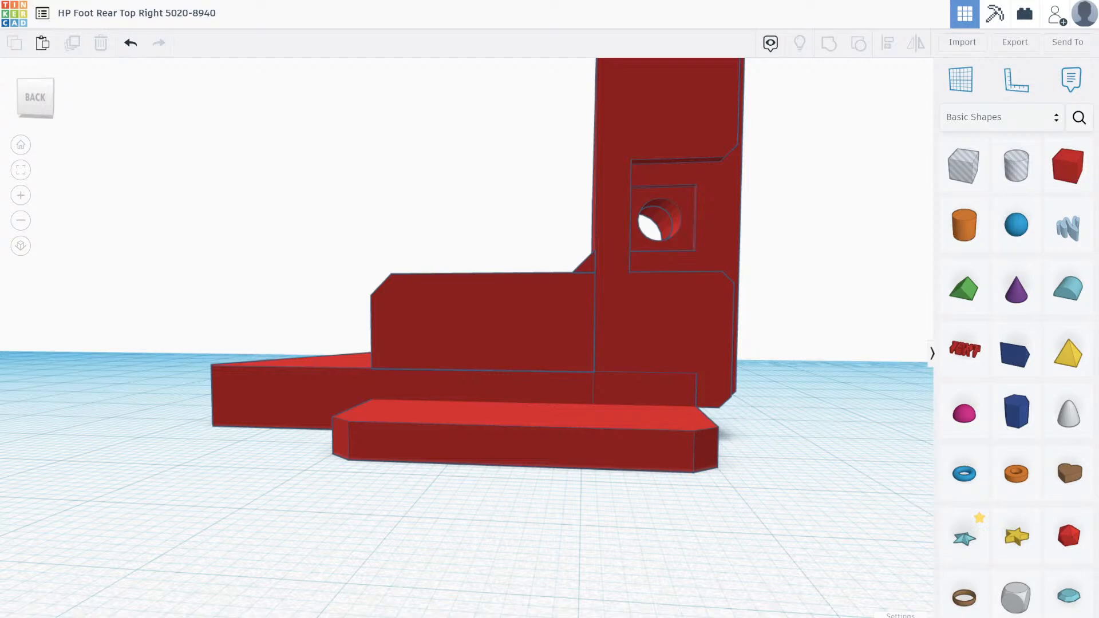
pyautogui.moveTo(727, 418); pyautogui.dragTo(712, 221, button='right')
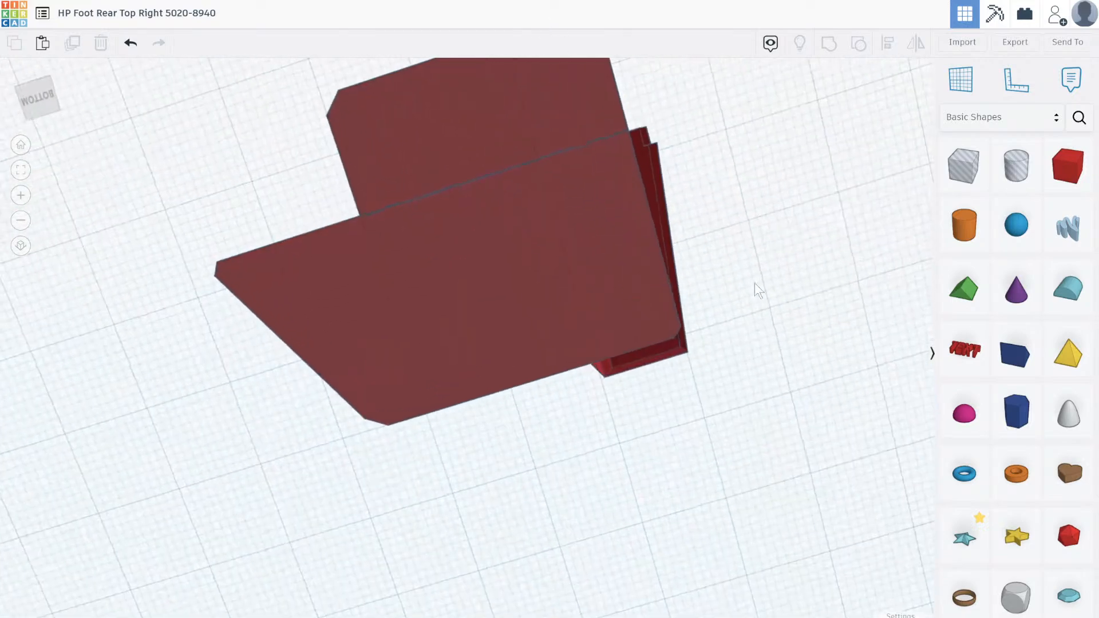
pyautogui.scroll(-3, 793, 522)
pyautogui.scroll(4, 664, 421)
pyautogui.moveTo(667, 426); pyautogui.dragTo(503, 326, button='right')
pyautogui.moveTo(503, 326); pyautogui.dragTo(488, 387, button='middle')
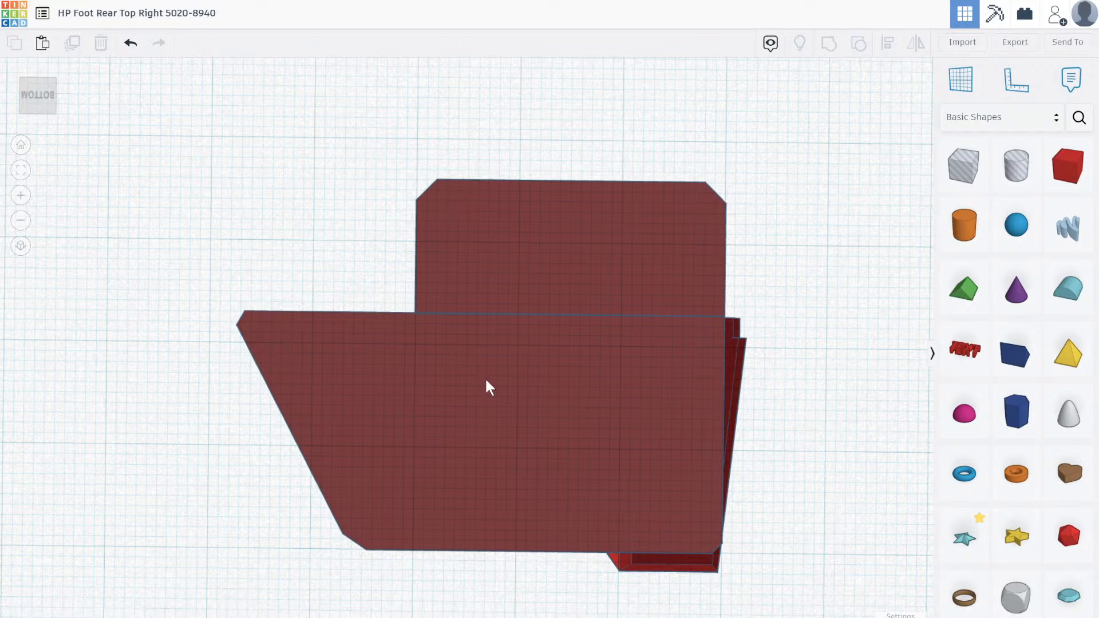
pyautogui.moveTo(488, 348); pyautogui.dragTo(574, 441, button='right')
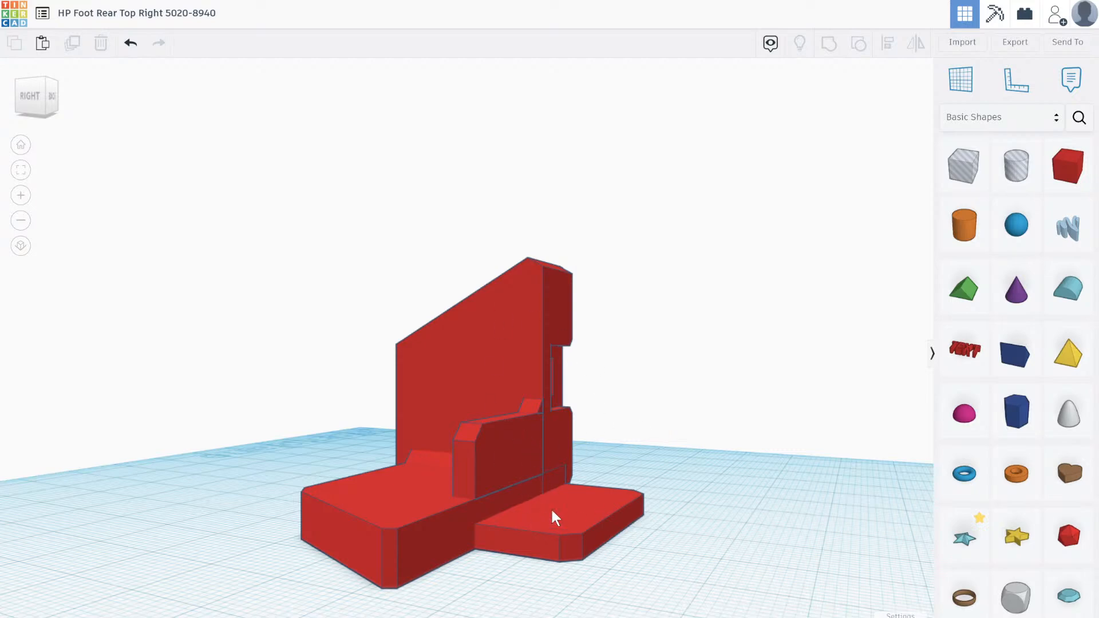
pyautogui.moveTo(484, 477); pyautogui.dragTo(443, 457, button='right')
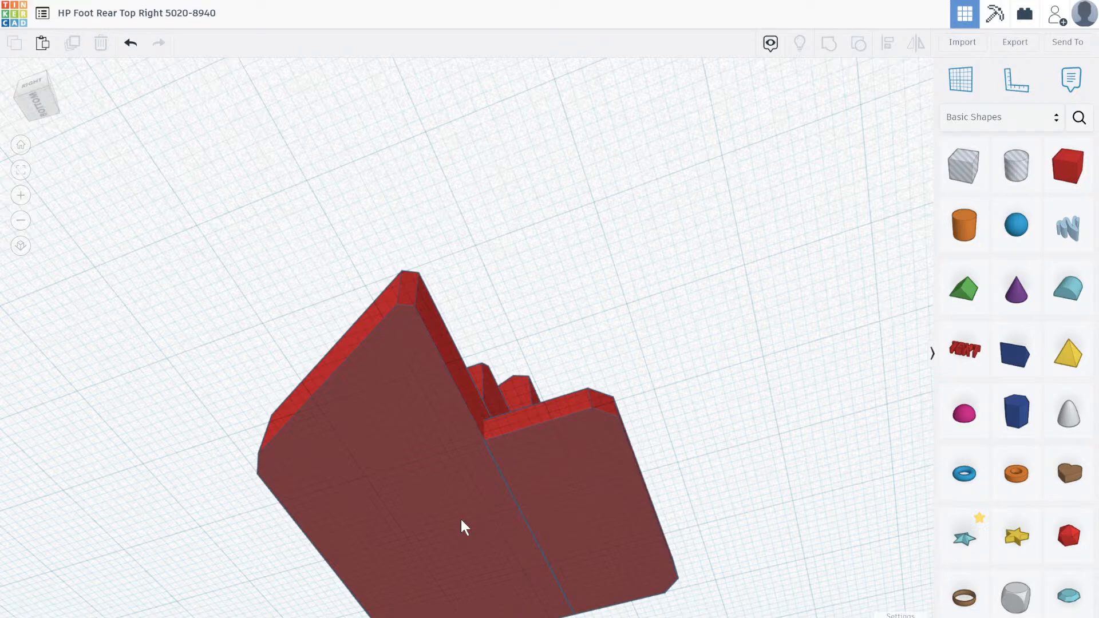
pyautogui.moveTo(462, 519); pyautogui.dragTo(291, 612, button='right')
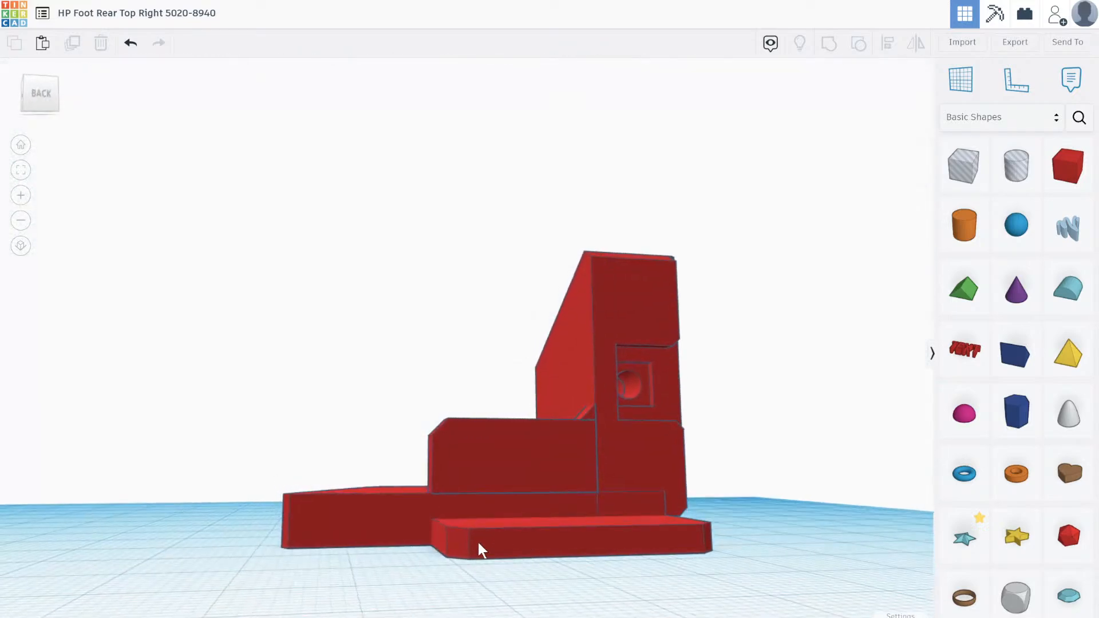
pyautogui.moveTo(500, 534); pyautogui.dragTo(459, 550, button='right')
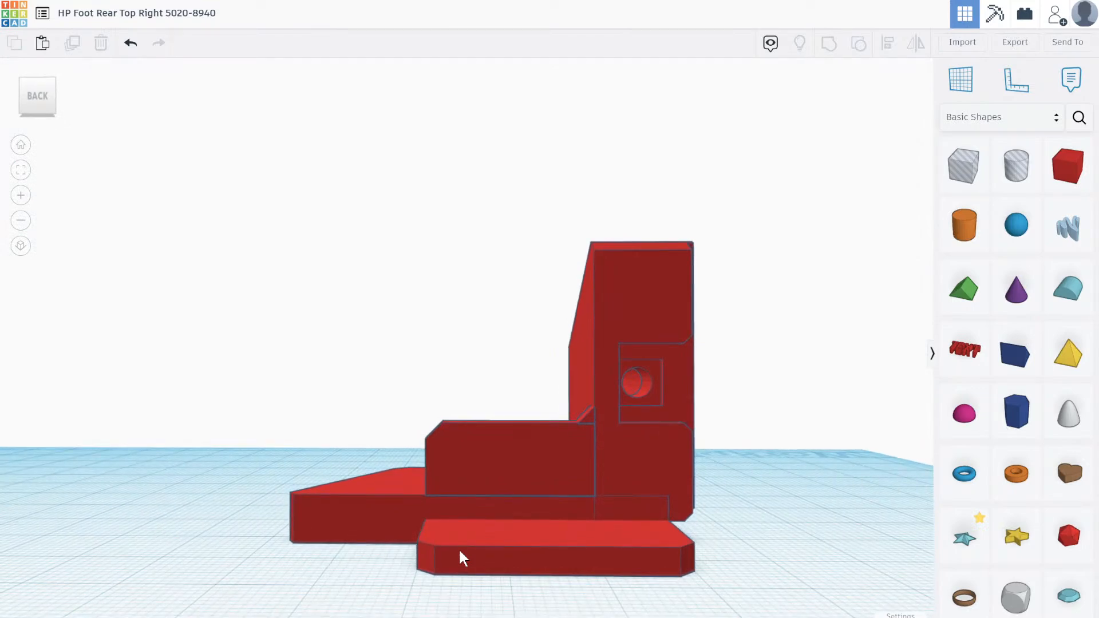
pyautogui.moveTo(458, 548)
pyautogui.mouseDown(button='right')
pyautogui.moveTo(631, 524)
pyautogui.moveTo(737, 493)
pyautogui.moveTo(733, 520)
pyautogui.moveTo(385, 560)
pyautogui.moveTo(368, 530)
pyautogui.moveTo(453, 539)
pyautogui.mouseUp(button='right')
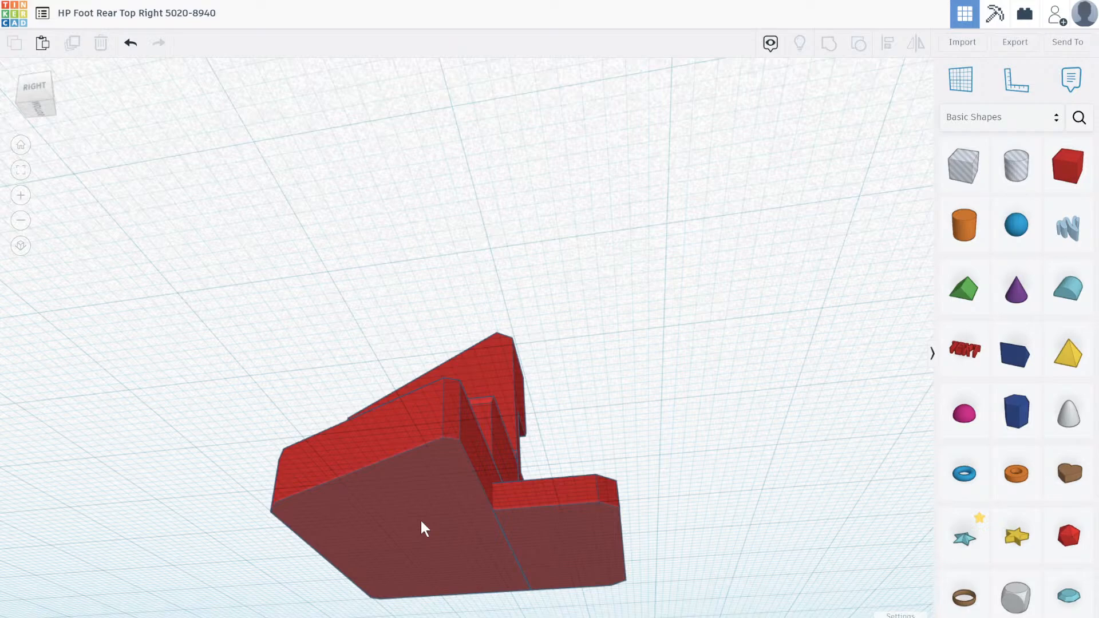
pyautogui.moveTo(464, 504); pyautogui.dragTo(495, 393, button='right')
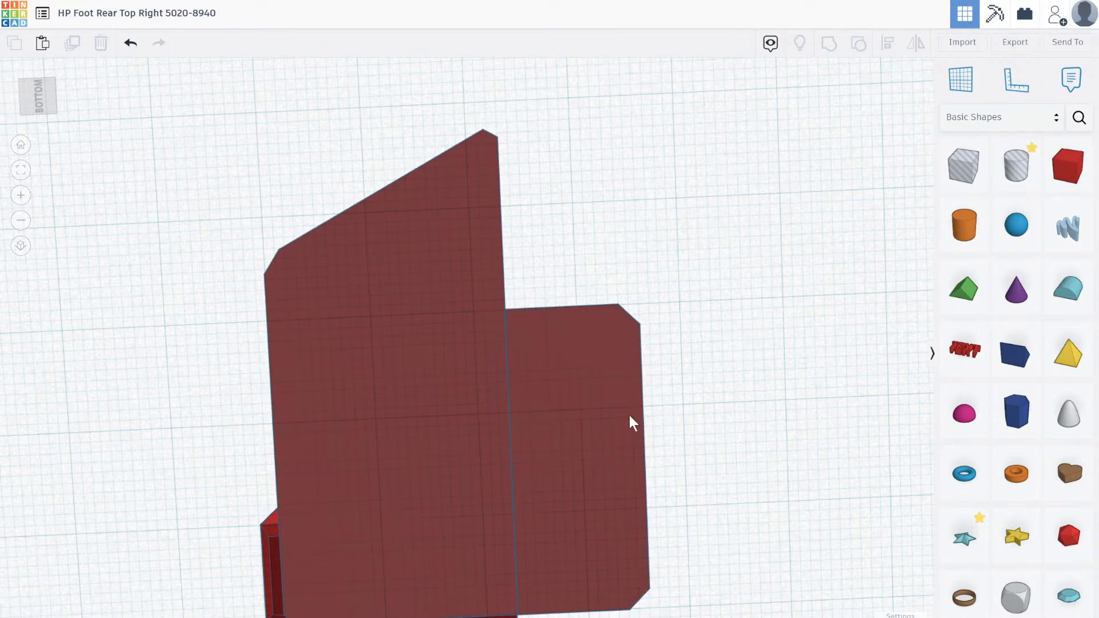
# Place a cylinder hole shape on the workplane beside the foot's thin base plate.
pyautogui.scroll(-4, 760, 268)
pyautogui.moveTo(754, 279); pyautogui.dragTo(516, 424, button='right')
pyautogui.moveTo(1016, 166); pyautogui.dragTo(693, 470)
pyautogui.click(637, 496)
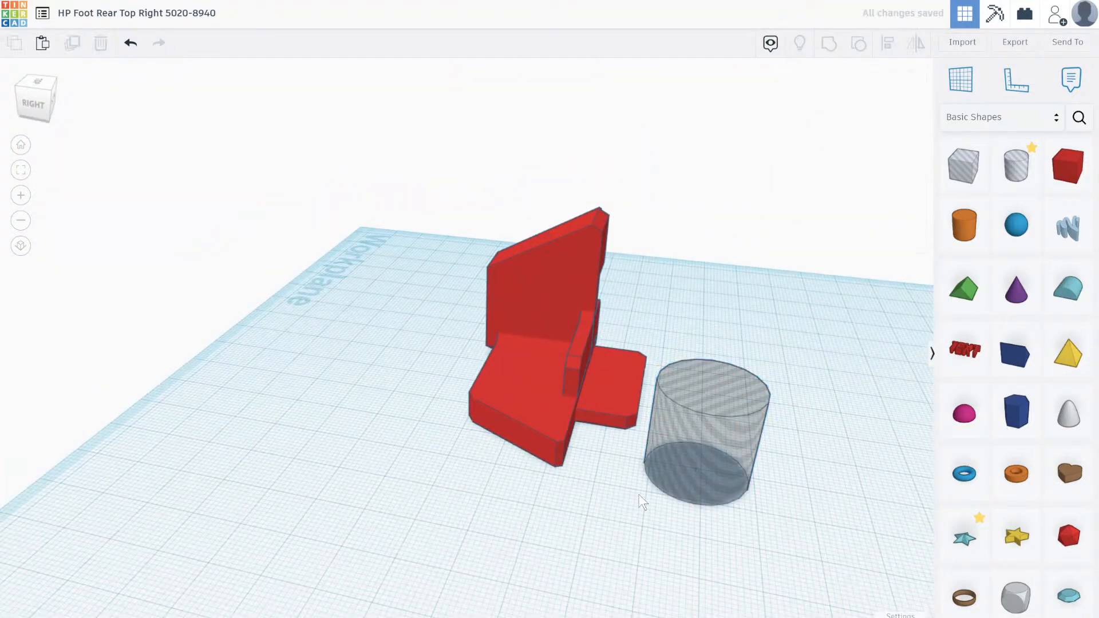
# Resize the cylinder hole beside the foot to 8 by 8 mm and reduce its height.
pyautogui.click(666, 464)
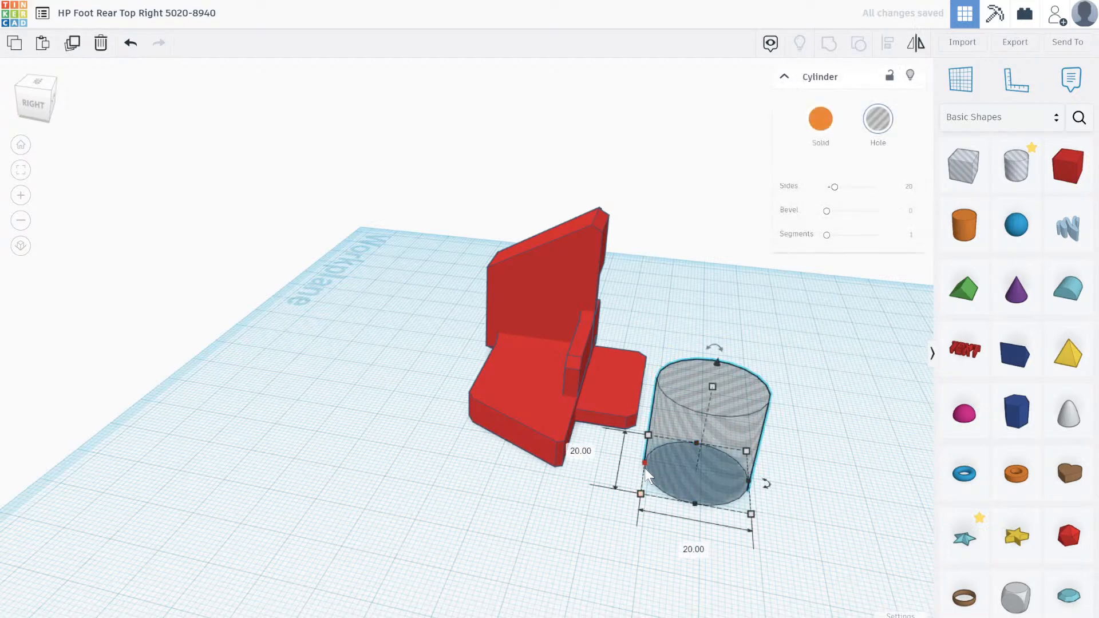
pyautogui.moveTo(641, 494)
pyautogui.write('8')
pyautogui.press('Tab')
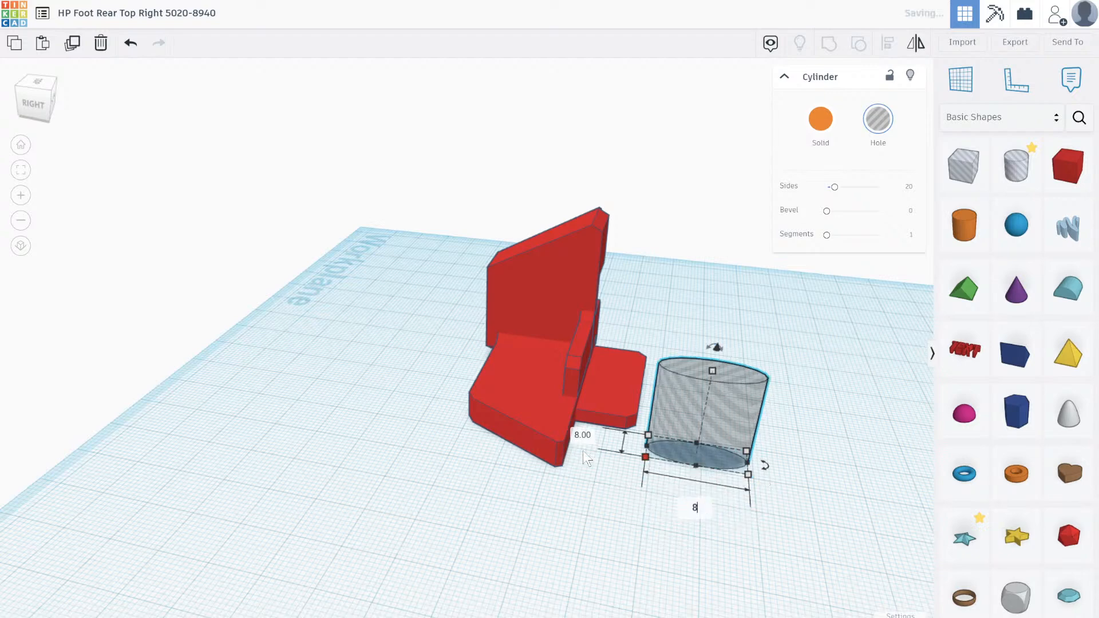
pyautogui.write('8')
pyautogui.press('Tab')
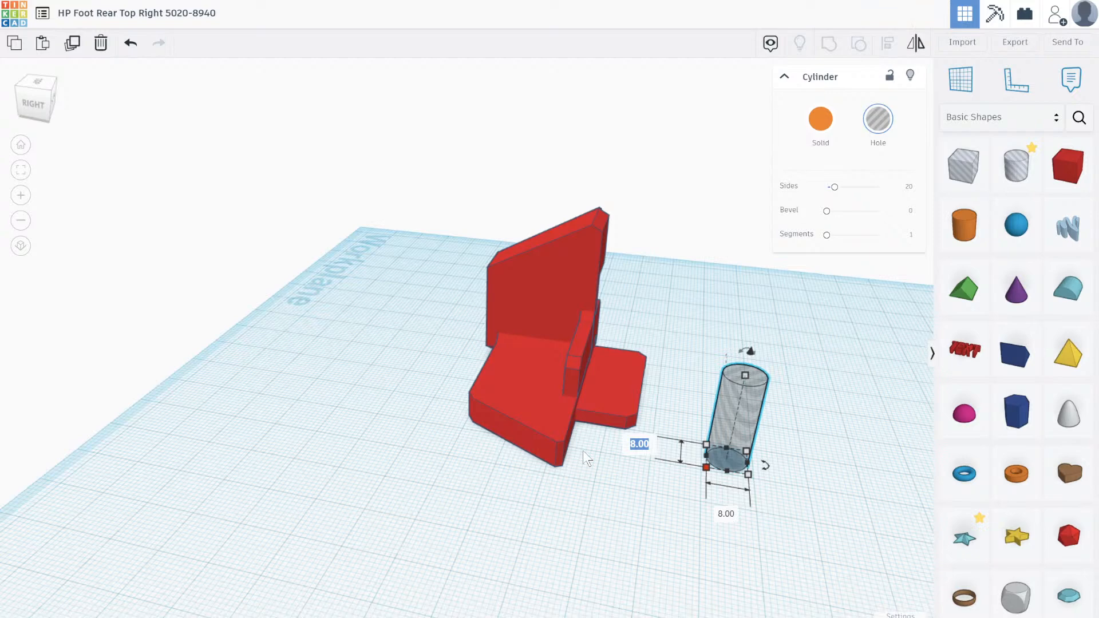
pyautogui.moveTo(744, 374); pyautogui.dragTo(733, 434)
# Move the 8 mm cylinder hole sideways into the thick base plate, checking its position from the underside.
pyautogui.moveTo(704, 521); pyautogui.dragTo(515, 503, button='right')
pyautogui.press('Left')
pyautogui.press('Left')
pyautogui.press('Left')
pyautogui.press('Left')
pyautogui.press('Left')
pyautogui.press('Left')
pyautogui.press('Left')
pyautogui.press('Left')
pyautogui.press('Left')
pyautogui.press('Left')
pyautogui.press('Left')
pyautogui.press('Left')
pyautogui.press('Left')
pyautogui.press('Left')
pyautogui.press('Left')
pyautogui.press('Left')
pyautogui.press('Left')
pyautogui.press('Left')
pyautogui.press('Left')
pyautogui.press('Left')
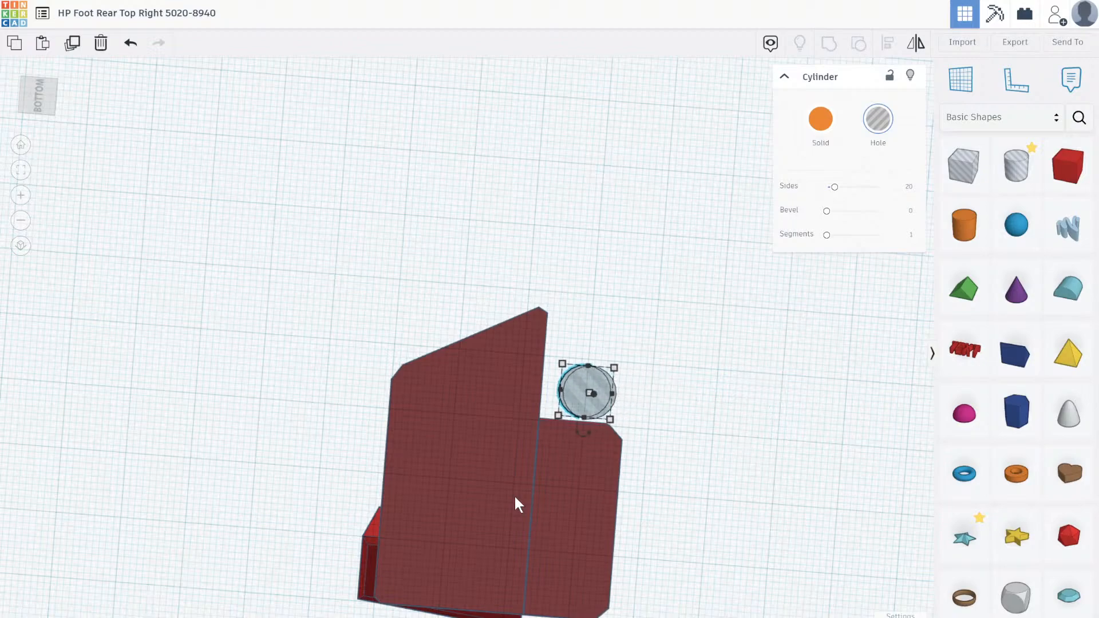
pyautogui.press('Right')
pyautogui.press('Right')
pyautogui.press('Right')
pyautogui.press('Right')
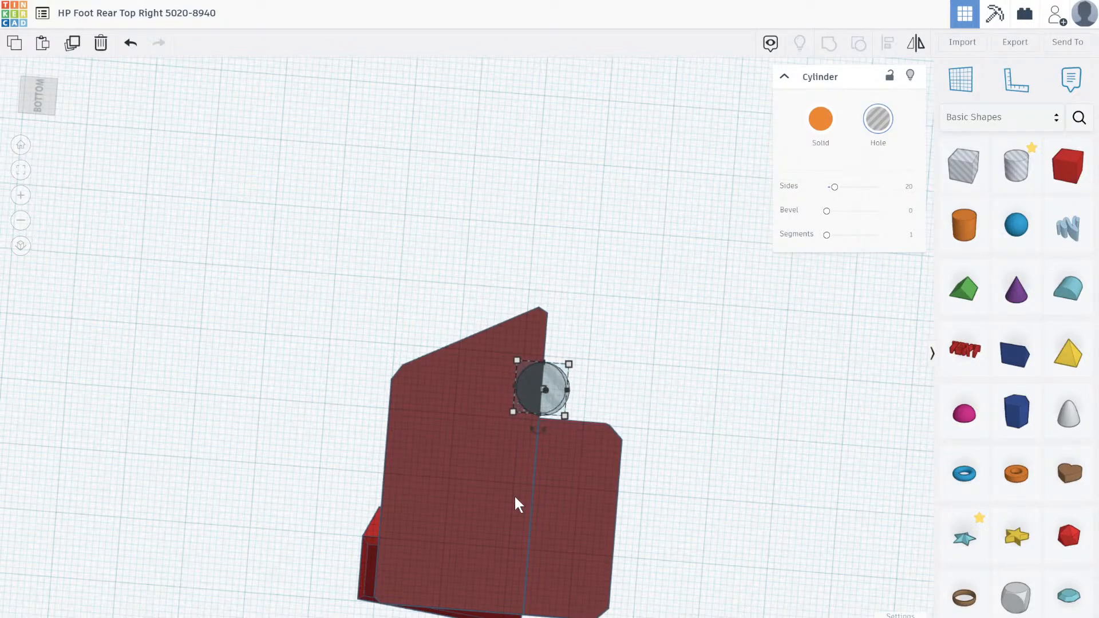
pyautogui.scroll(2, 593, 365)
pyautogui.moveTo(610, 370); pyautogui.dragTo(604, 446, button='right')
pyautogui.press('Left')
pyautogui.press('Left')
pyautogui.press('Left')
pyautogui.press('Left')
pyautogui.press('Left')
pyautogui.press('Left')
pyautogui.press('Left')
pyautogui.press('Left')
pyautogui.press('Left')
pyautogui.press('Left')
pyautogui.press('Left')
pyautogui.press('Left')
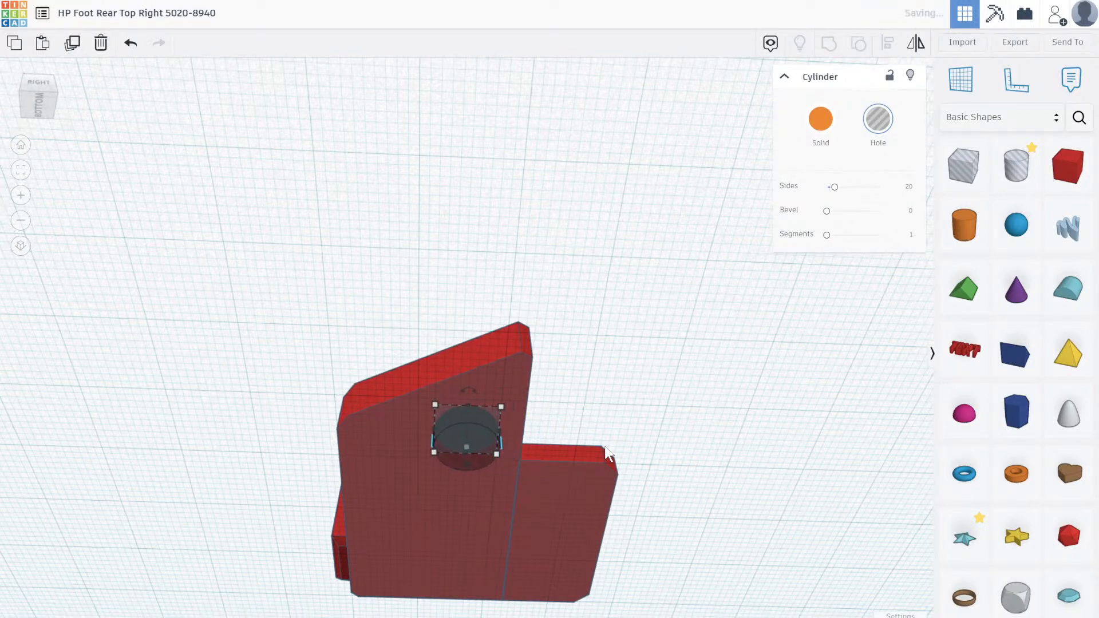
# Position the 8 mm cylinder hole along the thick base plate, inset from the edge beneath the upright block.
pyautogui.press('Down')
pyautogui.press('Down')
pyautogui.press('Down')
pyautogui.press('Down')
pyautogui.press('Down')
pyautogui.press('Down')
pyautogui.press('Down')
pyautogui.press('Down')
pyautogui.press('Down')
pyautogui.press('Down')
pyautogui.press('Down')
pyautogui.press('Down')
pyautogui.press('Down')
pyautogui.press('Down')
pyautogui.press('Down')
pyautogui.press('Down')
pyautogui.press('Down')
pyautogui.press('Down')
pyautogui.press('Down')
pyautogui.press('Down')
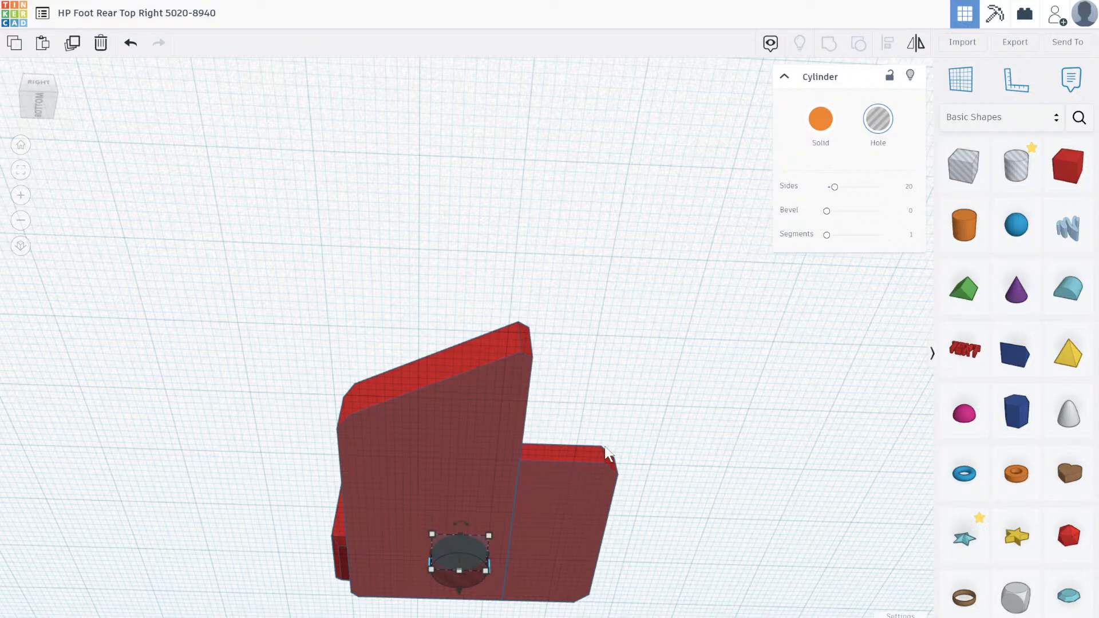
pyautogui.moveTo(585, 347); pyautogui.dragTo(584, 232, button='right')
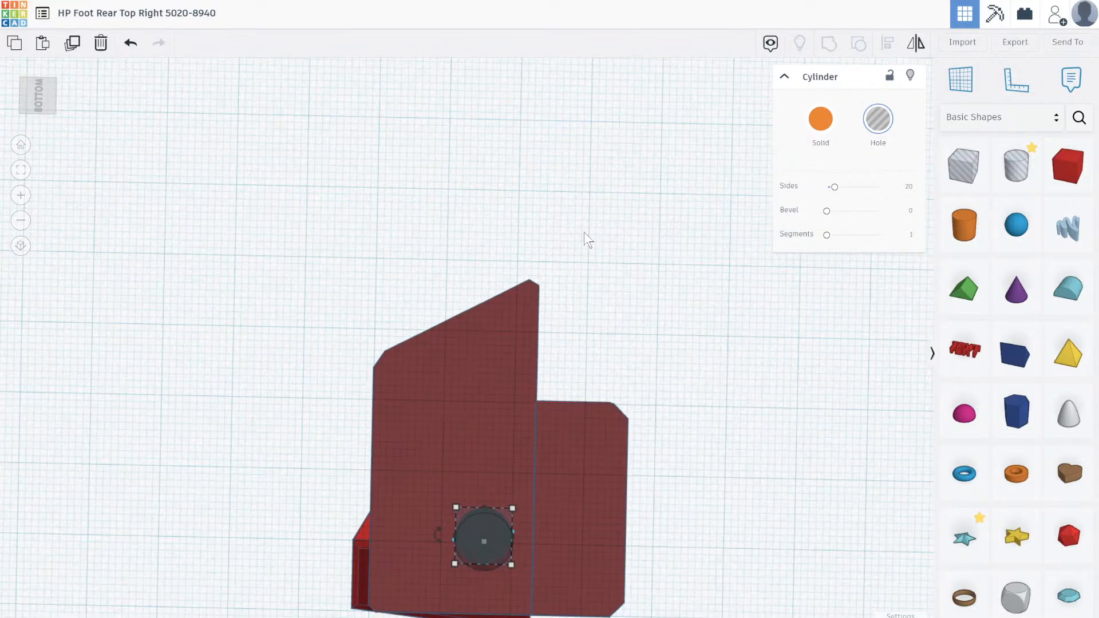
pyautogui.scroll(-2, 584, 232)
pyautogui.scroll(3, 510, 557)
pyautogui.press('Down')
pyautogui.press('Down')
pyautogui.press('Down')
pyautogui.press('Down')
pyautogui.press('Down')
pyautogui.press('Down')
pyautogui.press('Down')
pyautogui.press('Down')
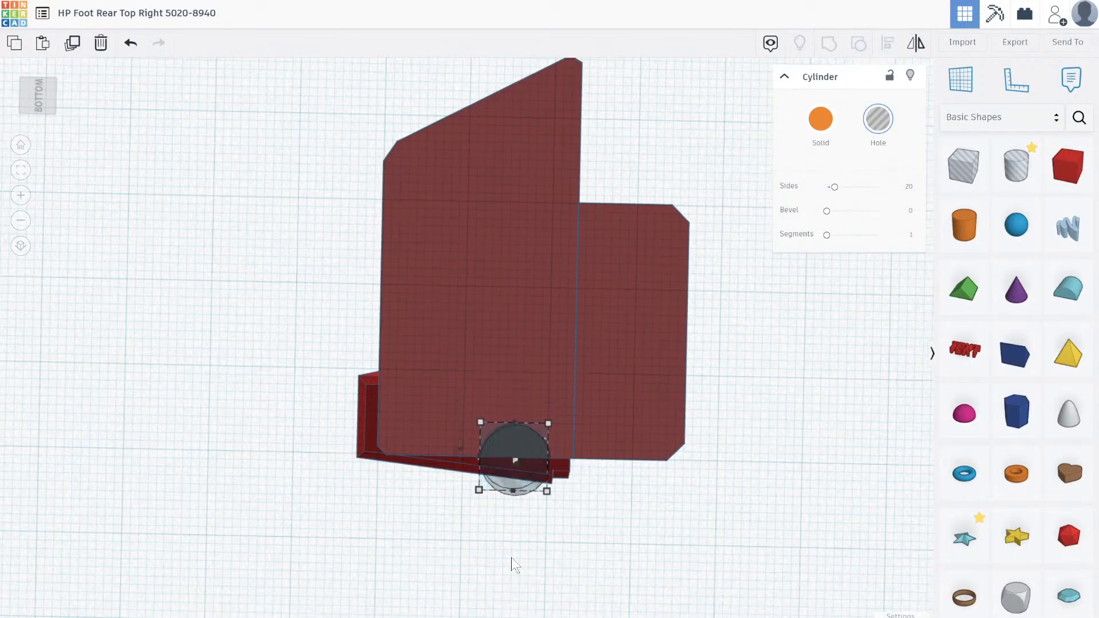
pyautogui.press('Up')
pyautogui.press('Up')
pyautogui.press('Up')
pyautogui.press('Up')
pyautogui.press('Up')
pyautogui.press('Up')
pyautogui.press('Up')
pyautogui.press('Up')
pyautogui.press('Up')
pyautogui.press('Up')
pyautogui.press('Up')
pyautogui.press('Up')
# Adjust the 8 mm cylinder hole's elevation so its base sits 1 mm below the workplane.
pyautogui.moveTo(755, 571); pyautogui.dragTo(521, 382, button='right')
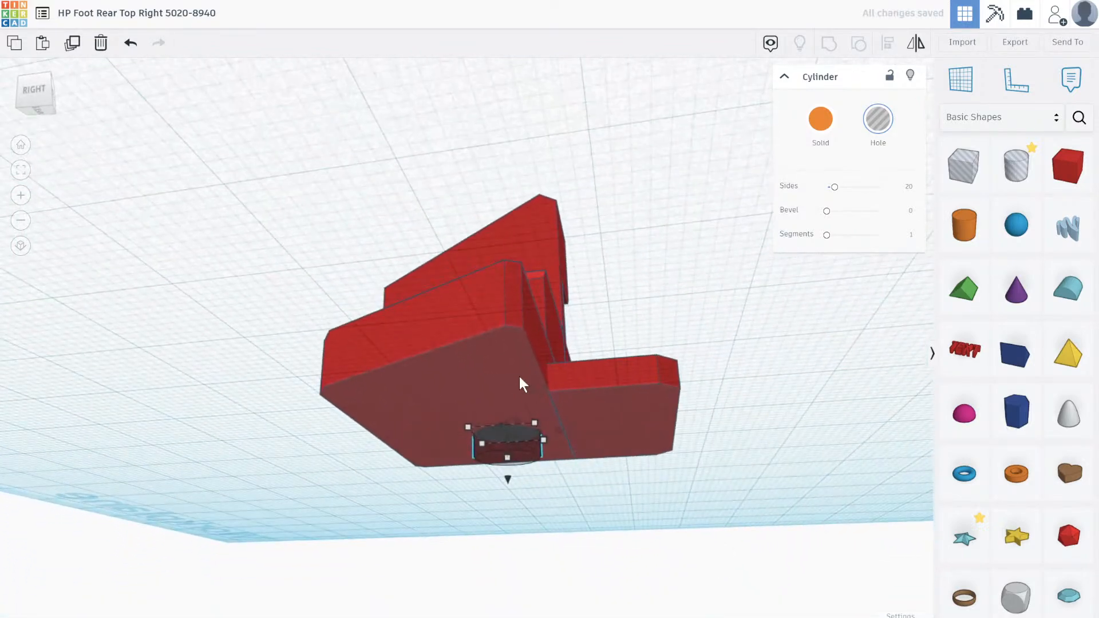
pyautogui.moveTo(507, 482); pyautogui.dragTo(508, 465)
pyautogui.moveTo(378, 525); pyautogui.dragTo(274, 495, button='right')
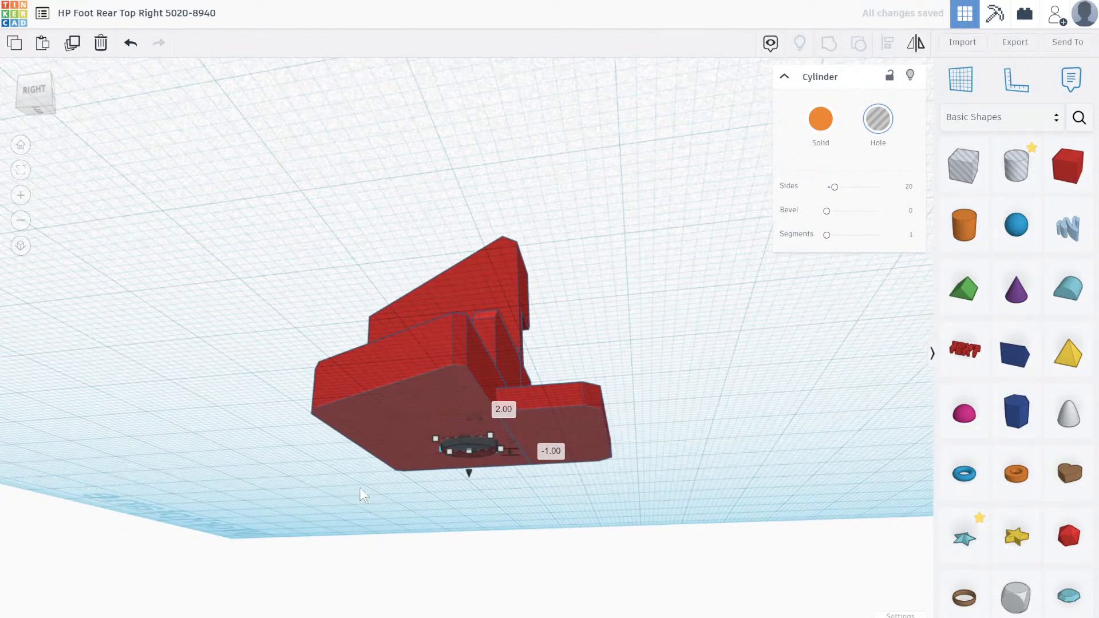
pyautogui.moveTo(480, 507); pyautogui.dragTo(490, 425, button='right')
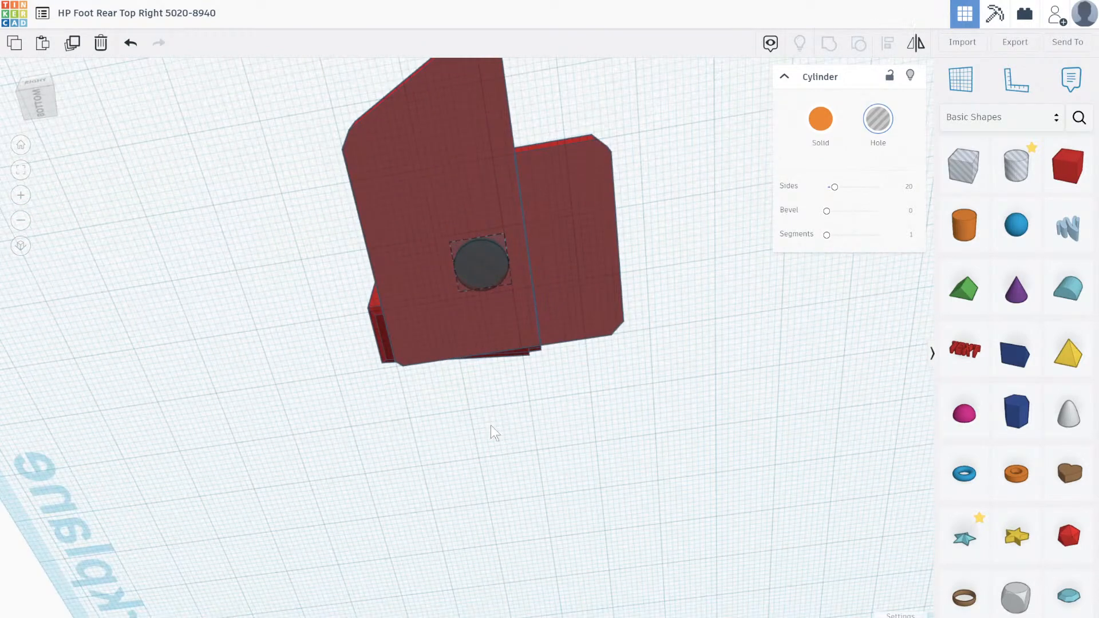
pyautogui.moveTo(491, 425); pyautogui.dragTo(500, 426, button='right')
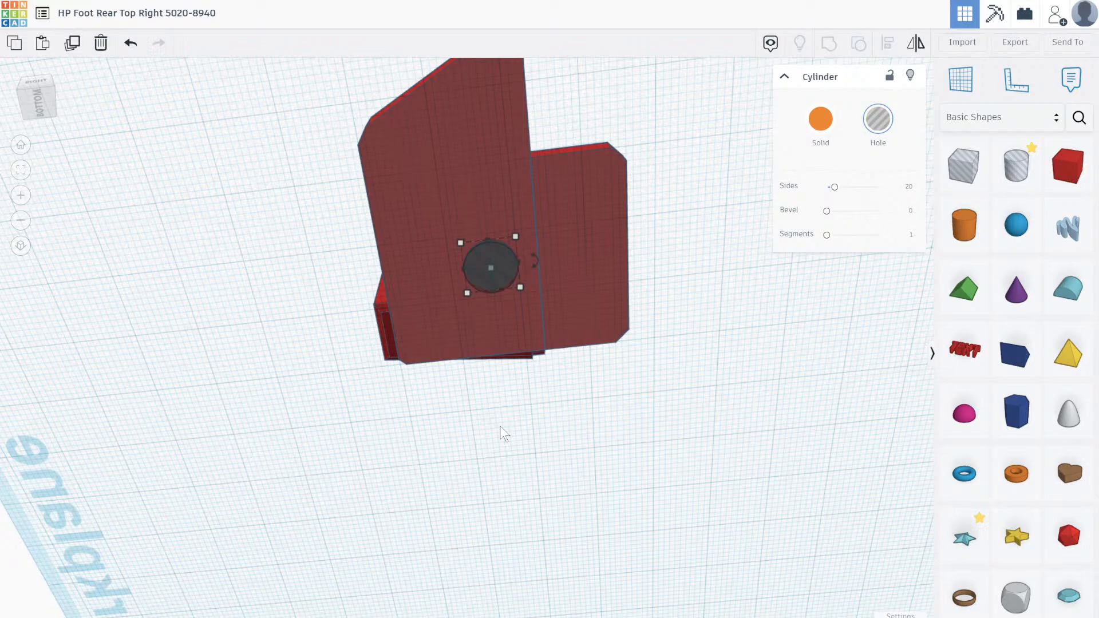
# Add a 4 by 4 mm cylinder hole beside the foot and sink it 1 mm below the workplane.
pyautogui.moveTo(1017, 166); pyautogui.dragTo(502, 471)
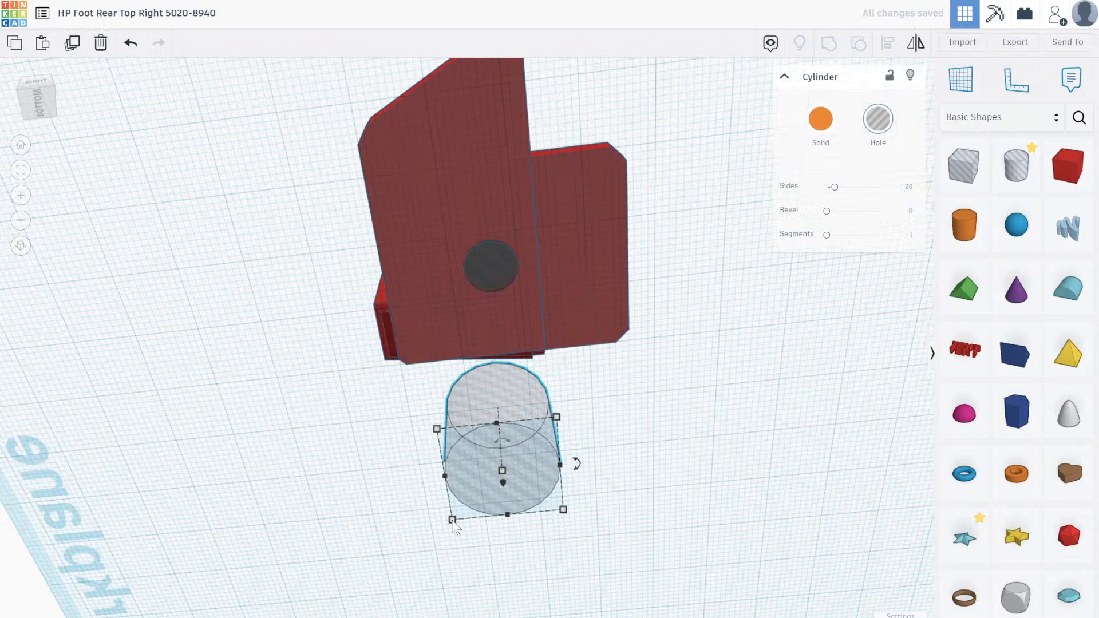
pyautogui.moveTo(453, 519)
pyautogui.write('4')
pyautogui.press('Return')
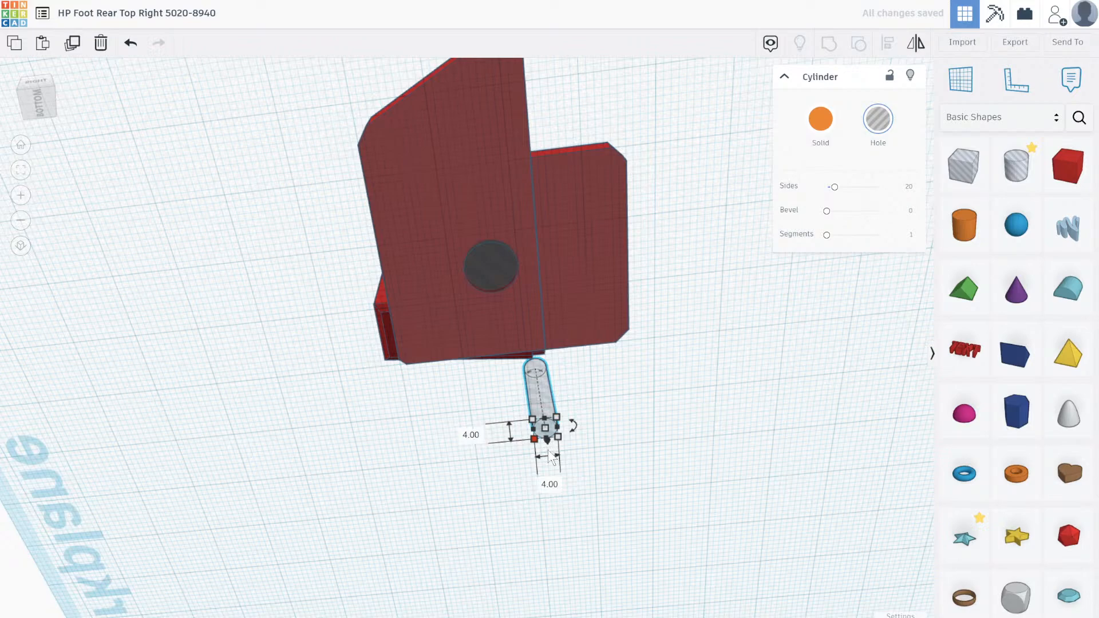
pyautogui.moveTo(547, 442); pyautogui.dragTo(547, 445)
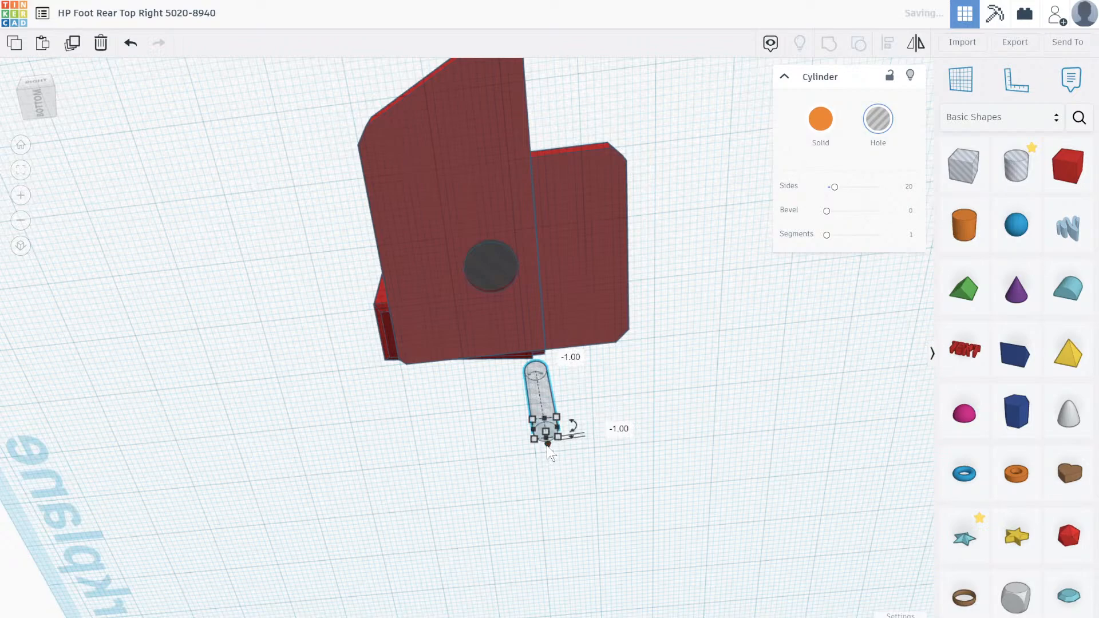
# Centre the 4 mm cylinder hole on the thick base plate's edge beneath the upright block.
pyautogui.press('Left')
pyautogui.press('Left')
pyautogui.press('Left')
pyautogui.press('Left')
pyautogui.press('Left')
pyautogui.press('Left')
pyautogui.press('Left')
pyautogui.press('Left')
pyautogui.press('Left')
pyautogui.press('Left')
pyautogui.press('Up')
pyautogui.press('Up')
pyautogui.press('Up')
pyautogui.press('Up')
pyautogui.press('Up')
pyautogui.press('Up')
pyautogui.press('Up')
pyautogui.press('Up')
pyautogui.press('Up')
pyautogui.press('Up')
pyautogui.press('Up')
pyautogui.press('Up')
pyautogui.press('Up')
pyautogui.press('Up')
pyautogui.moveTo(614, 396); pyautogui.dragTo(504, 404, button='right')
pyautogui.moveTo(504, 404); pyautogui.dragTo(504, 449, button='middle')
pyautogui.scroll(4, 503, 449)
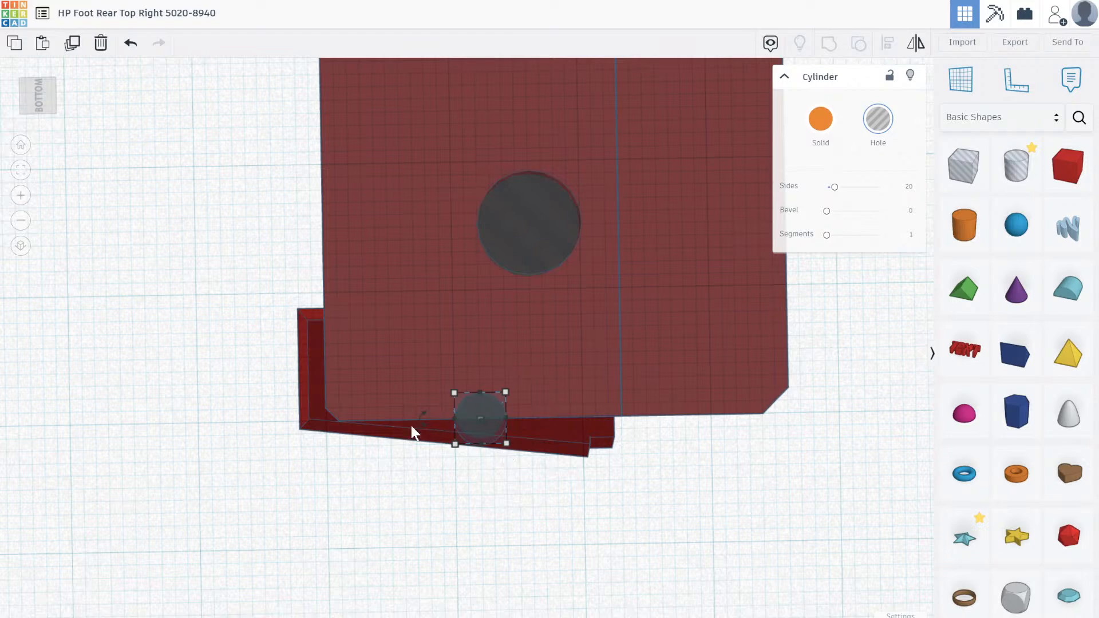
pyautogui.scroll(-3, 446, 409)
pyautogui.moveTo(446, 410); pyautogui.dragTo(358, 471, button='middle')
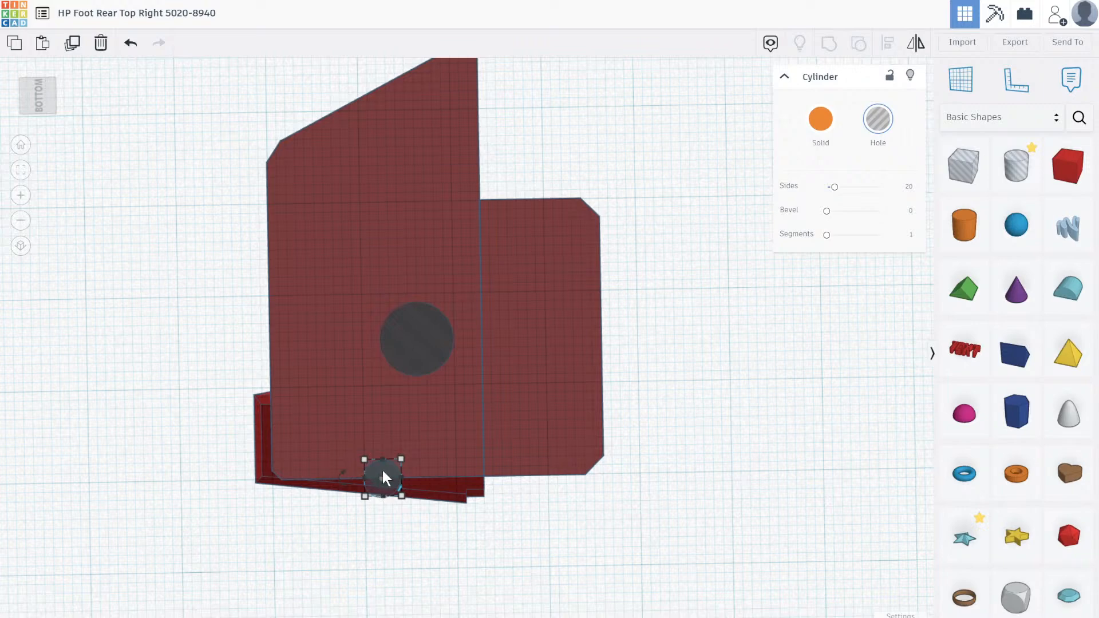
# Move the 4 mm cylinder hole 30 mm along the thick base plate and shift it across toward the plate's outer side.
pyautogui.moveTo(382, 465); pyautogui.dragTo(481, 189)
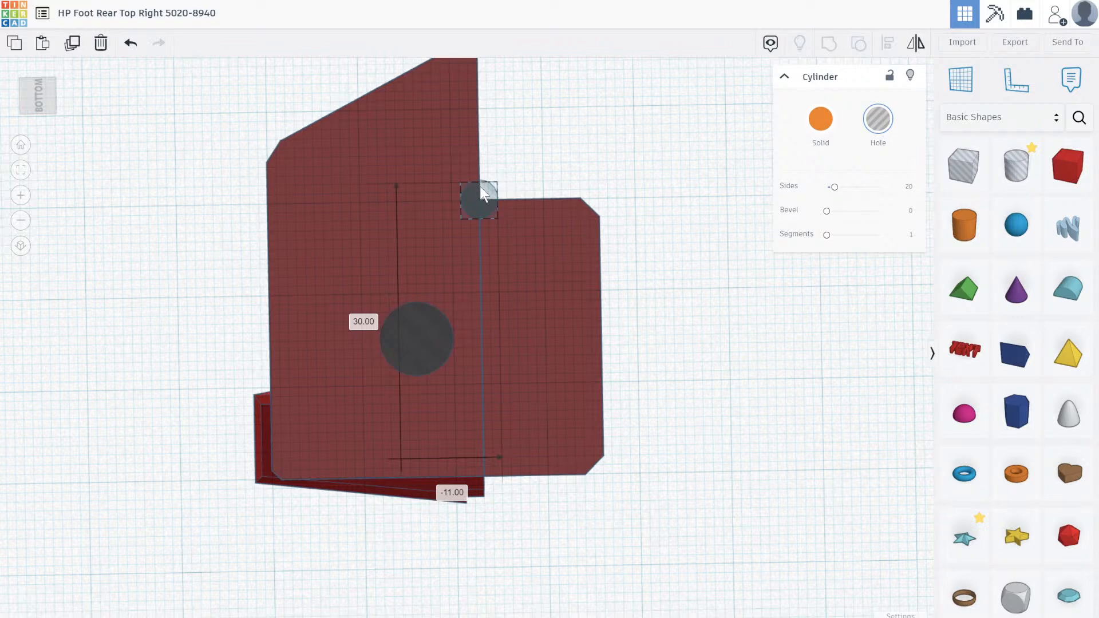
pyautogui.moveTo(481, 187); pyautogui.dragTo(481, 187)
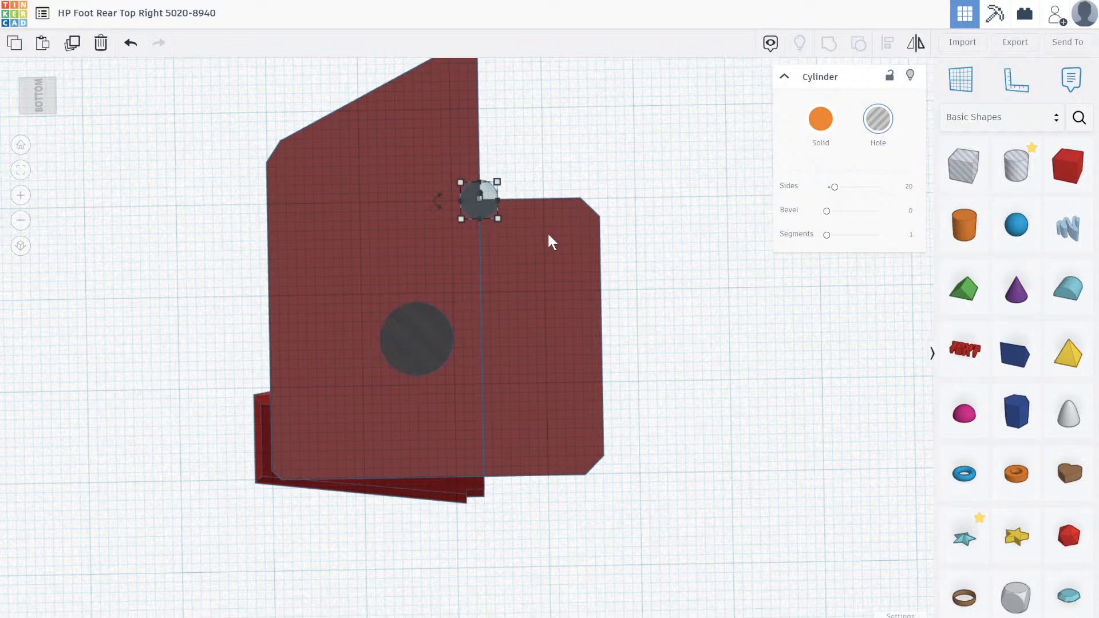
pyautogui.press('Left')
pyautogui.press('Left')
pyautogui.press('Left')
pyautogui.press('Left')
pyautogui.press('Left')
pyautogui.press('Left')
pyautogui.press('Left')
pyautogui.press('Left')
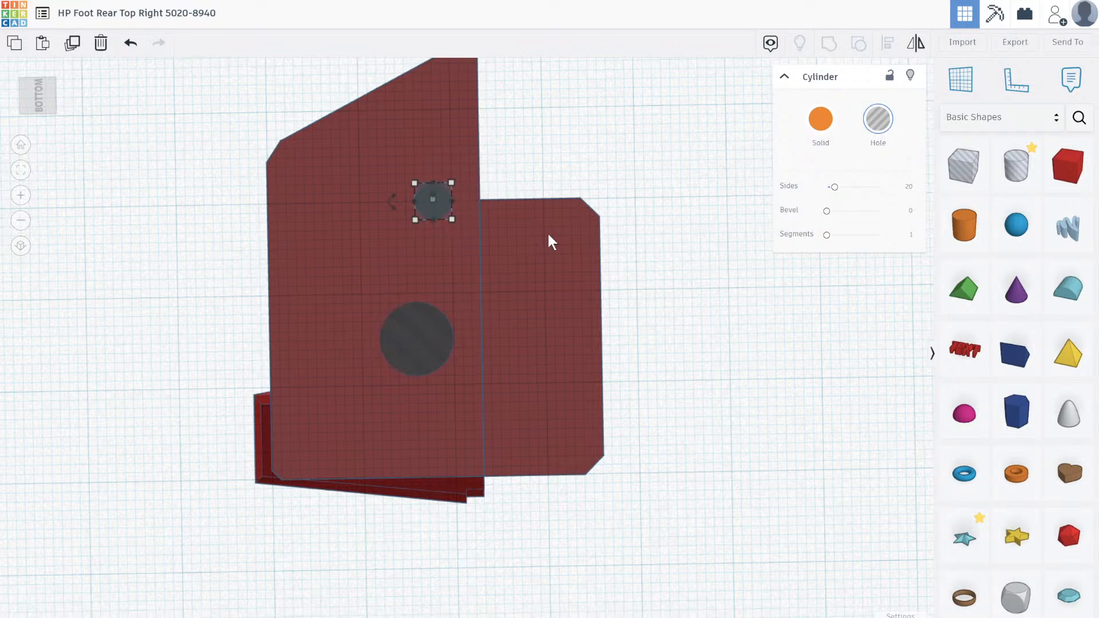
pyautogui.press('Left')
pyautogui.press('Left')
pyautogui.press('Left')
pyautogui.press('Left')
pyautogui.press('Left')
pyautogui.press('Left')
pyautogui.press('Left')
pyautogui.press('Left')
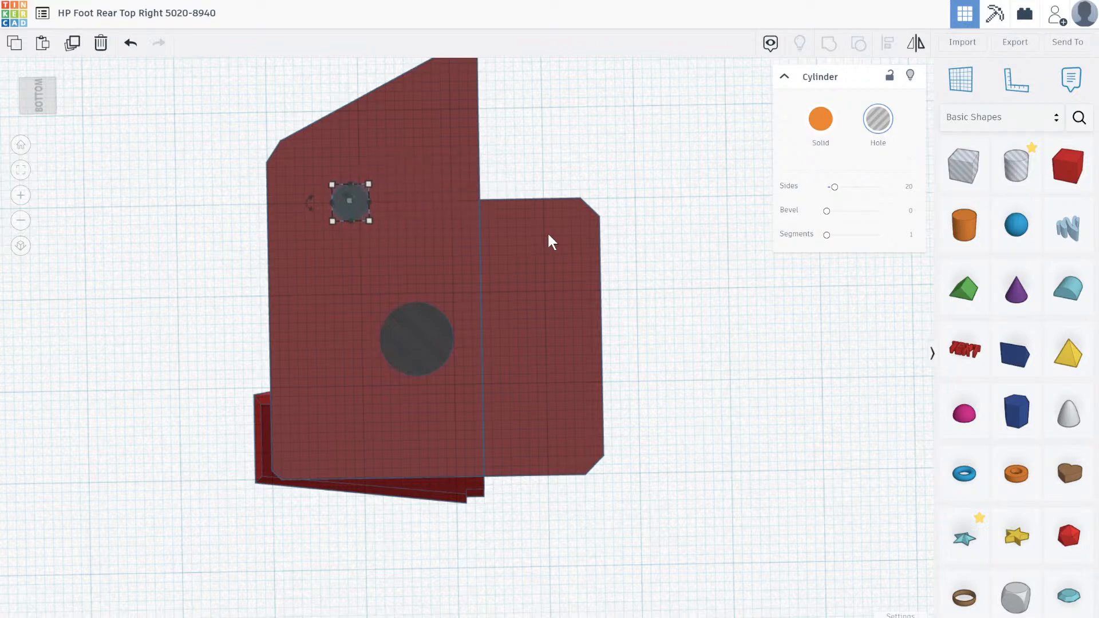
# Shorten the 4 mm cylinder hole to about the thick plate's top surface and group all shapes to cut both holes.
pyautogui.moveTo(563, 103); pyautogui.dragTo(572, 174, button='middle')
pyautogui.moveTo(572, 173); pyautogui.dragTo(711, 405, button='right')
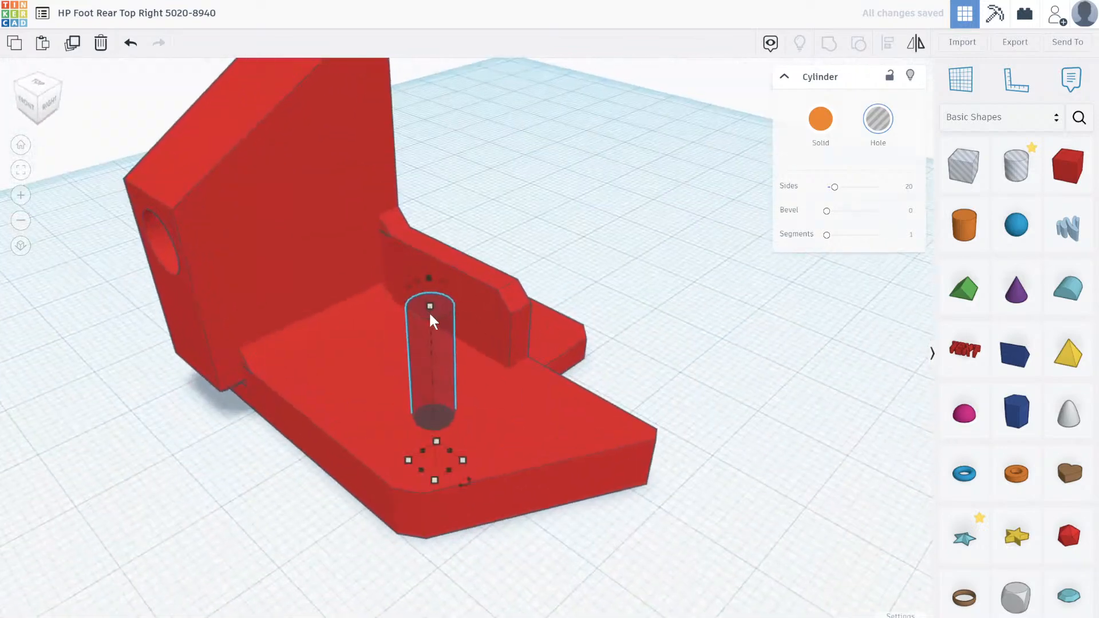
pyautogui.moveTo(430, 304); pyautogui.dragTo(437, 411)
pyautogui.moveTo(770, 364); pyautogui.dragTo(681, 198, button='right')
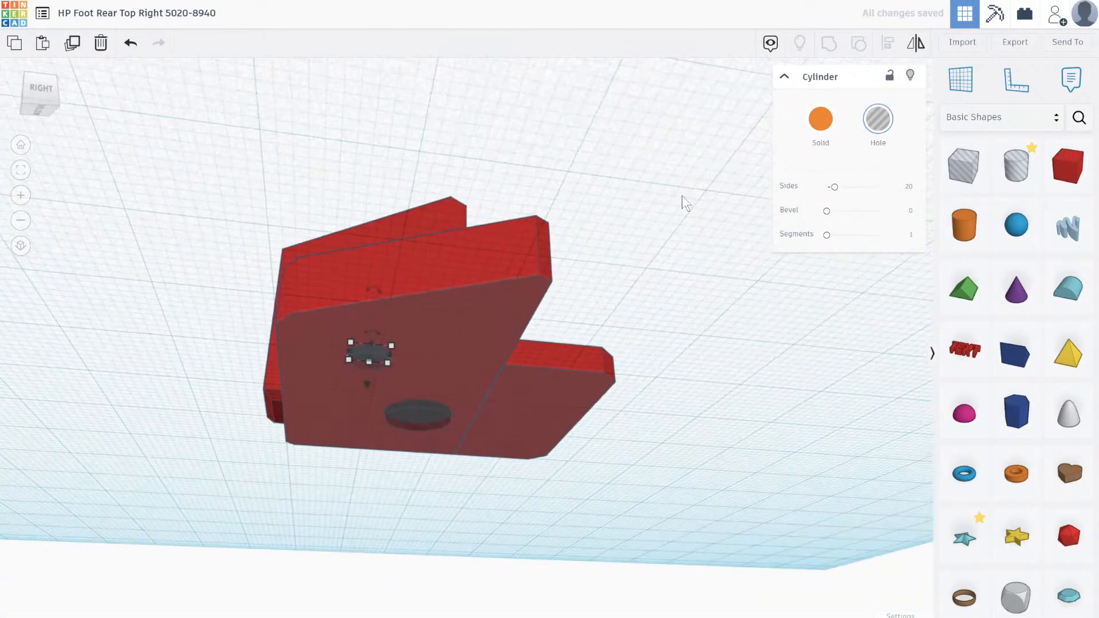
pyautogui.hotkey('ctrl', 'a')
pyautogui.click(829, 43)
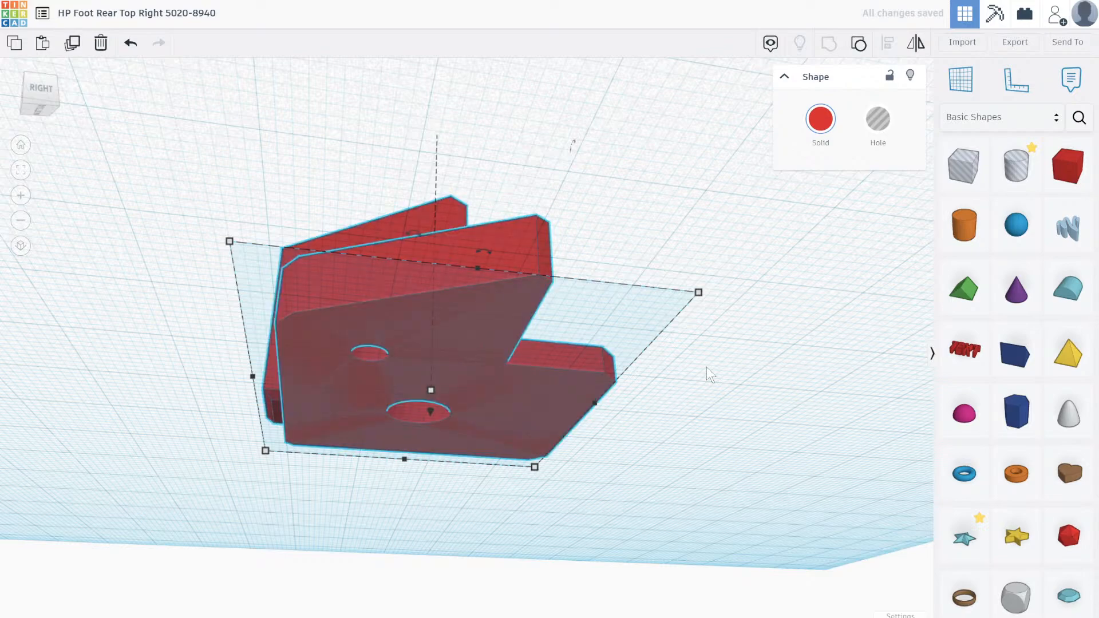
# Examine the grouped foot from above, behind and the side, including the new plate hole and the screw hole recess.
pyautogui.moveTo(706, 366); pyautogui.dragTo(745, 424, button='right')
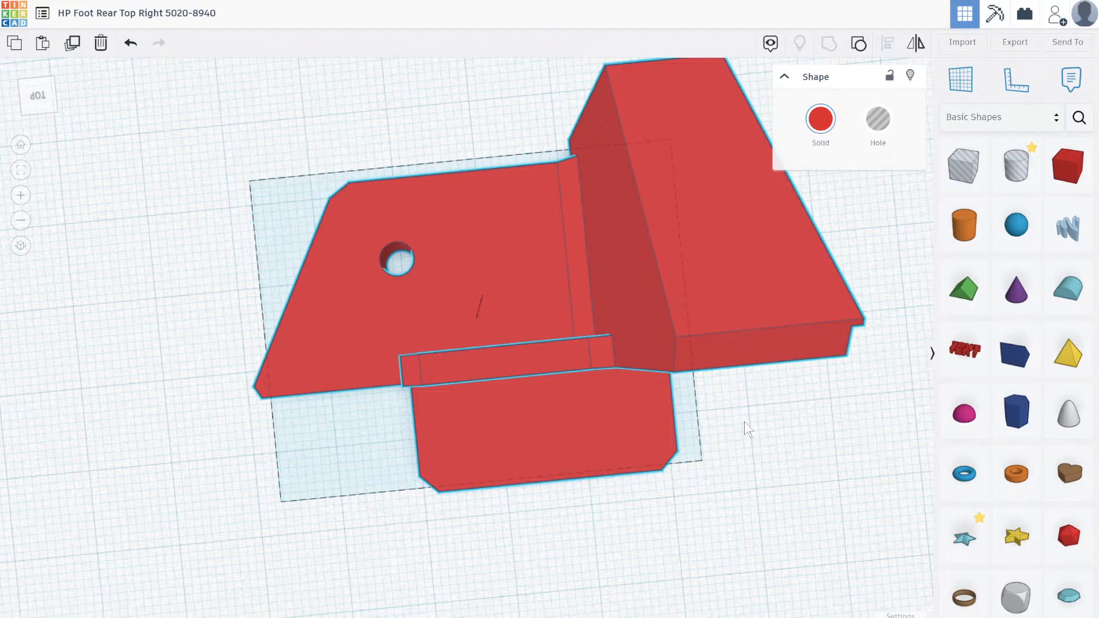
pyautogui.moveTo(744, 422); pyautogui.dragTo(717, 308, button='right')
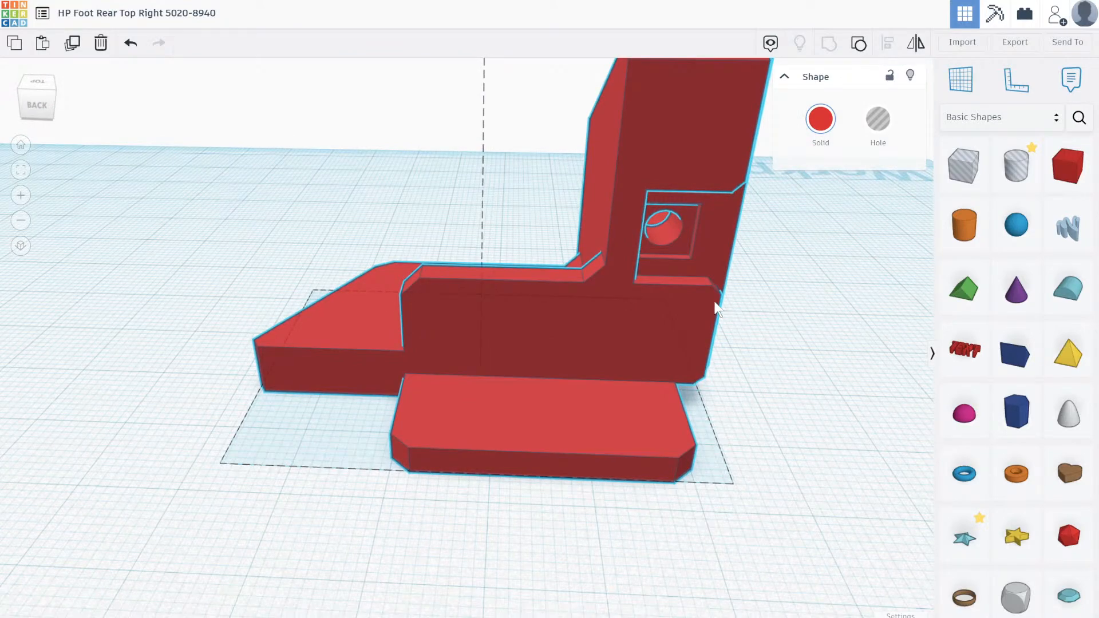
pyautogui.moveTo(717, 307); pyautogui.dragTo(430, 252, button='right')
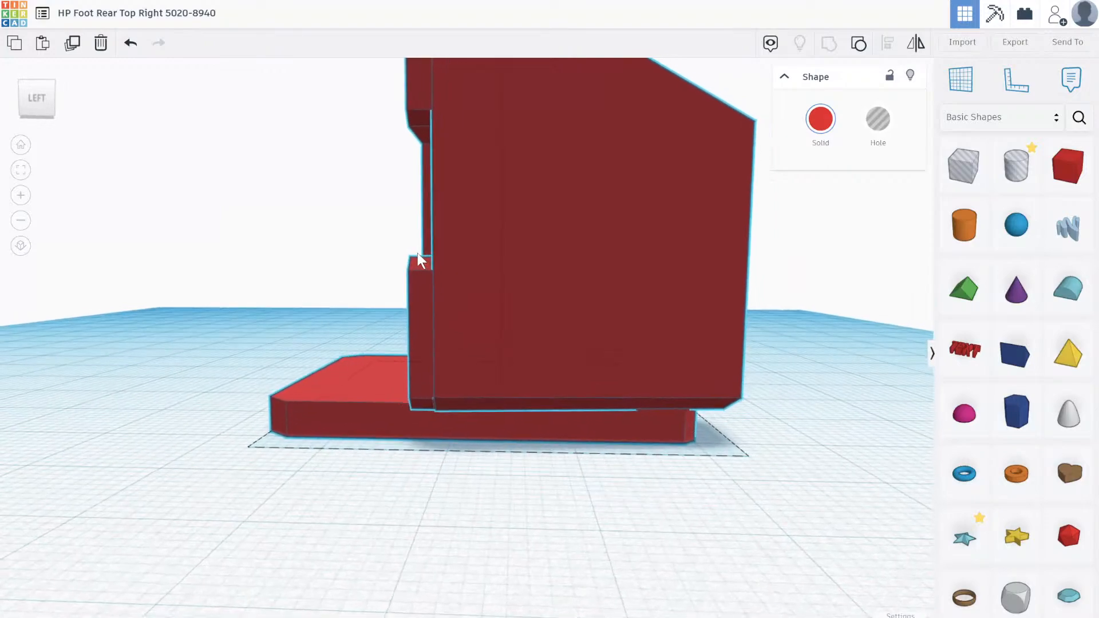
pyautogui.moveTo(390, 351); pyautogui.dragTo(335, 404, button='middle')
pyautogui.moveTo(345, 414); pyautogui.dragTo(211, 420, button='right')
pyautogui.moveTo(447, 410); pyautogui.dragTo(616, 273, button='right')
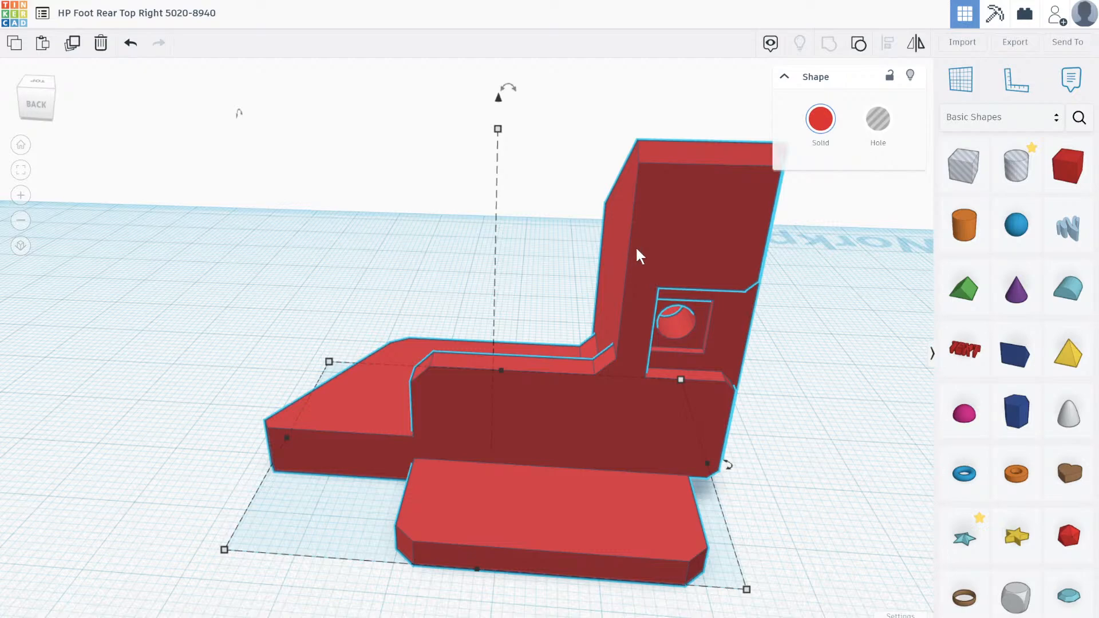
pyautogui.scroll(-3, 567, 257)
pyautogui.click(374, 272)
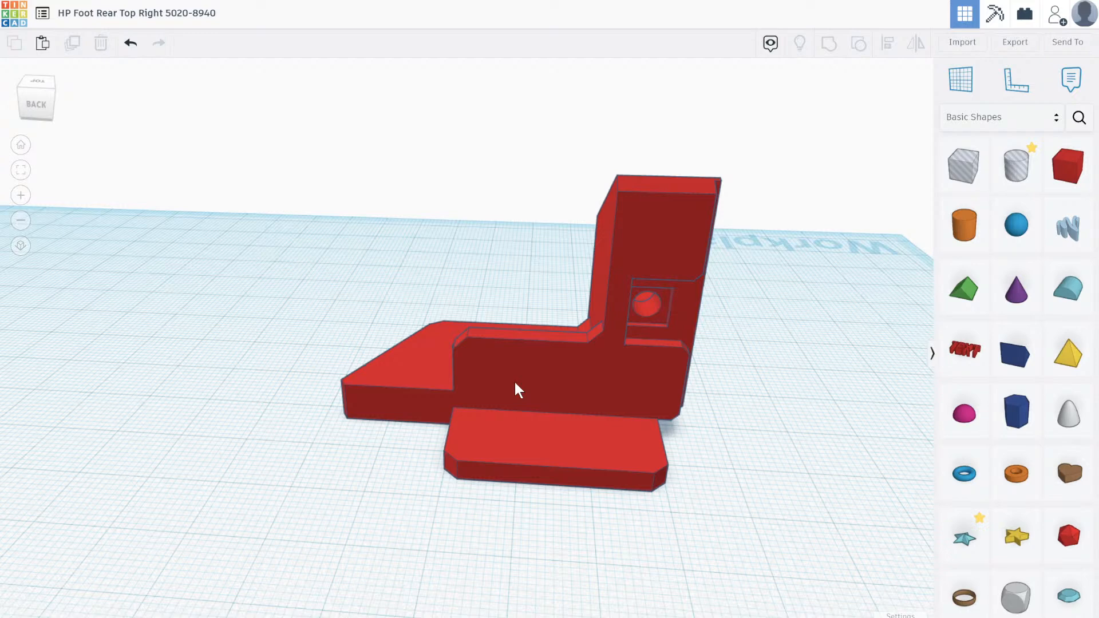
# Copy the finished foot and paste it into a new 3D design.
pyautogui.click(562, 427)
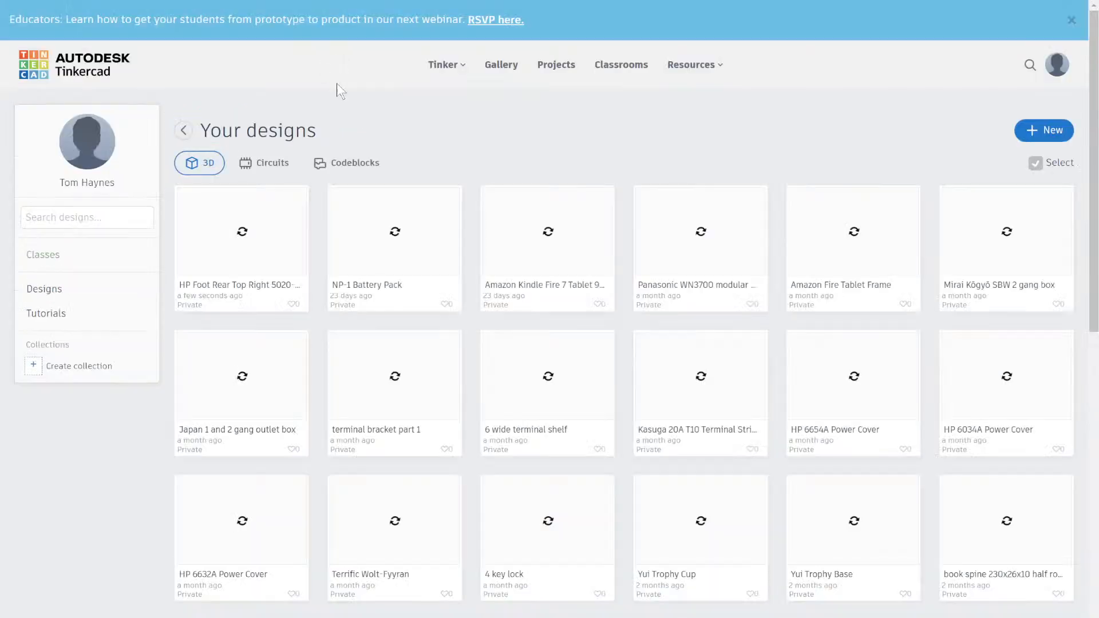
pyautogui.click(1034, 130)
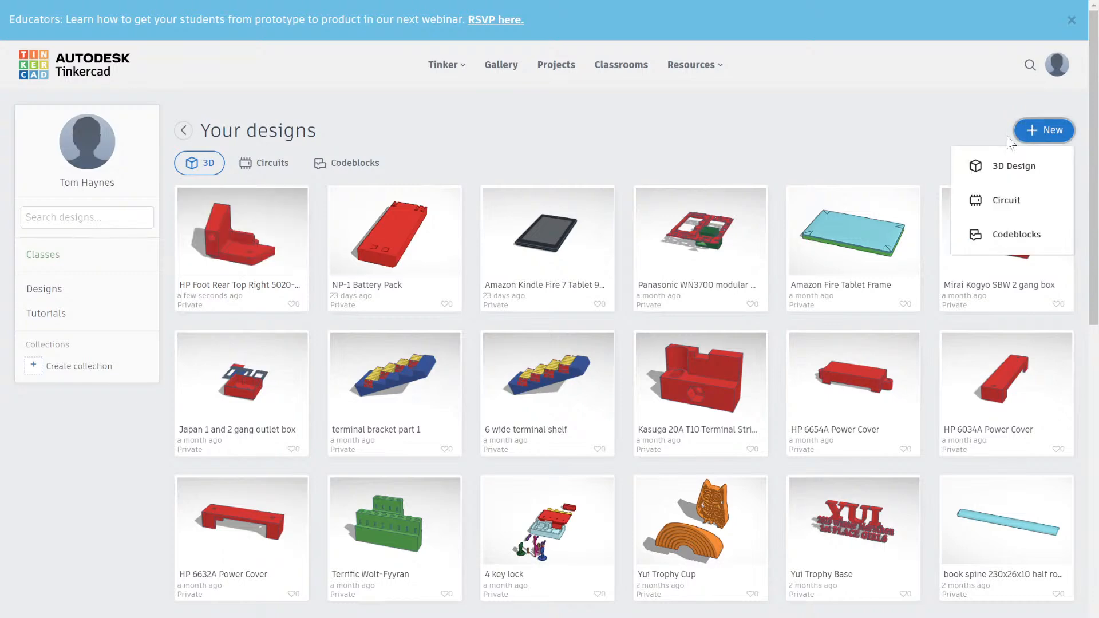
pyautogui.click(1009, 165)
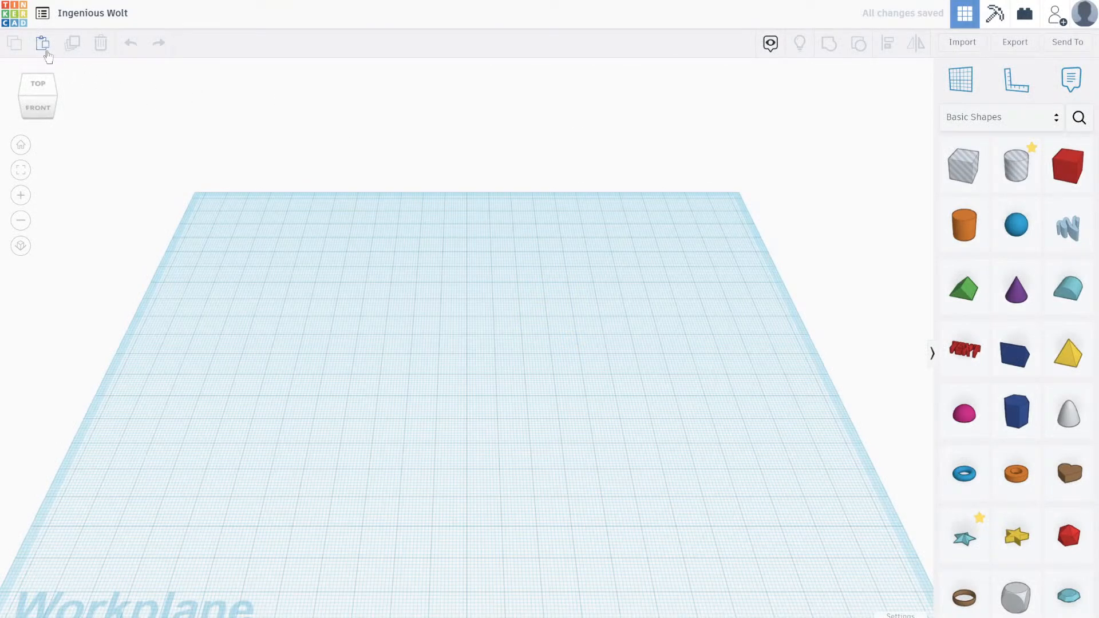
pyautogui.click(98, 16)
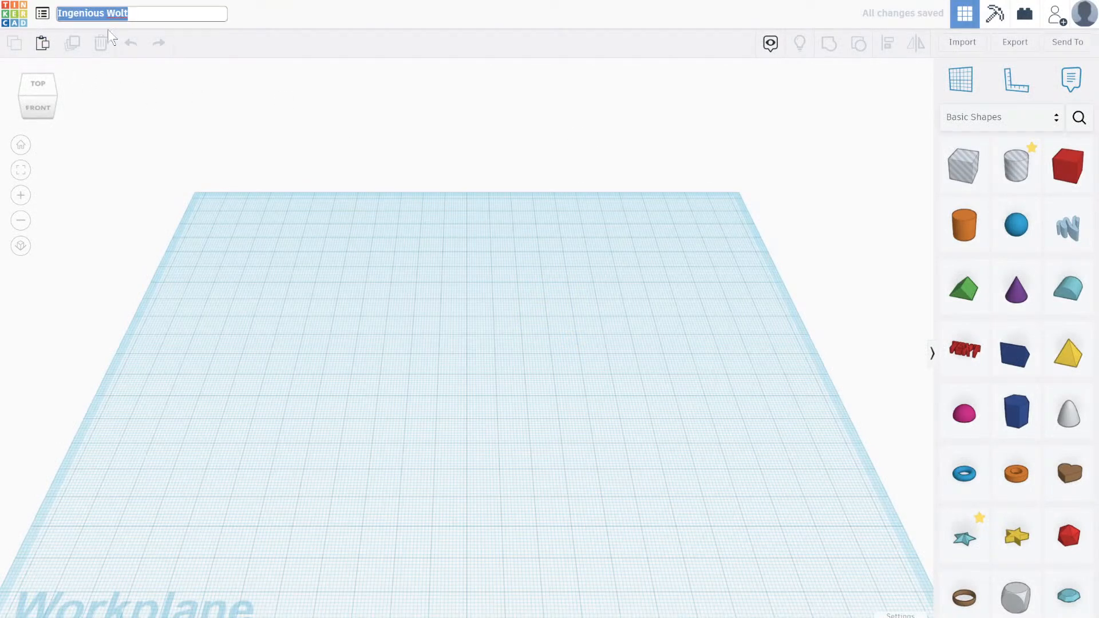
pyautogui.click(513, 404)
pyautogui.hotkey('ctrl', 'v')
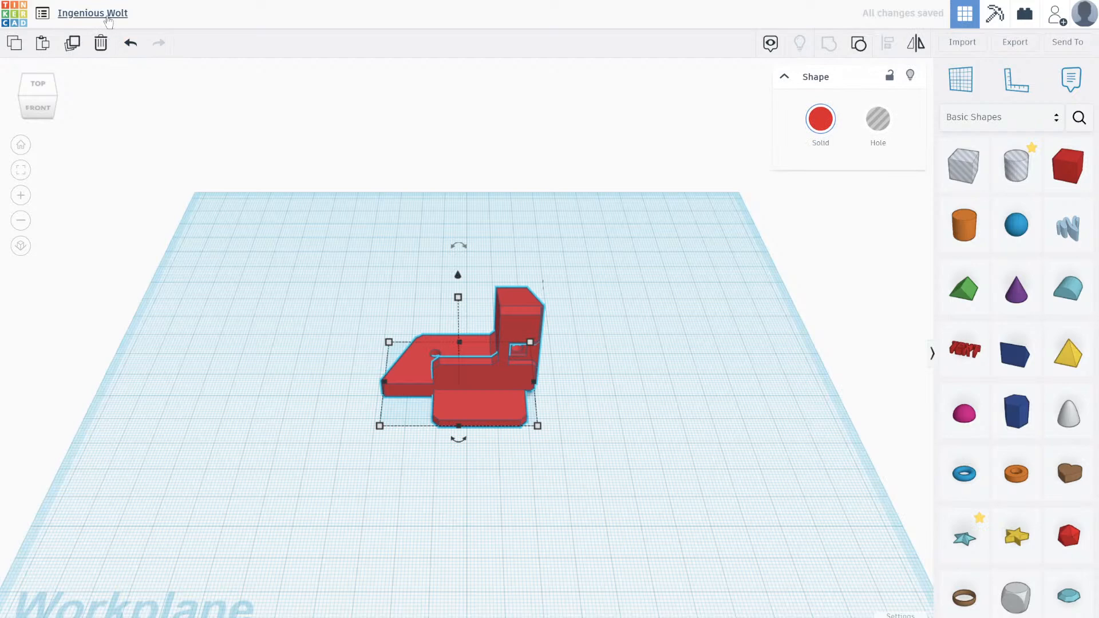
# Give the new design the original's name, "HP Foot Rear Top Right 5020-8940".
pyautogui.click(108, 14)
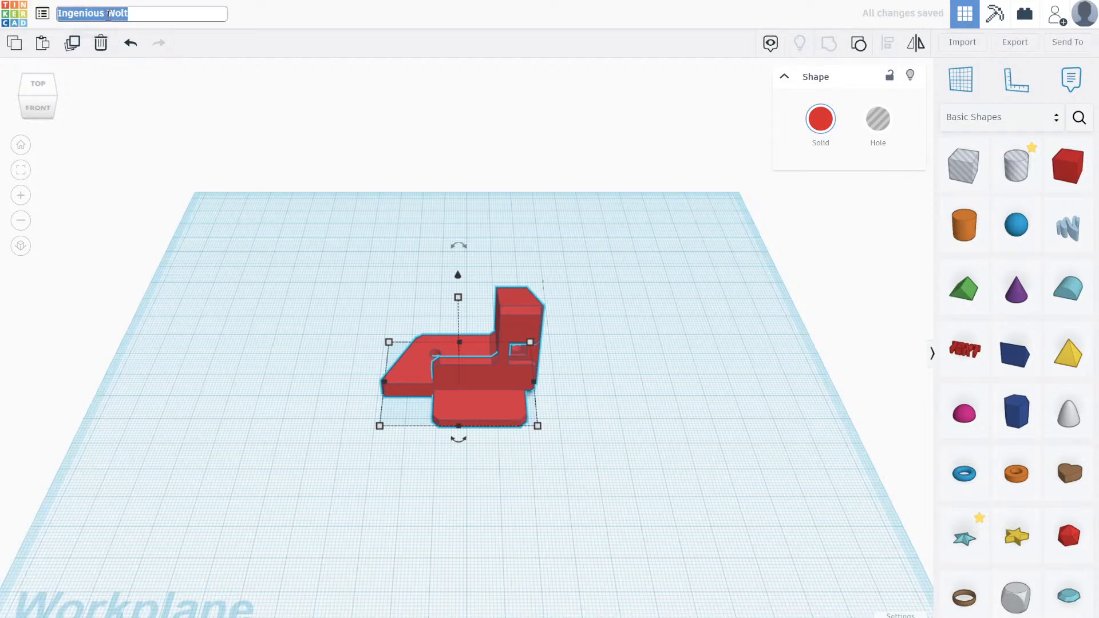
pyautogui.write('HP Foot Rear Top Right 5020-8940')
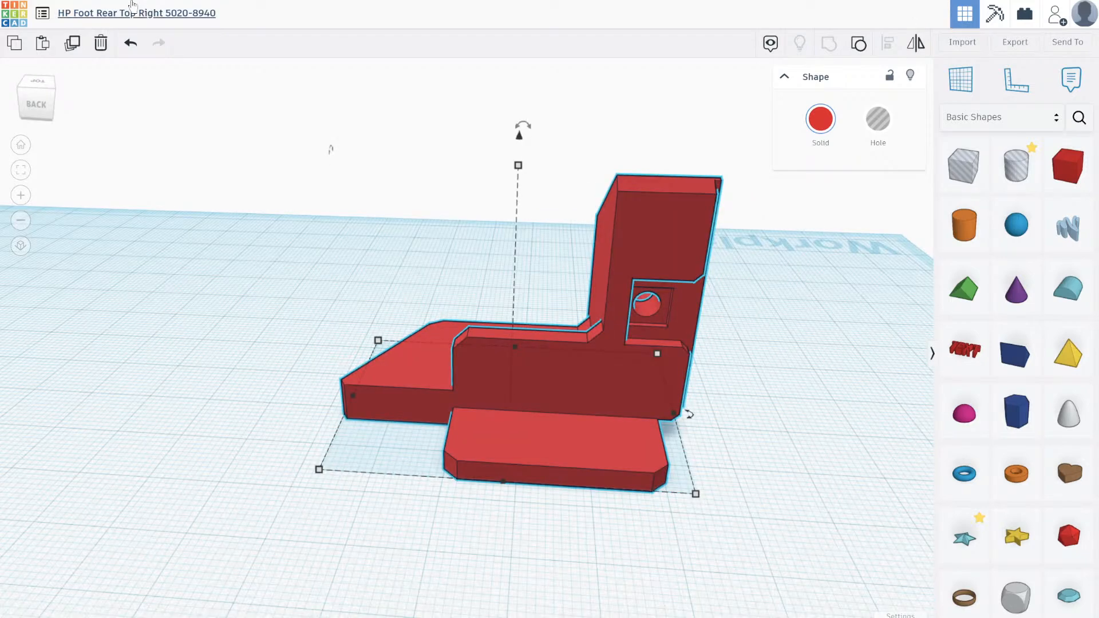
pyautogui.click(132, 13)
pyautogui.hotkey('ctrl', 'c')
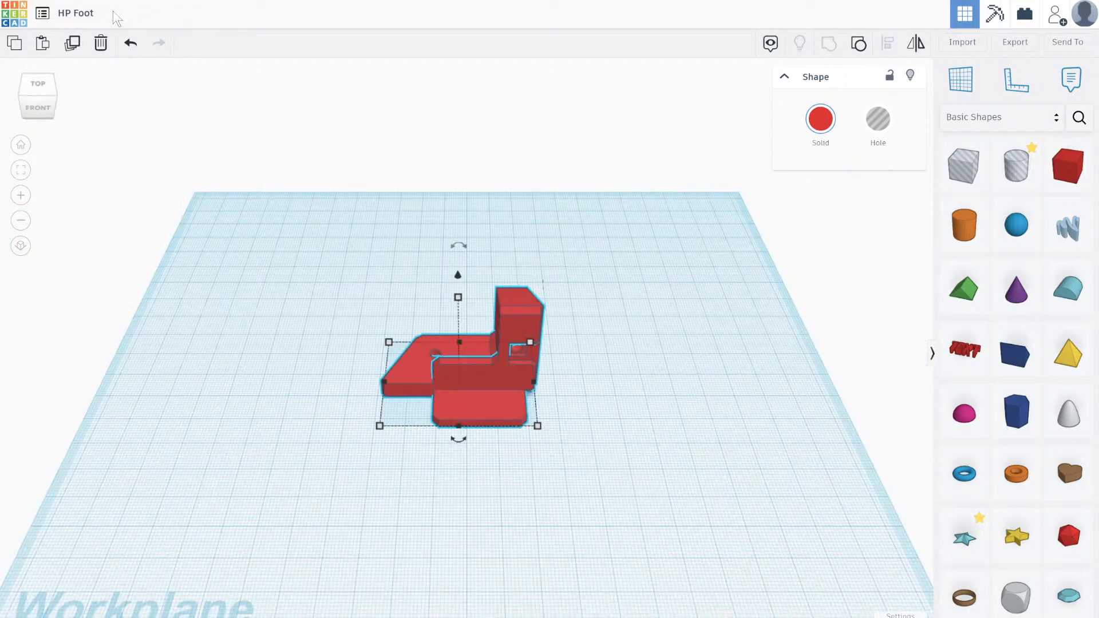
pyautogui.click(103, 18)
pyautogui.hotkey('ctrl', 'v')
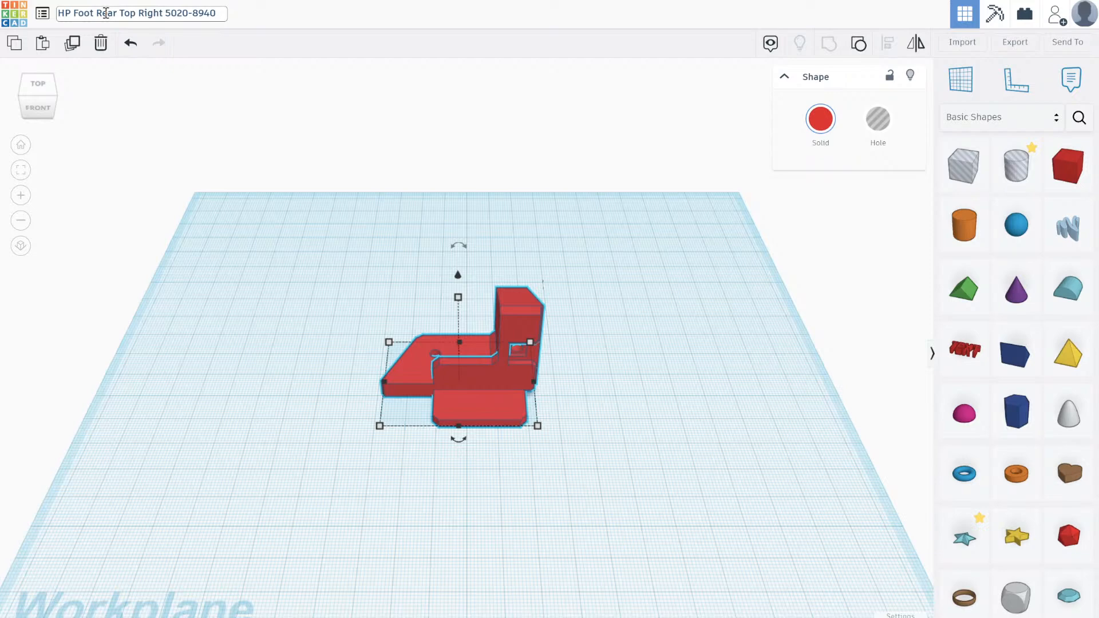
# Edit the copied design name to read "HP Foot Rear Top Left 5020-8938".
pyautogui.press('BackSpace')
pyautogui.press('BackSpace')
pyautogui.write('38')
pyautogui.press('Left')
pyautogui.press('BackSpace')
pyautogui.press('BackSpace')
pyautogui.press('BackSpace')
pyautogui.press('BackSpace')
pyautogui.press('BackSpace')
pyautogui.write('Left')
pyautogui.click(332, 209)
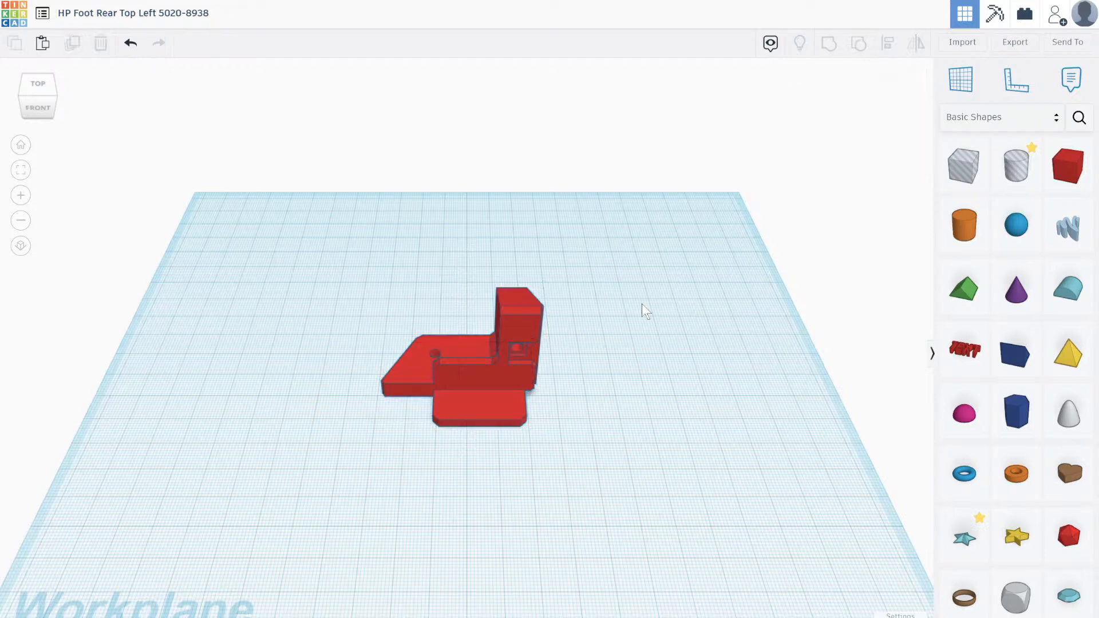
# Mirror the pasted foot left to right to make the opposite-hand version.
pyautogui.click(509, 395)
pyautogui.click(916, 43)
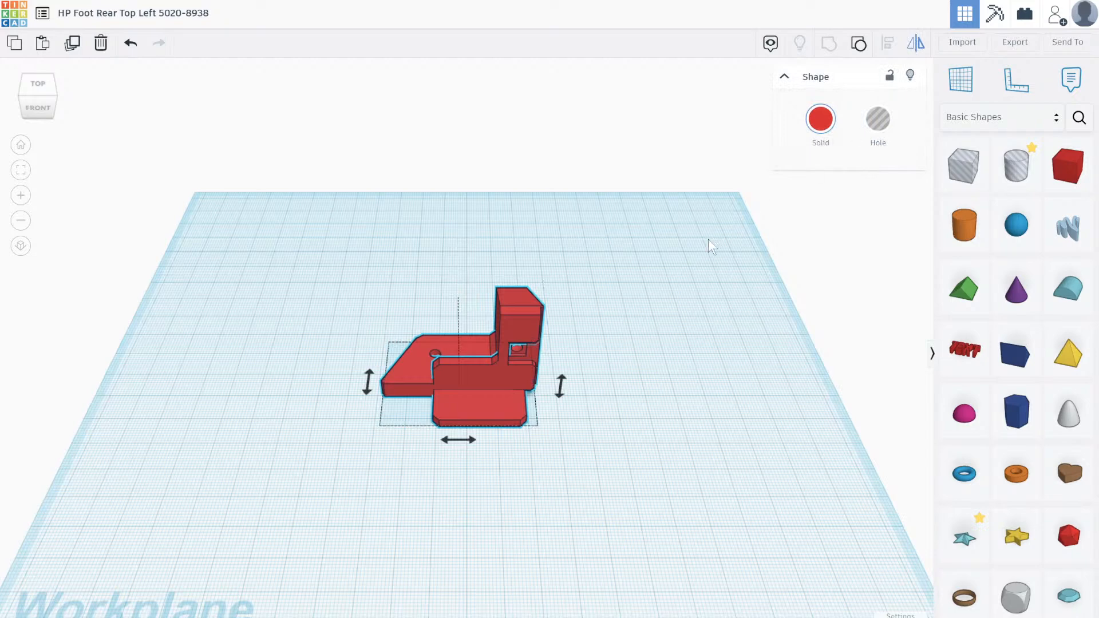
pyautogui.click(467, 437)
pyautogui.click(609, 481)
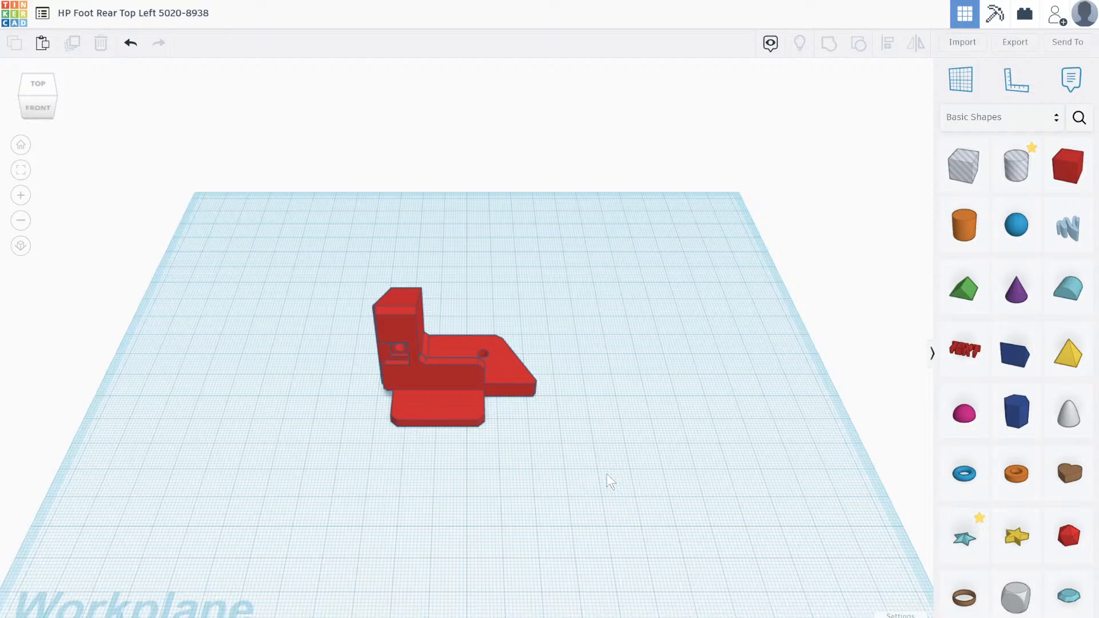
# Examine the mirrored foot's underside, including the large and small holes in the base plate.
pyautogui.moveTo(558, 455); pyautogui.dragTo(550, 476, button='right')
pyautogui.moveTo(528, 400); pyautogui.dragTo(530, 205, button='right')
pyautogui.scroll(5, 441, 328)
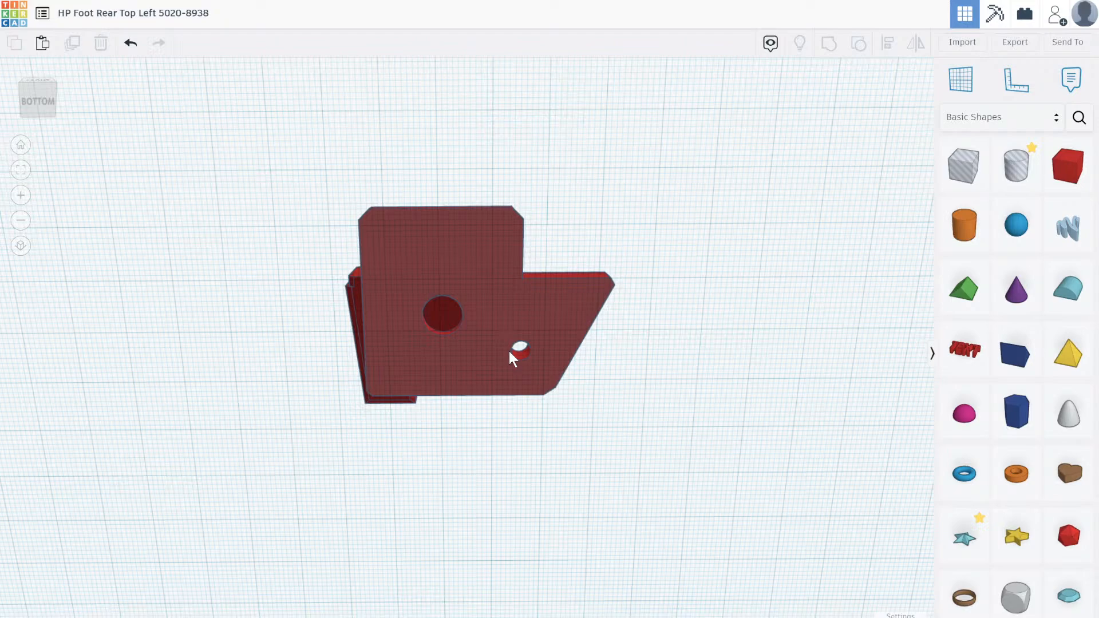
pyautogui.moveTo(523, 201); pyautogui.dragTo(514, 328, button='right')
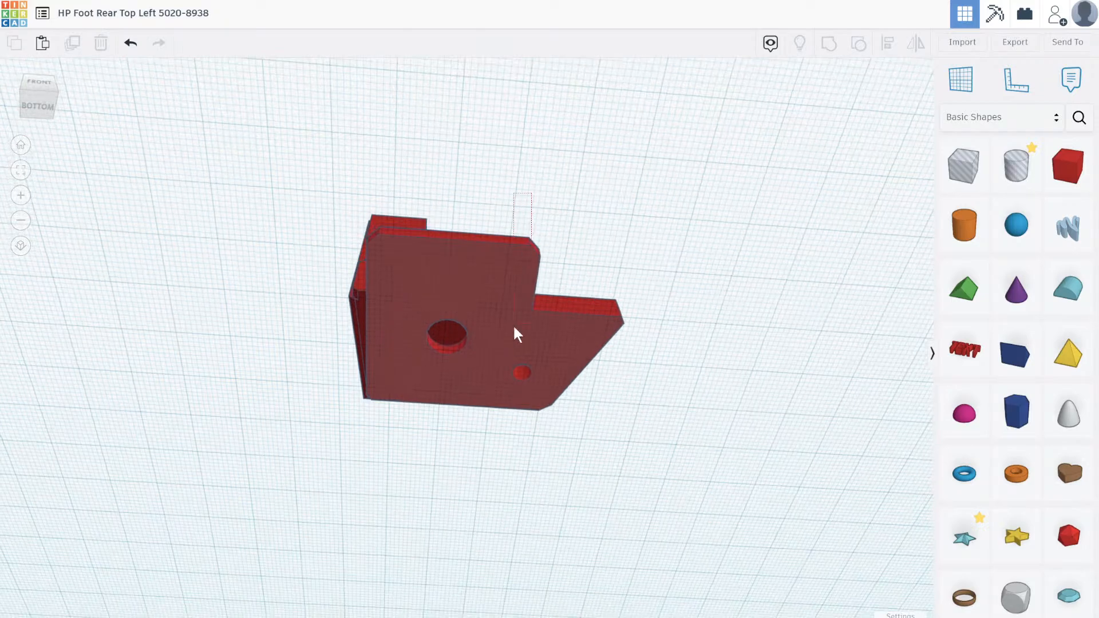
pyautogui.click(517, 334)
pyautogui.moveTo(569, 204); pyautogui.dragTo(562, 424, button='right')
pyautogui.scroll(-3, 569, 219)
pyautogui.click(527, 271)
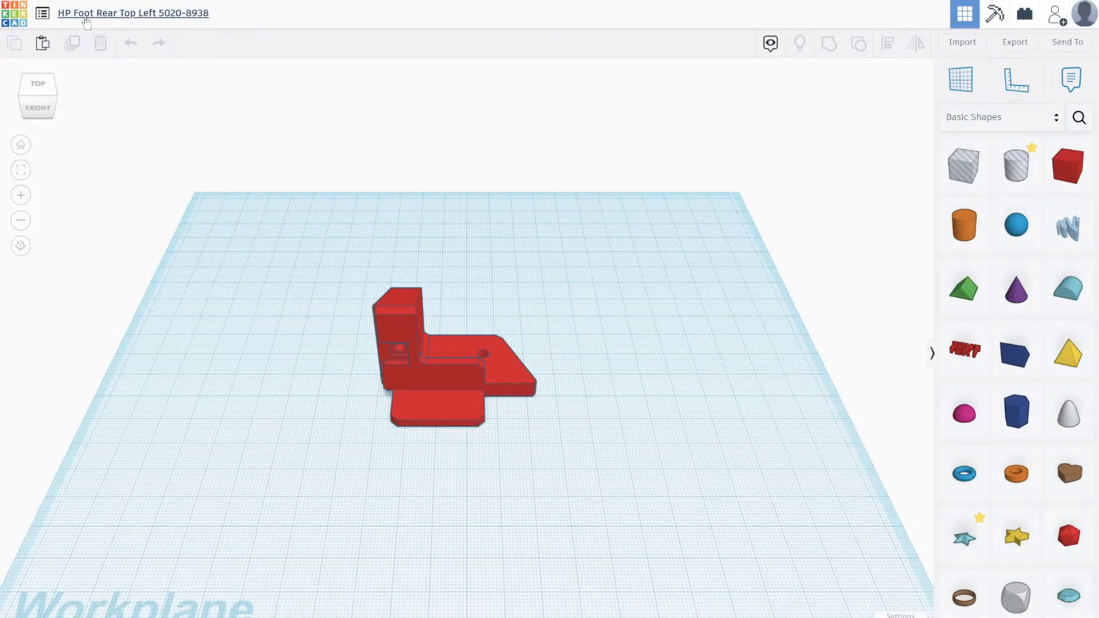
# Create another blank design from the list of existing designs.
pyautogui.click(44, 15)
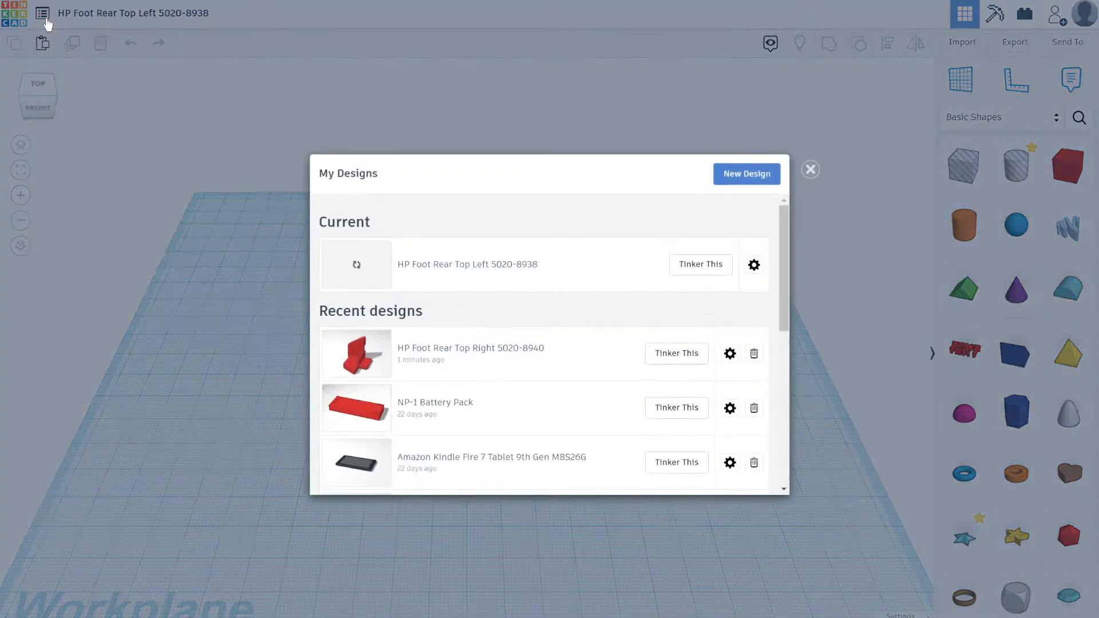
pyautogui.click(711, 271)
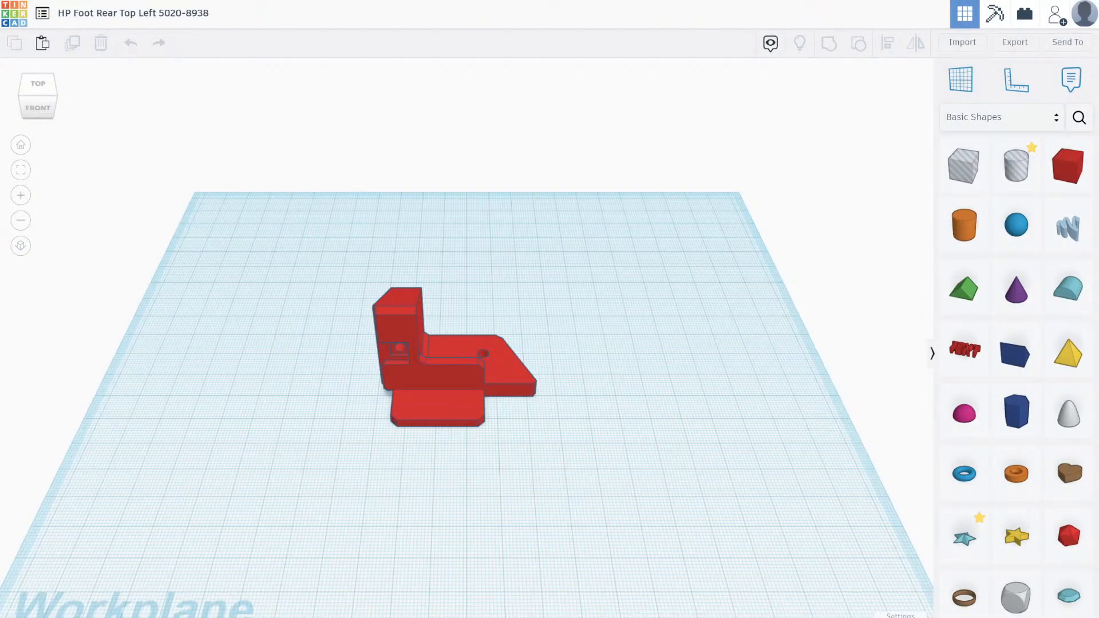
pyautogui.click(43, 14)
pyautogui.click(747, 176)
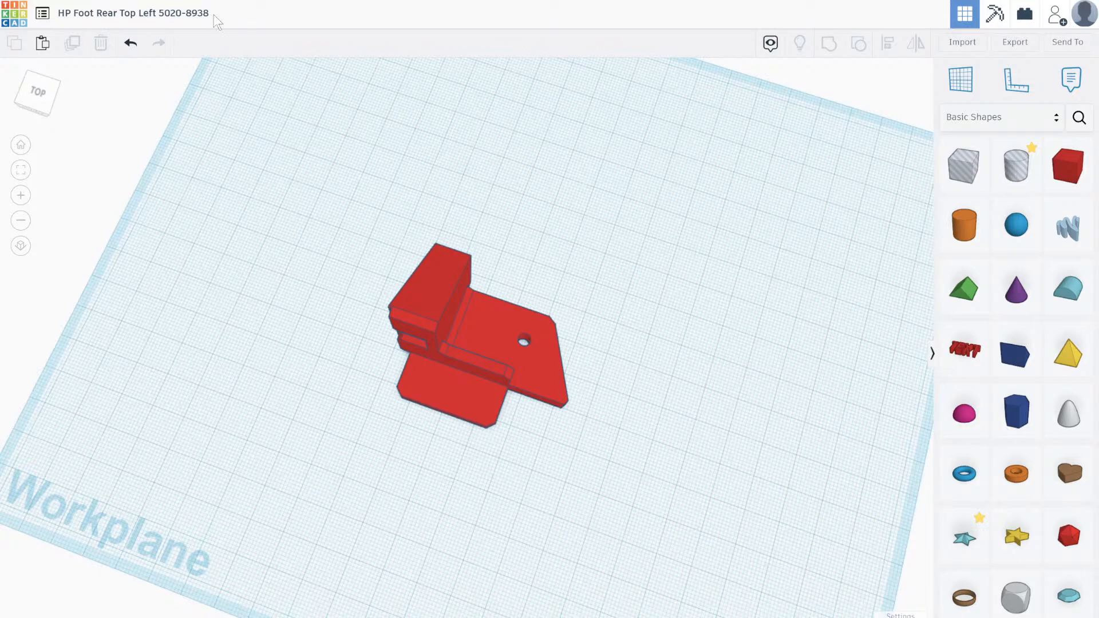
# Name the blank design "HP Foot Rear Bottom Right 5020-8937", reusing the Top Left design's name as the base.
pyautogui.click(162, 13)
pyautogui.hotkey('ctrl', 'c')
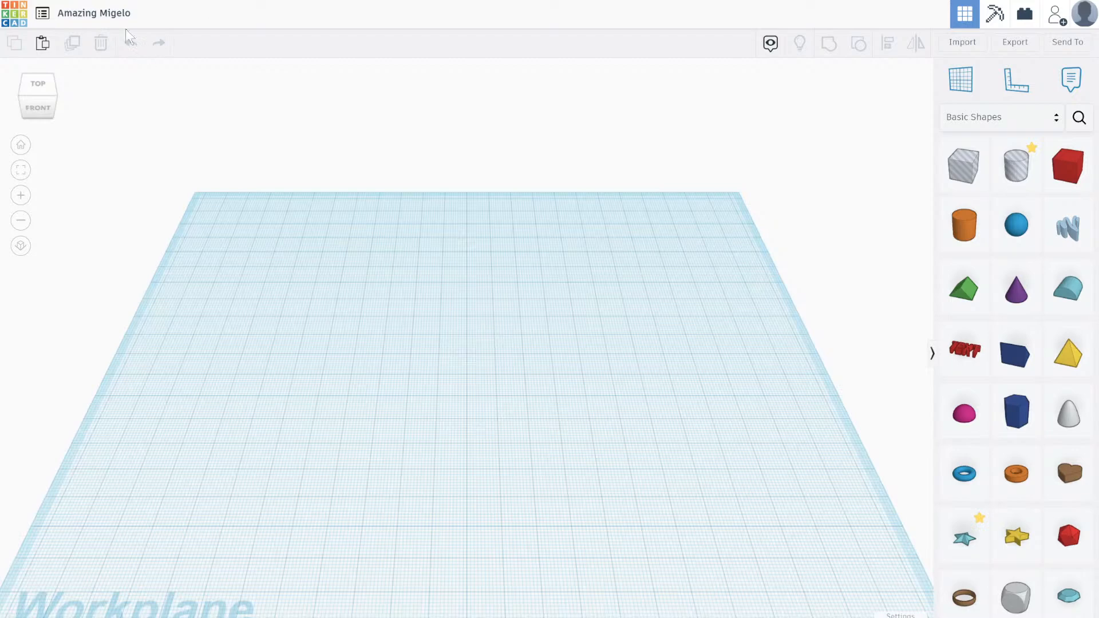
pyautogui.click(114, 21)
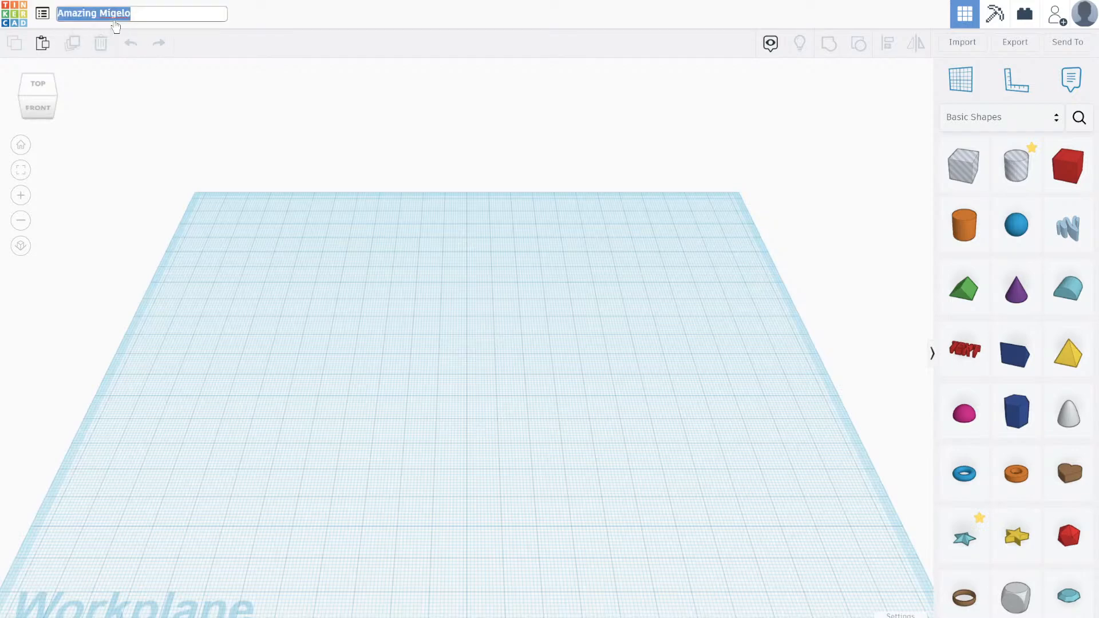
pyautogui.hotkey('ctrl', 'v')
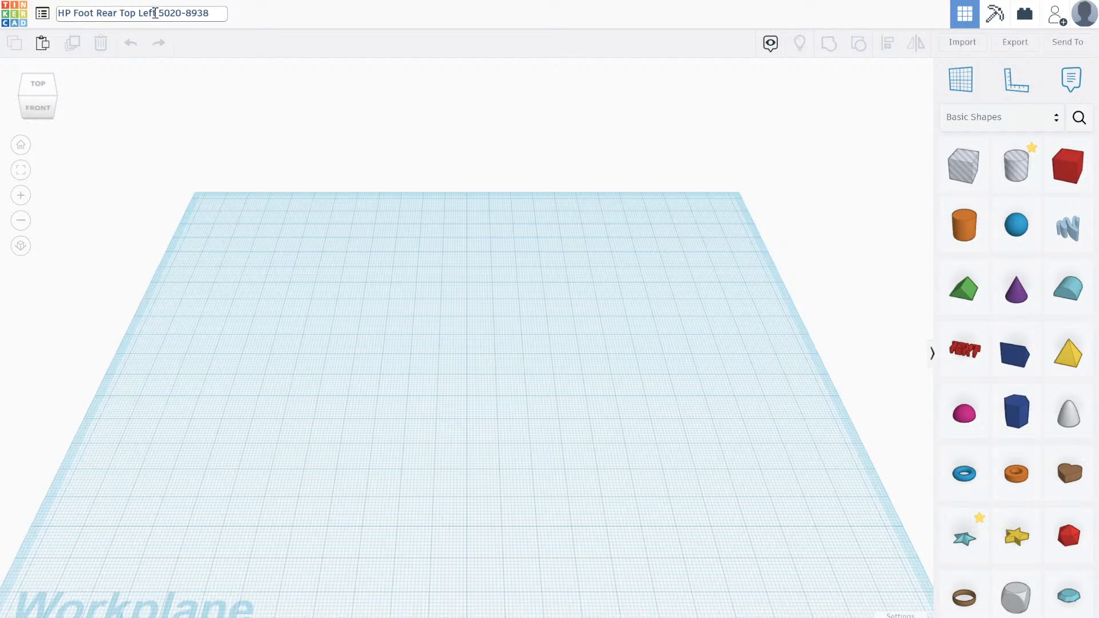
pyautogui.moveTo(155, 12); pyautogui.dragTo(122, 12)
pyautogui.write('Bottom Right')
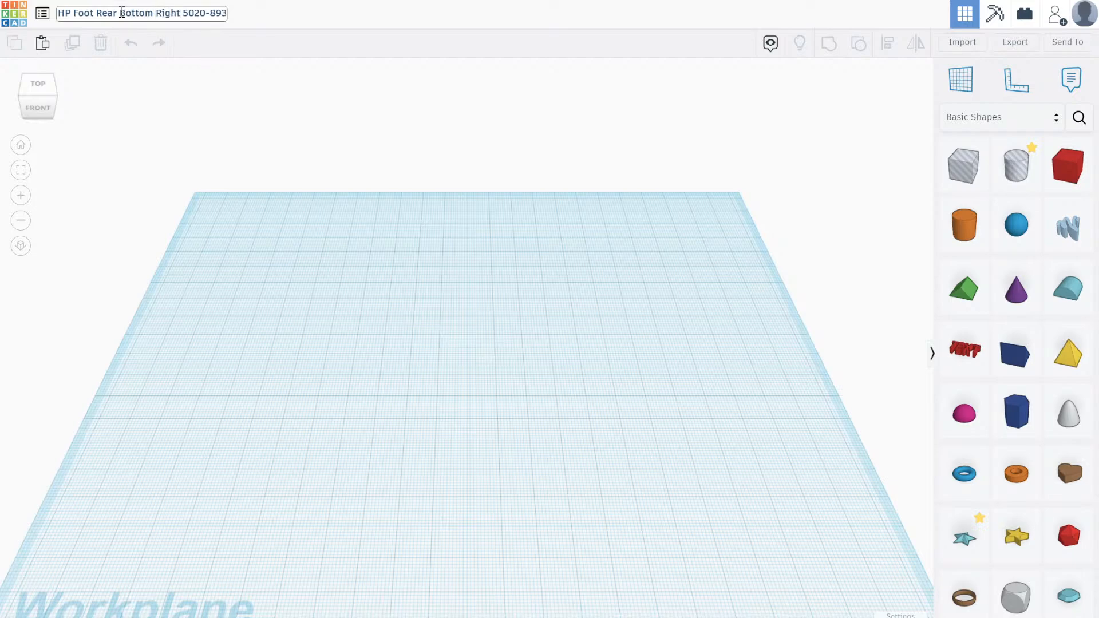
pyautogui.moveTo(216, 10); pyautogui.dragTo(251, 9)
pyautogui.press('Right')
pyautogui.press('BackSpace')
pyautogui.write('7')
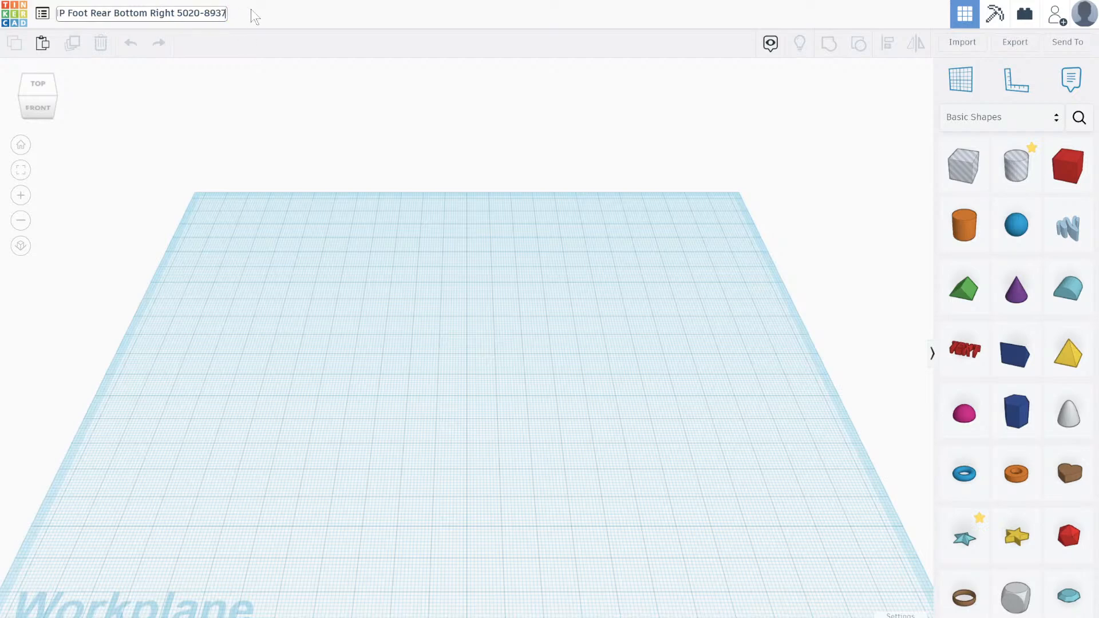
pyautogui.click(290, 296)
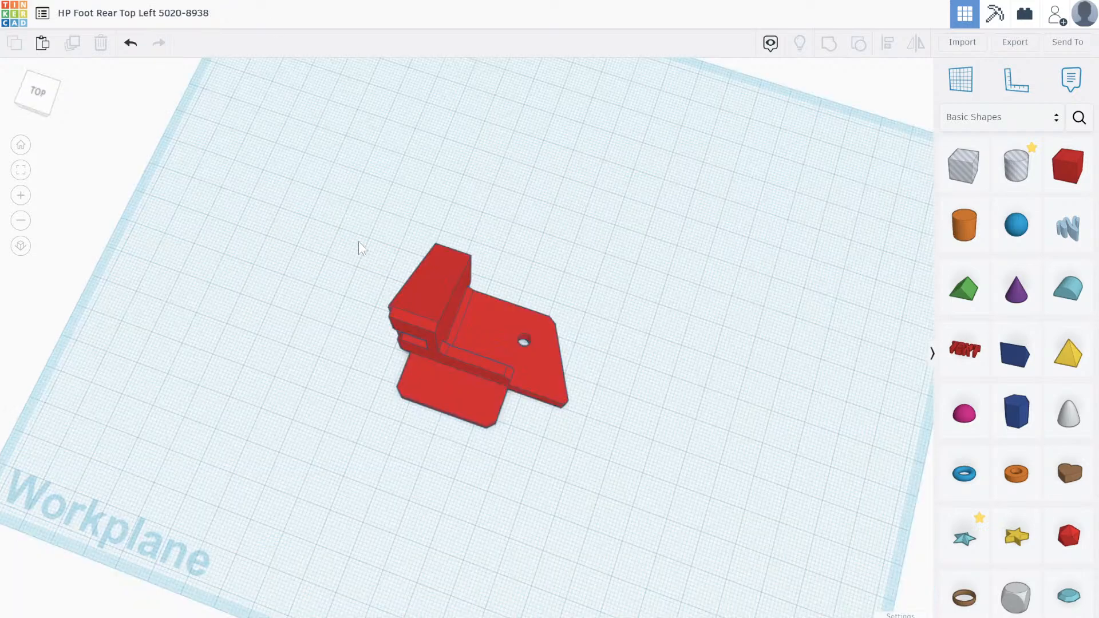
# Copy the foot from the Top Left design into the Bottom Right design and move it about 24 mm sideways and 9 mm forward.
pyautogui.click(429, 309)
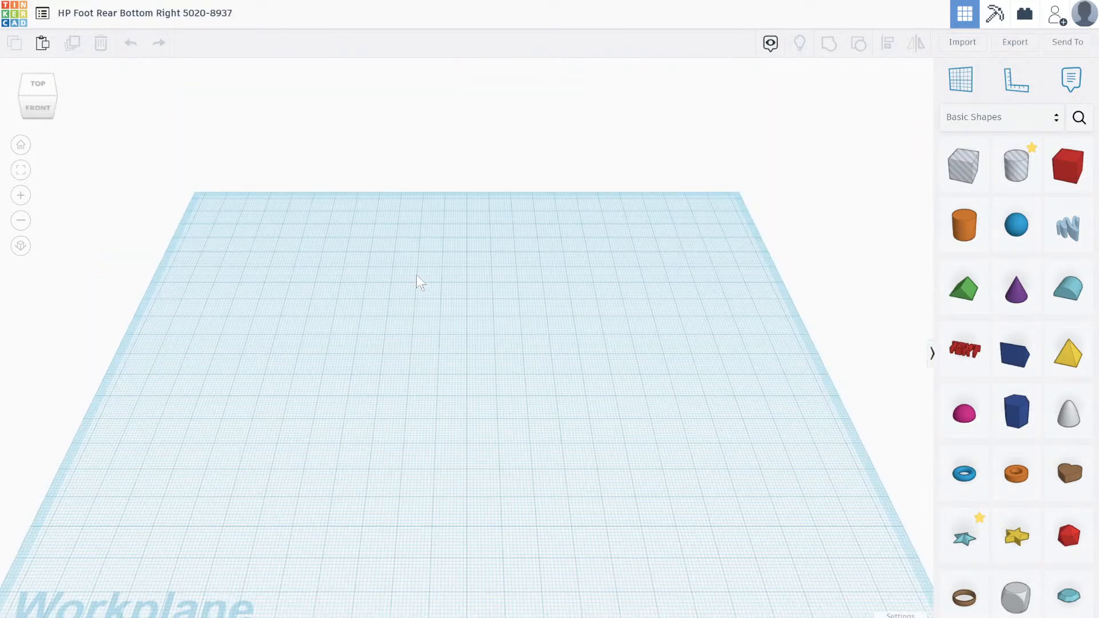
pyautogui.hotkey('ctrl', 'v')
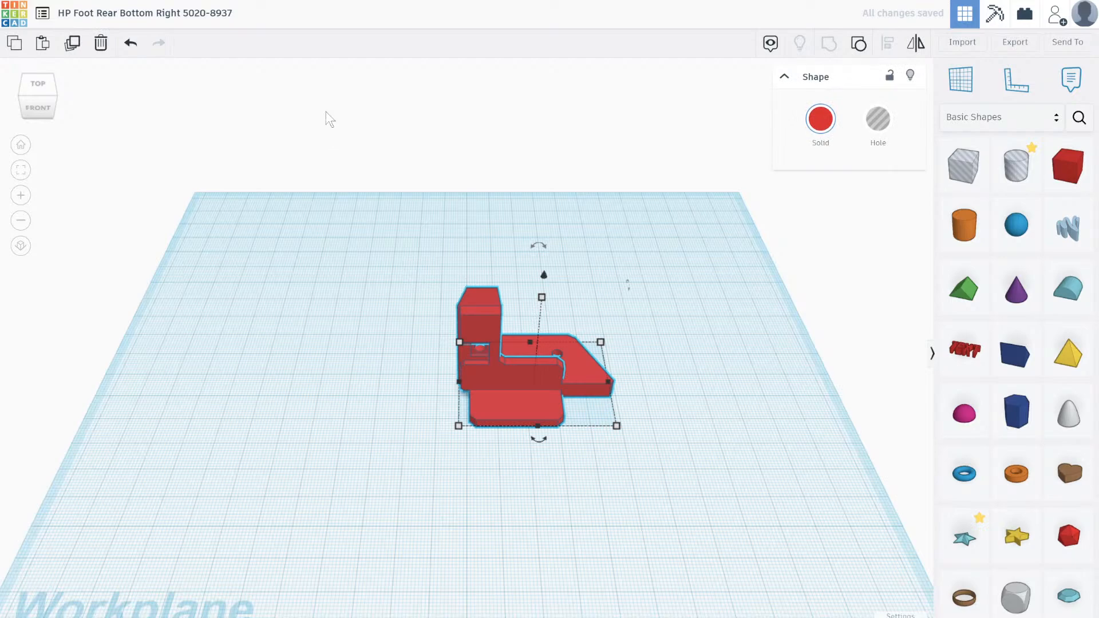
pyautogui.scroll(2, 604, 361)
pyautogui.scroll(-3, 394, 308)
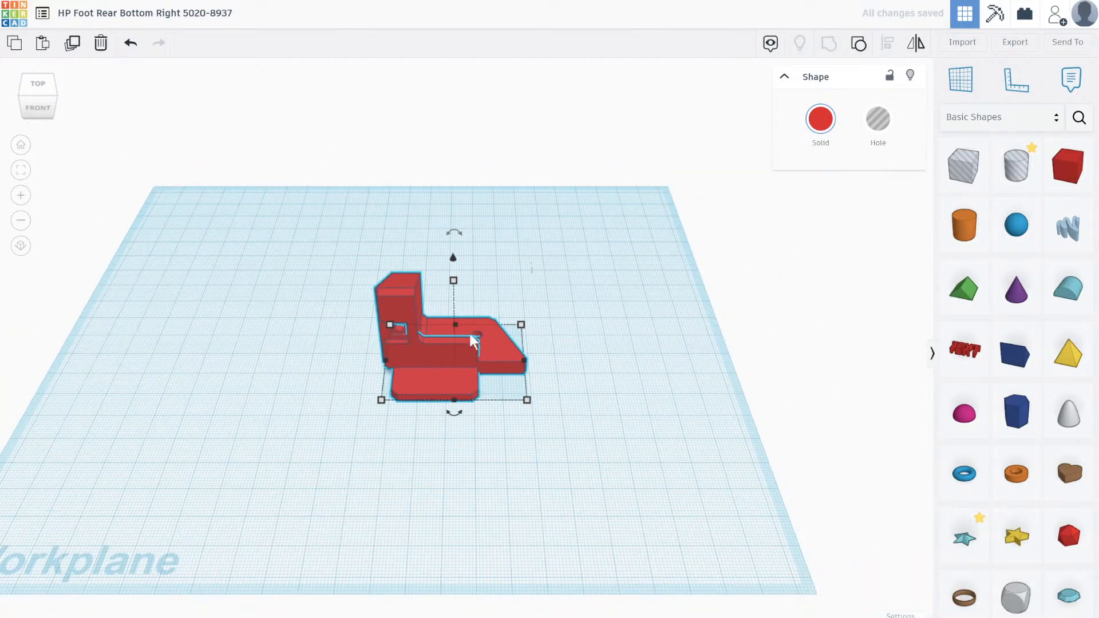
pyautogui.scroll(3, 458, 322)
pyautogui.moveTo(421, 345); pyautogui.dragTo(319, 373)
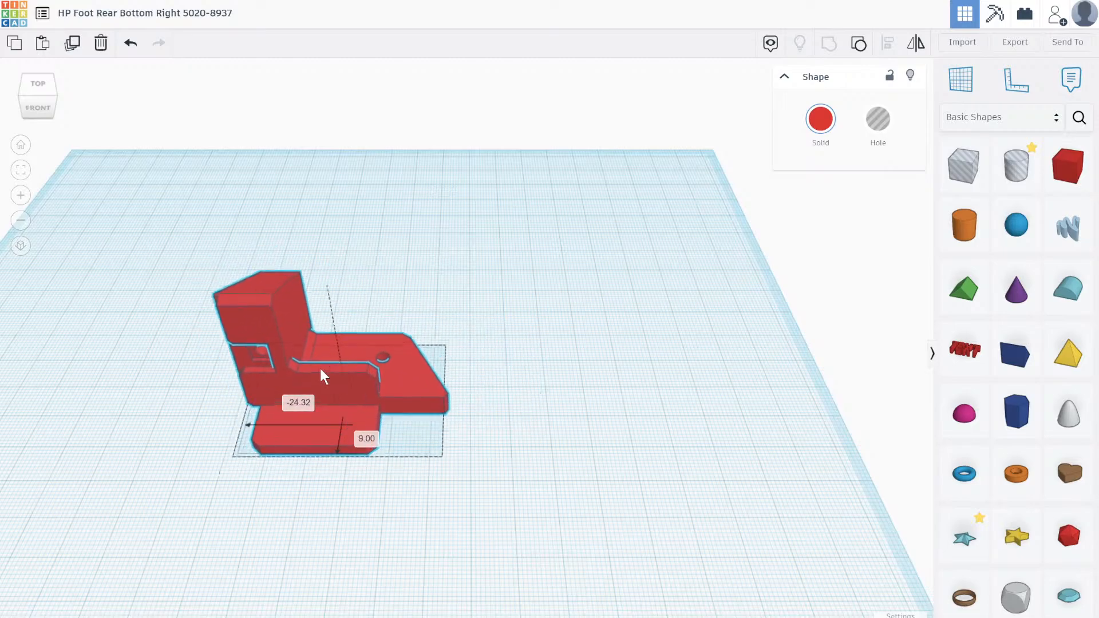
# Inside the foot's group, turn the larger base-plate hole cylinder into a solid and lower it slightly below the plate's underside.
pyautogui.scroll(2, 348, 369)
pyautogui.moveTo(542, 316); pyautogui.dragTo(616, 359, button='right')
pyautogui.doubleClick(616, 359)
pyautogui.scroll(2, 709, 390)
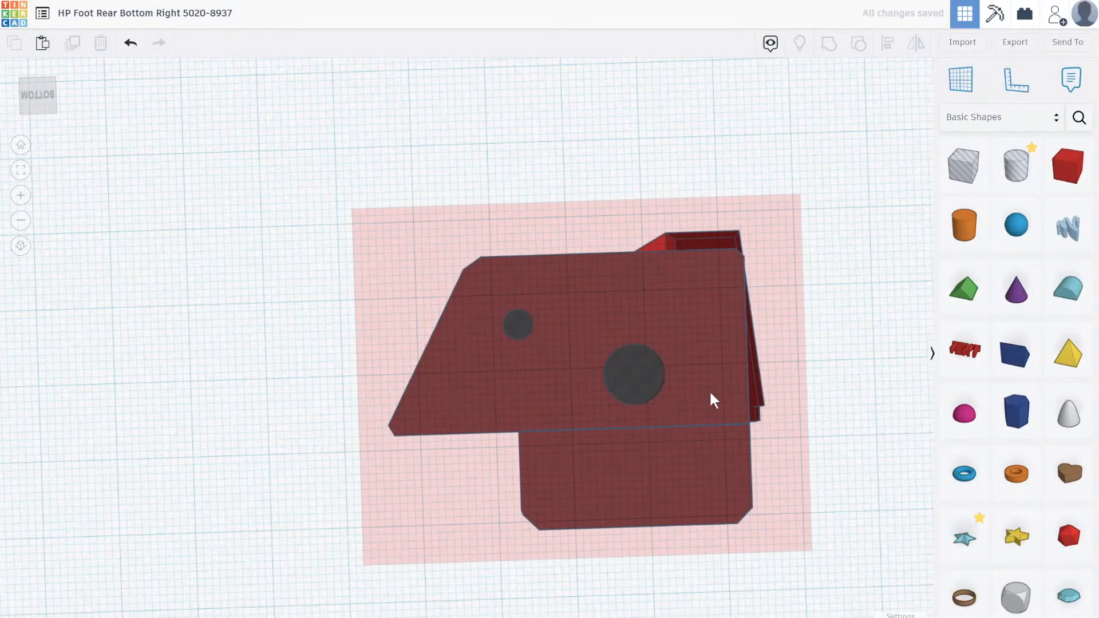
pyautogui.click(647, 366)
pyautogui.moveTo(692, 368); pyautogui.dragTo(707, 424, button='right')
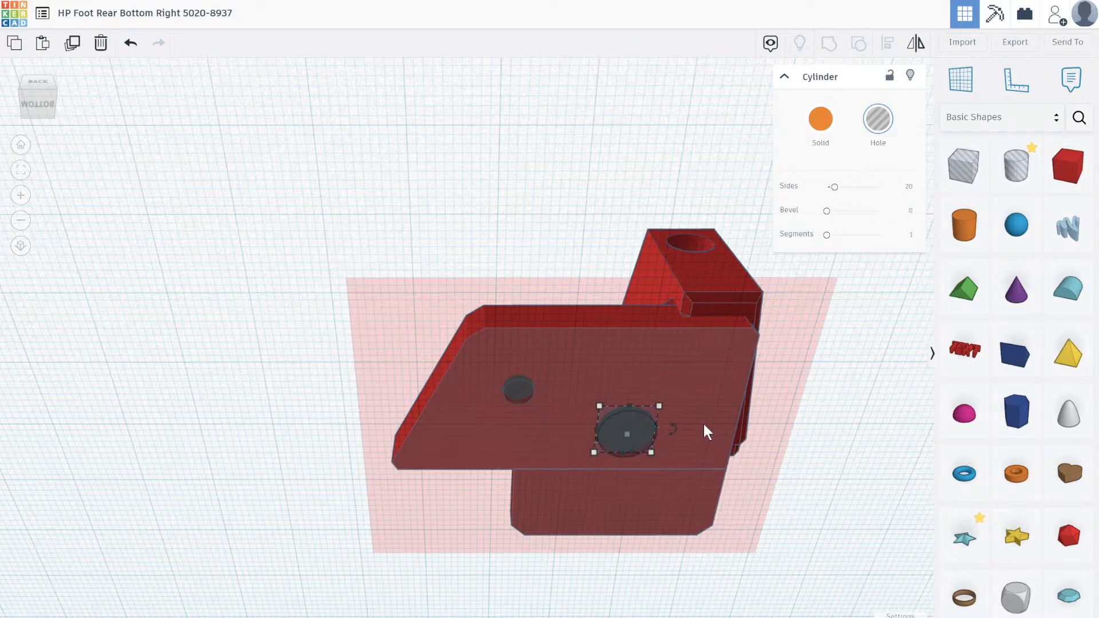
pyautogui.moveTo(693, 431); pyautogui.dragTo(672, 455, button='right')
pyautogui.click(820, 118)
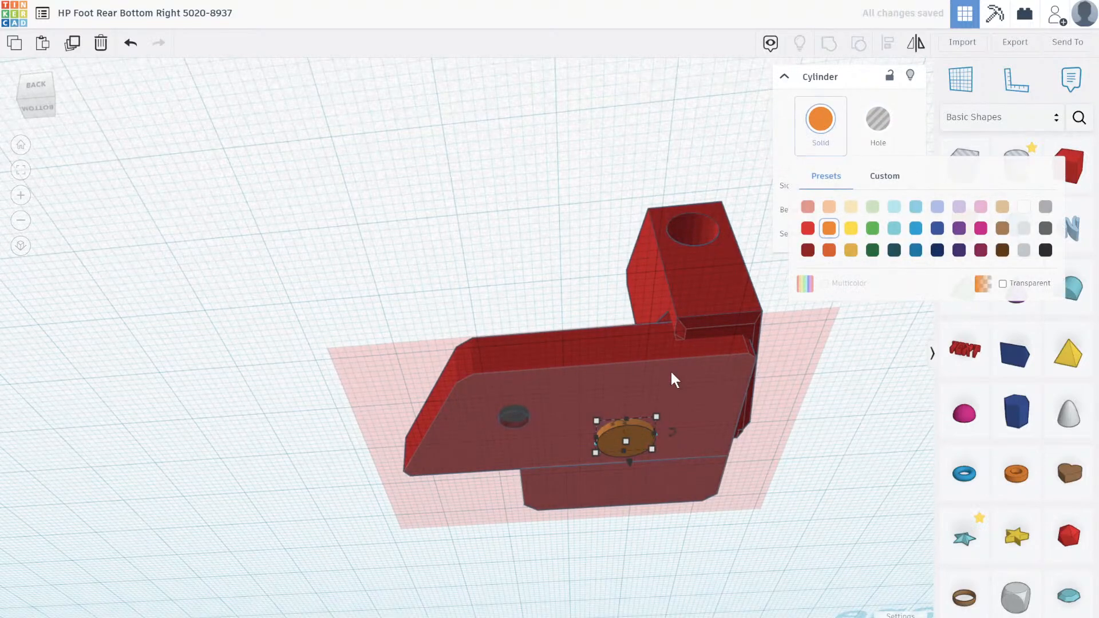
pyautogui.moveTo(628, 459)
pyautogui.mouseDown()
pyautogui.moveTo(631, 489)
pyautogui.moveTo(628, 445)
pyautogui.mouseUp()
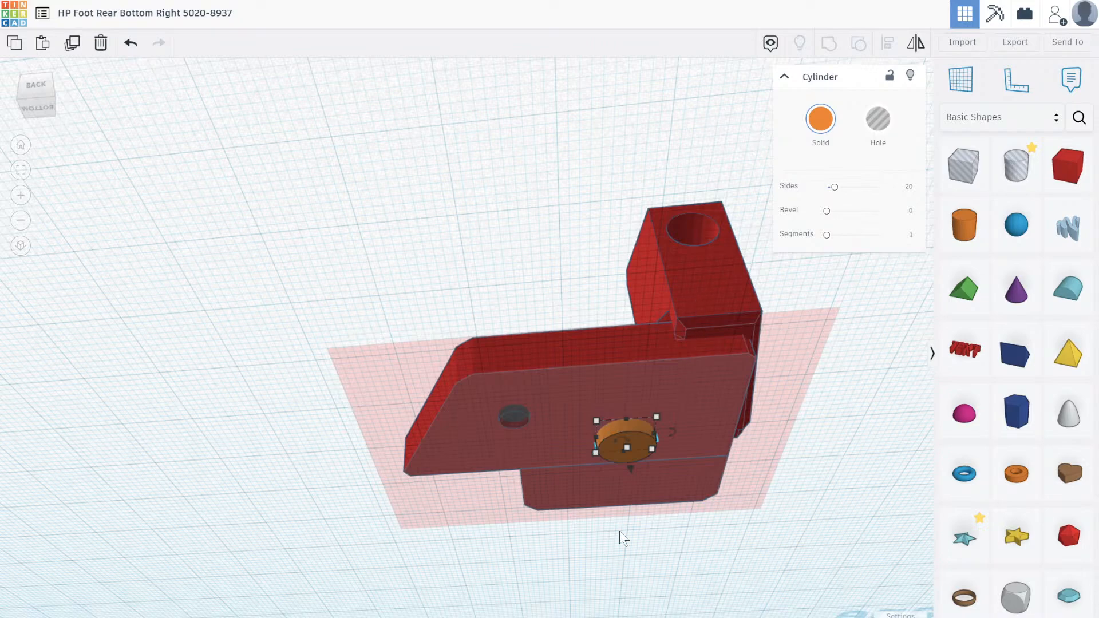
# Set the solid cylinder's width and length to 7.5 mm each.
pyautogui.scroll(5, 635, 447)
pyautogui.moveTo(664, 457); pyautogui.dragTo(601, 248, button='right')
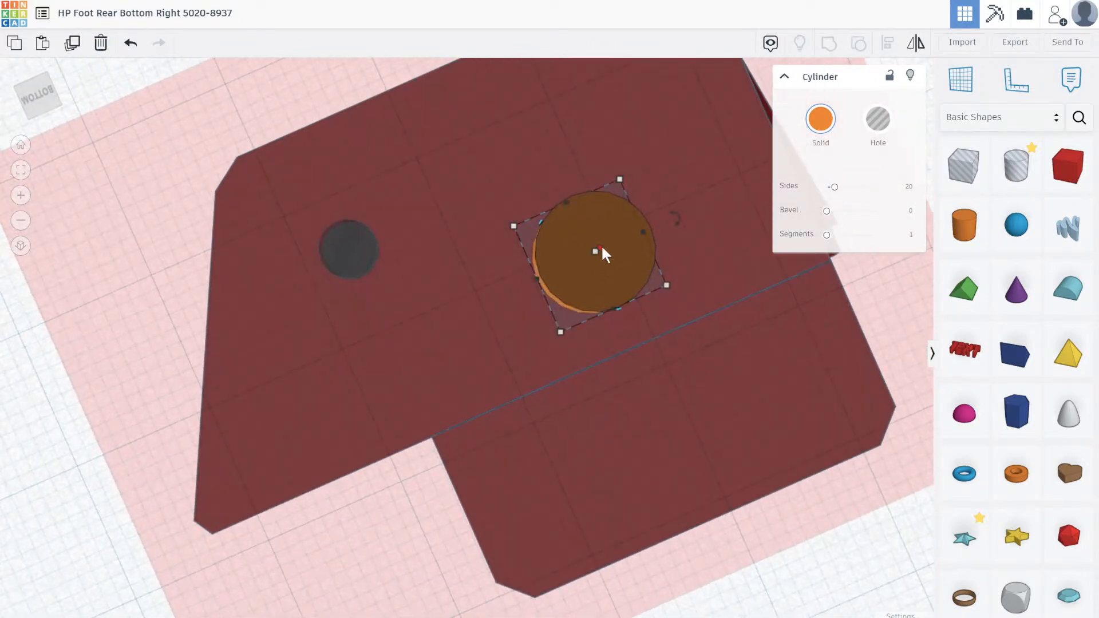
pyautogui.moveTo(621, 181)
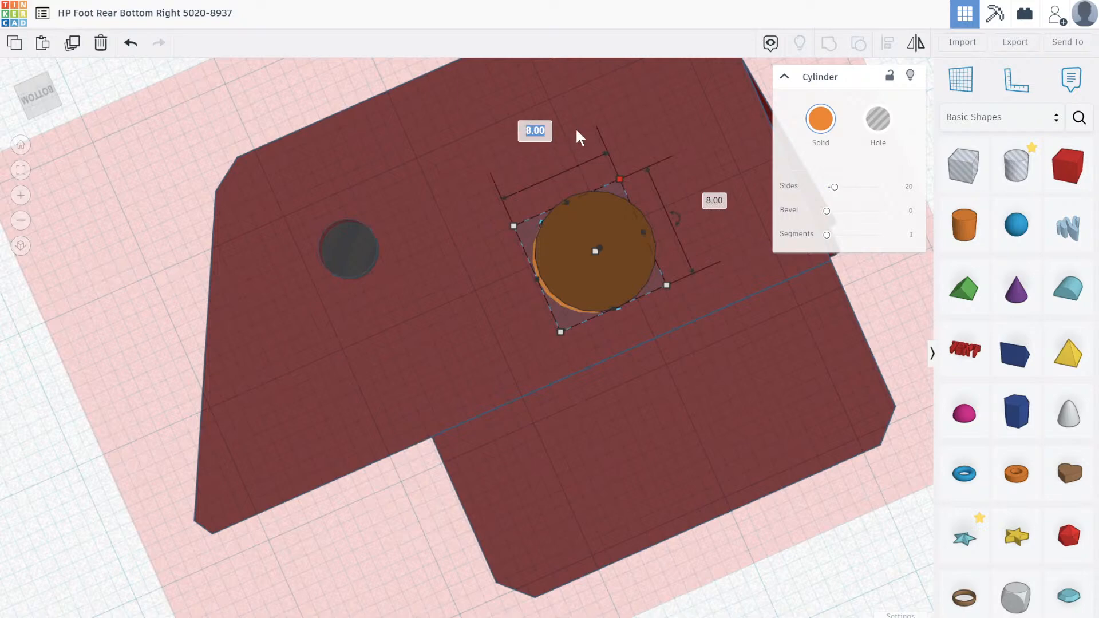
pyautogui.write('7.5')
pyautogui.press('Tab')
pyautogui.write('7.5')
pyautogui.press('Return')
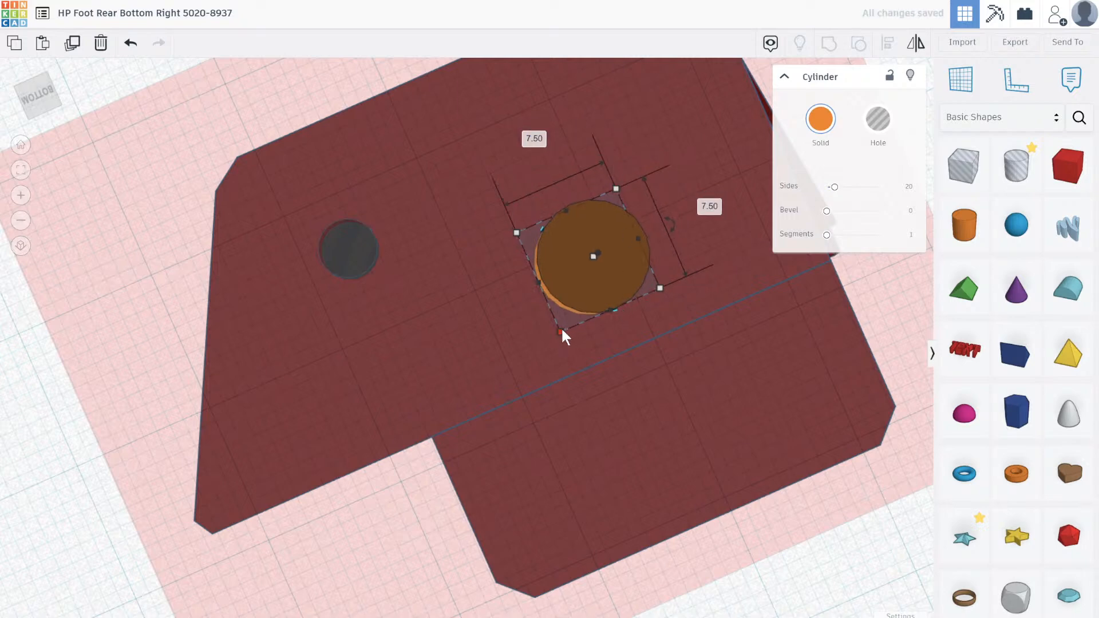
# Set the solid cylinder's width and length to 7 mm each from its opposite corner, and leave the foot's group.
pyautogui.write('7')
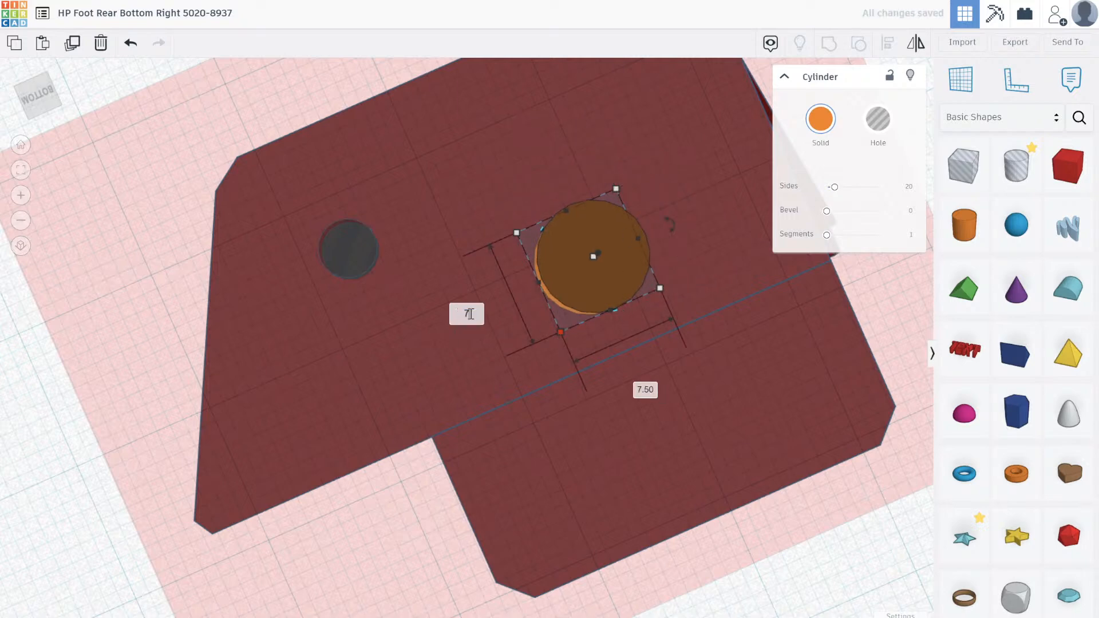
pyautogui.press('Tab')
pyautogui.write('7')
pyautogui.press('Tab')
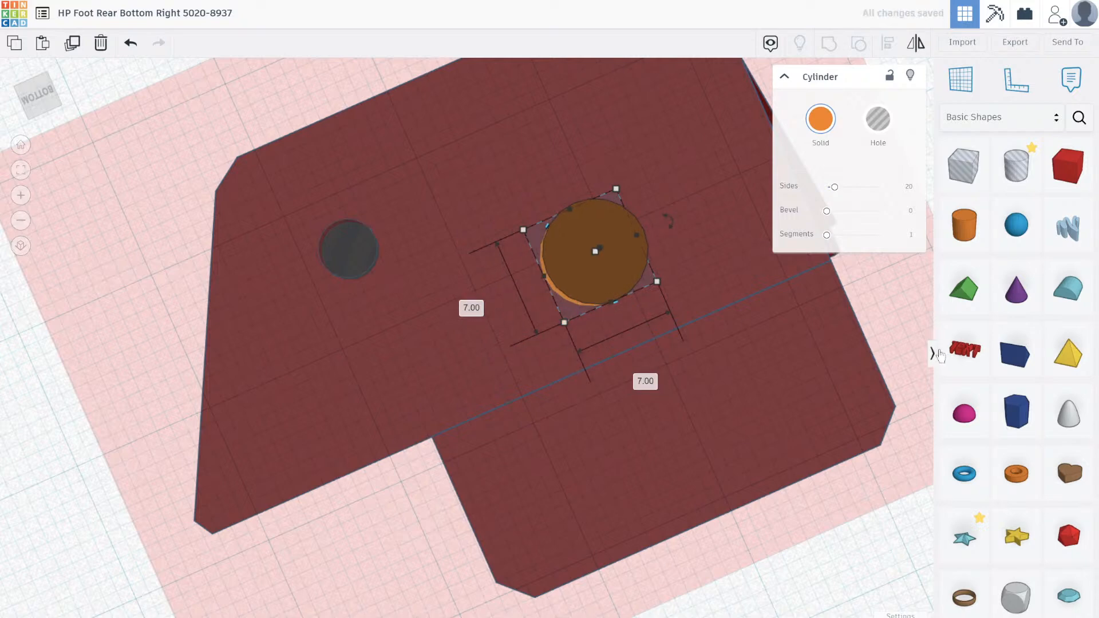
pyautogui.click(895, 339)
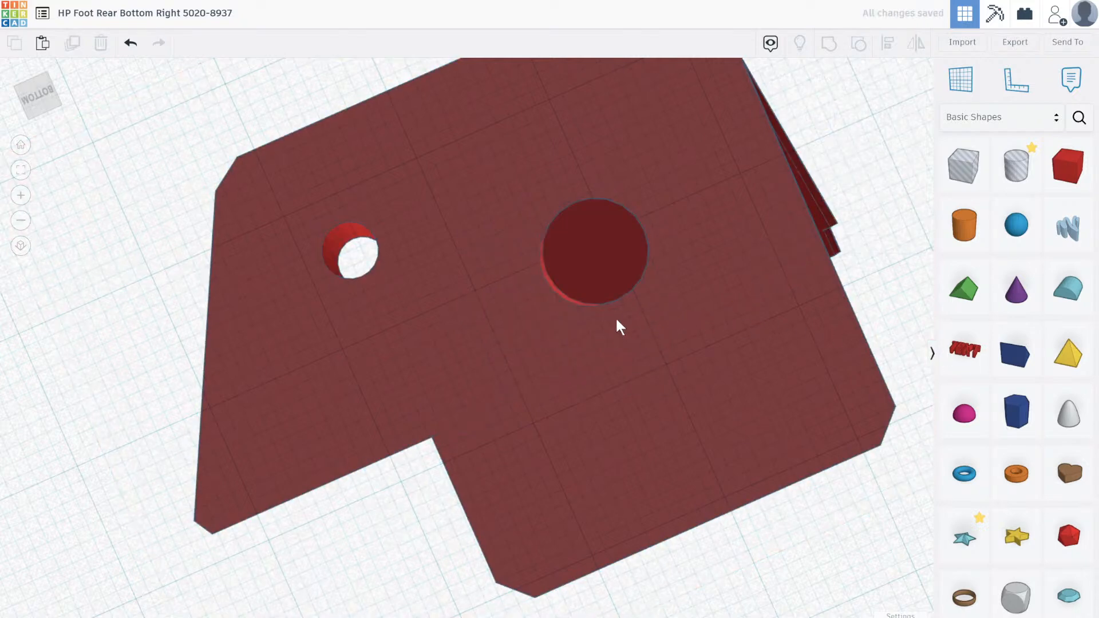
# Inside the foot's group, set the smaller base-plate hole cylinder's width and length to 4.5 mm each from one corner.
pyautogui.moveTo(524, 194); pyautogui.dragTo(609, 338, button='right')
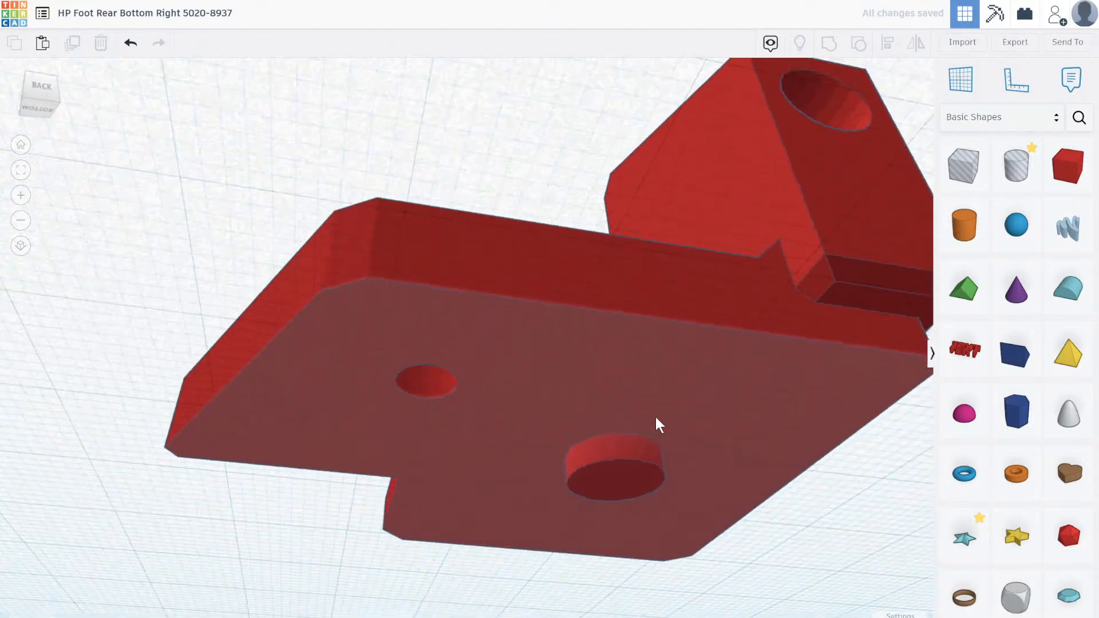
pyautogui.moveTo(658, 425); pyautogui.dragTo(623, 422, button='right')
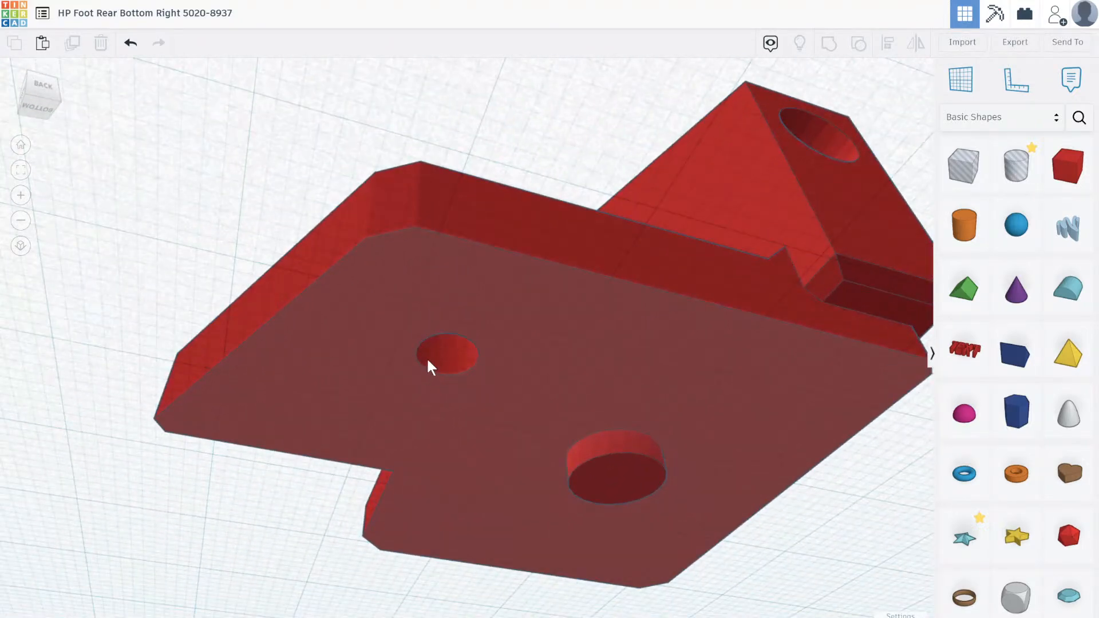
pyautogui.click(430, 366)
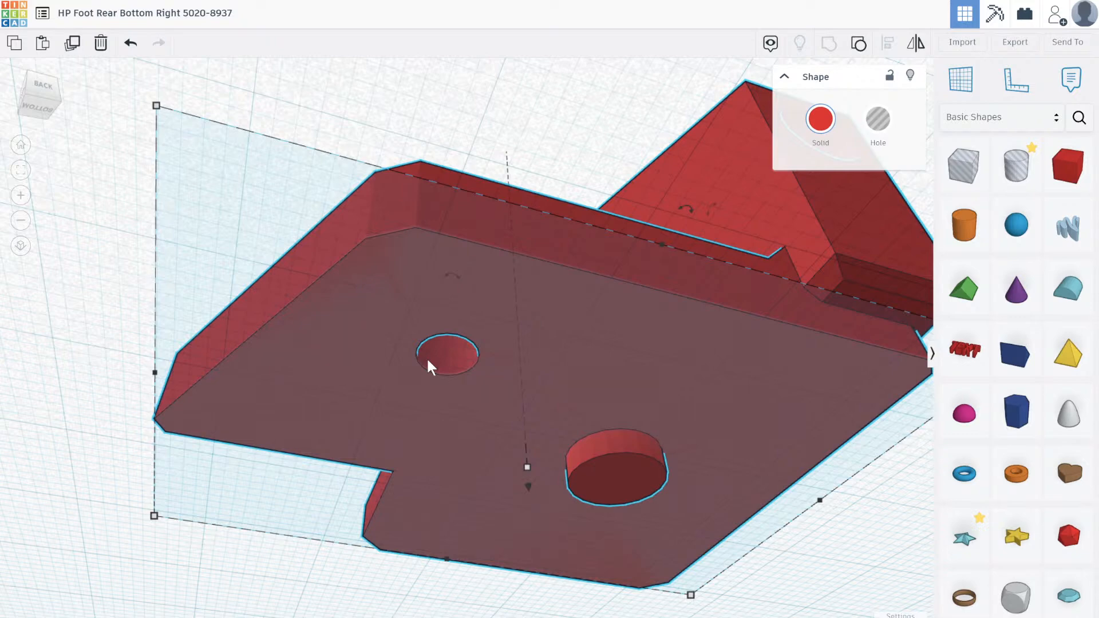
pyautogui.doubleClick(470, 350)
pyautogui.click(435, 368)
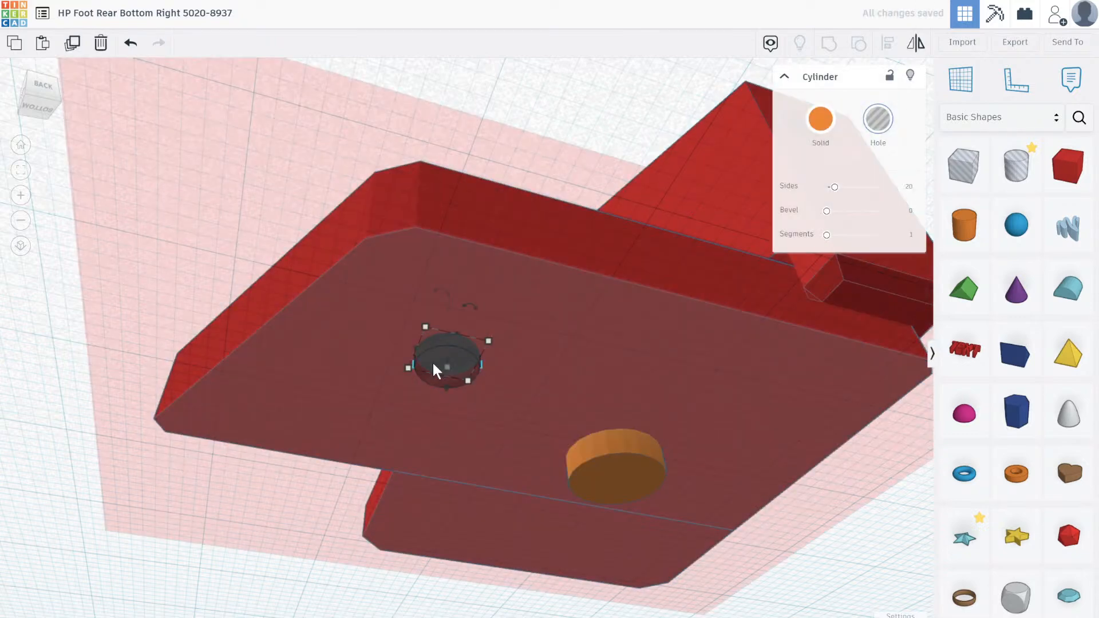
pyautogui.moveTo(407, 368)
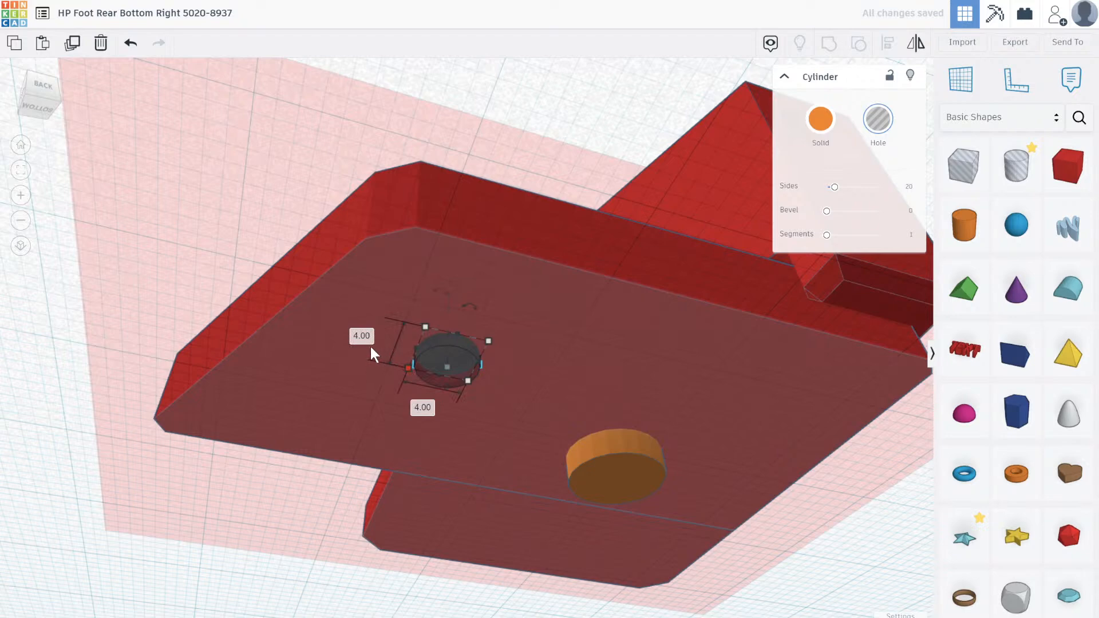
pyautogui.press('BackSpace')
pyautogui.write('4.5')
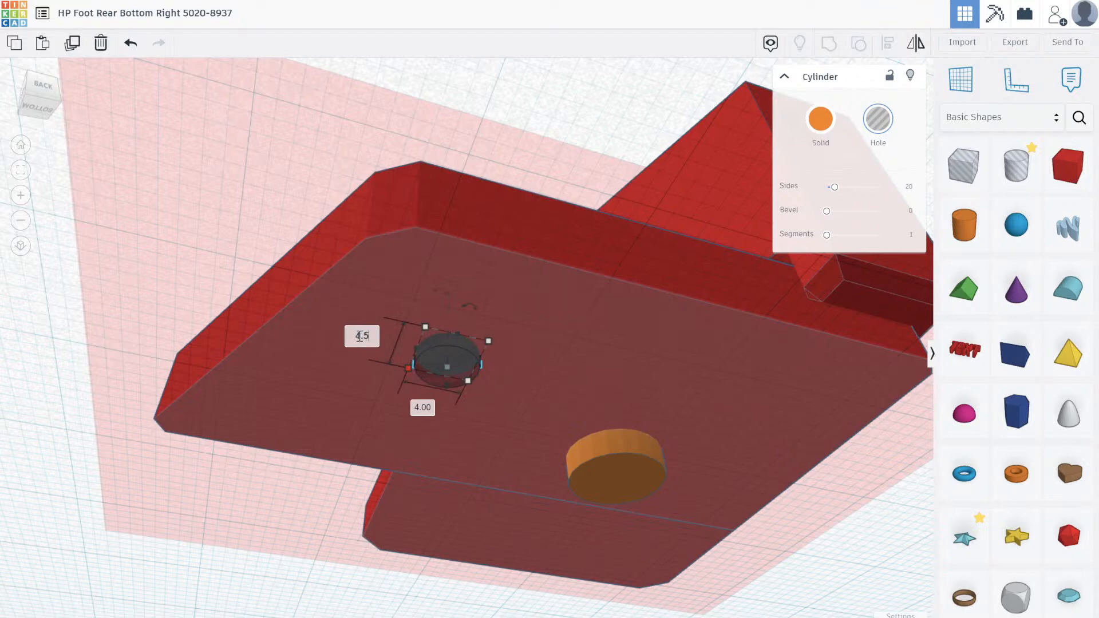
pyautogui.press('Tab')
pyautogui.write('4.5')
pyautogui.press('Return')
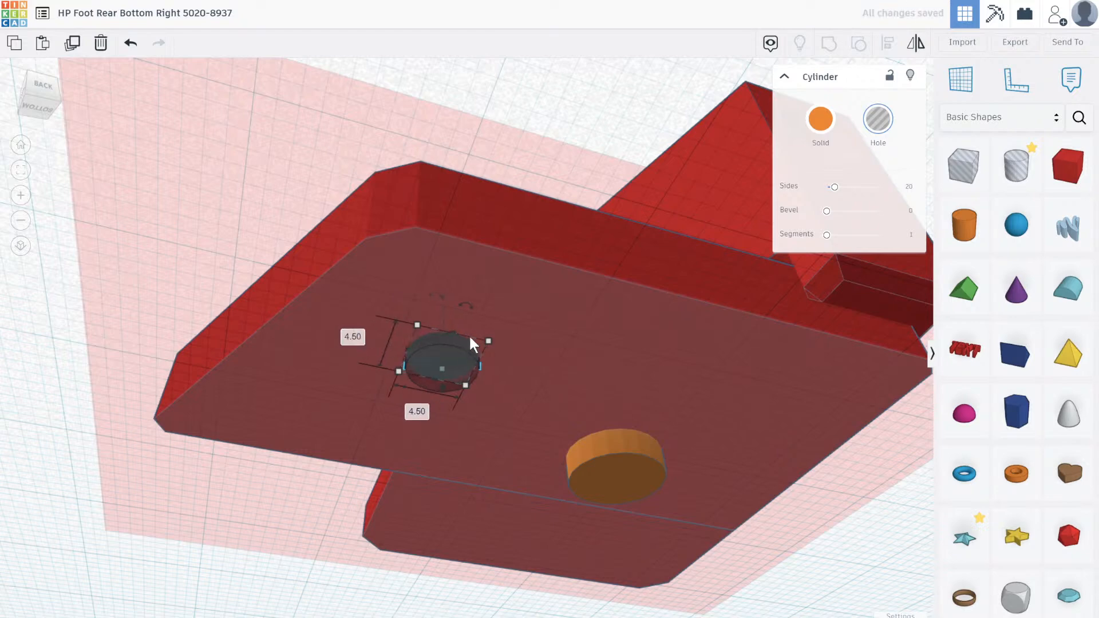
# Set the smaller hole cylinder's width and length to 5 mm each from the opposite corner, and leave the group.
pyautogui.click(469, 293)
pyautogui.write('5')
pyautogui.press('Tab')
pyautogui.write('5')
pyautogui.press('Tab')
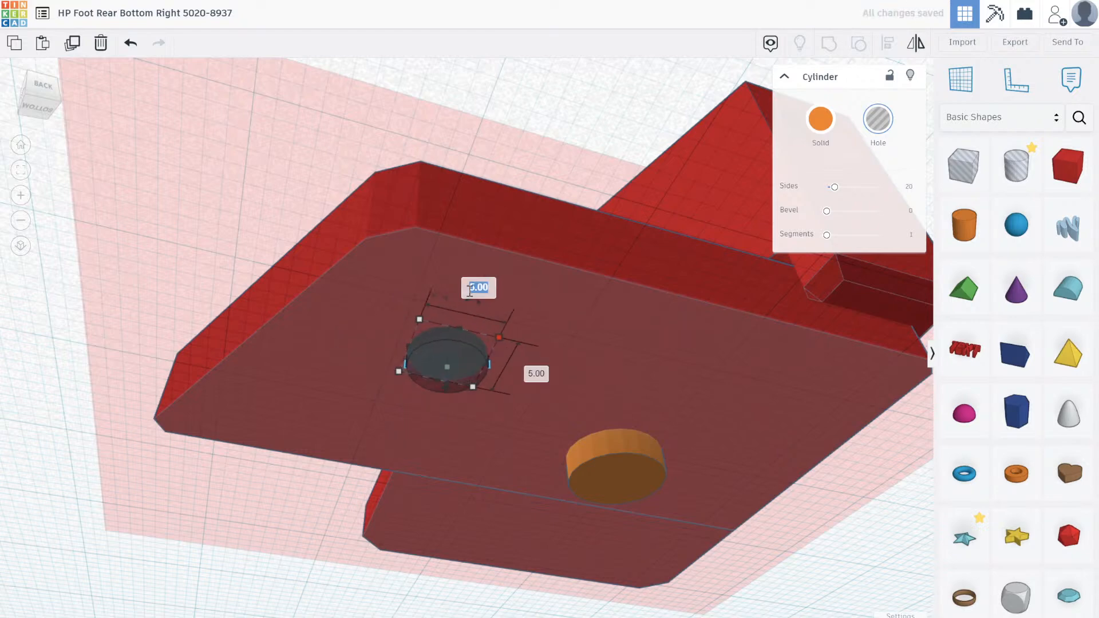
pyautogui.click(564, 69)
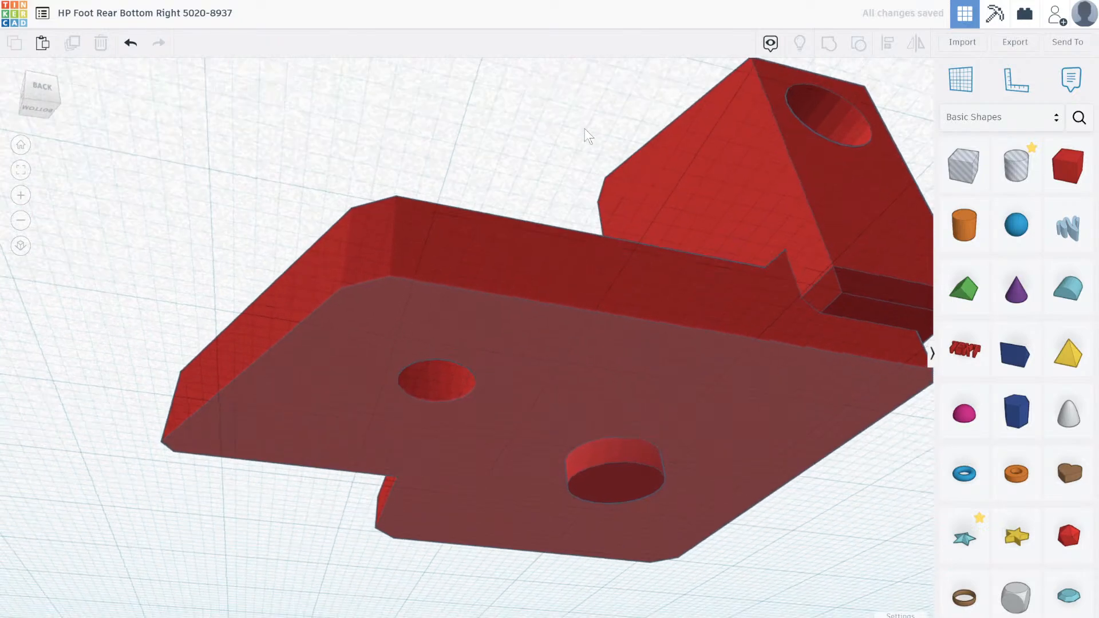
pyautogui.moveTo(585, 128); pyautogui.dragTo(540, 296, button='right')
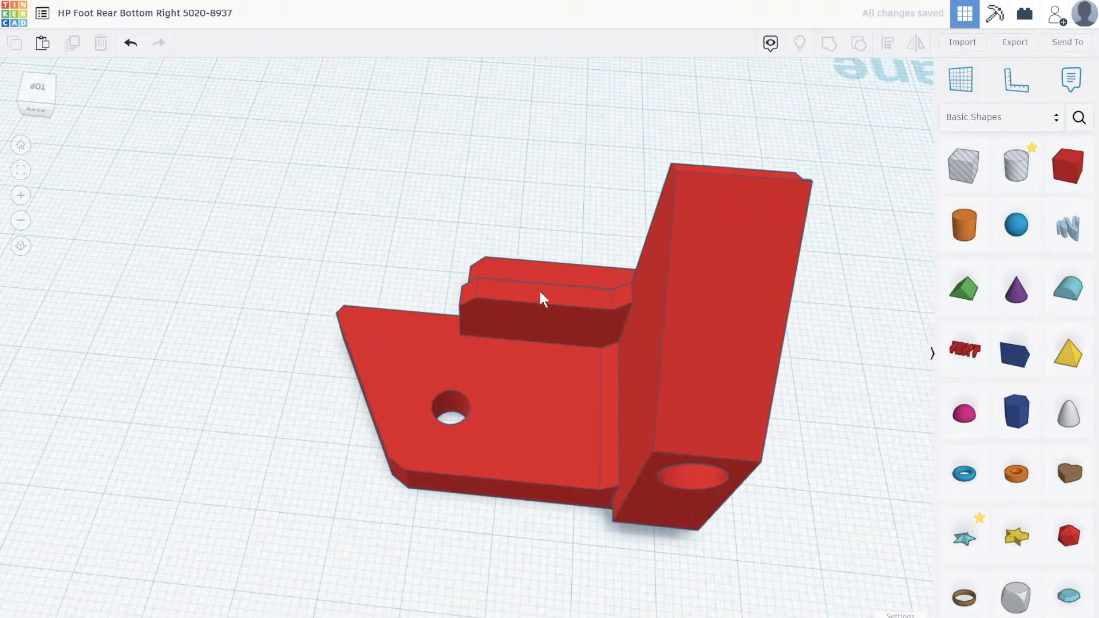
pyautogui.scroll(-3, 538, 294)
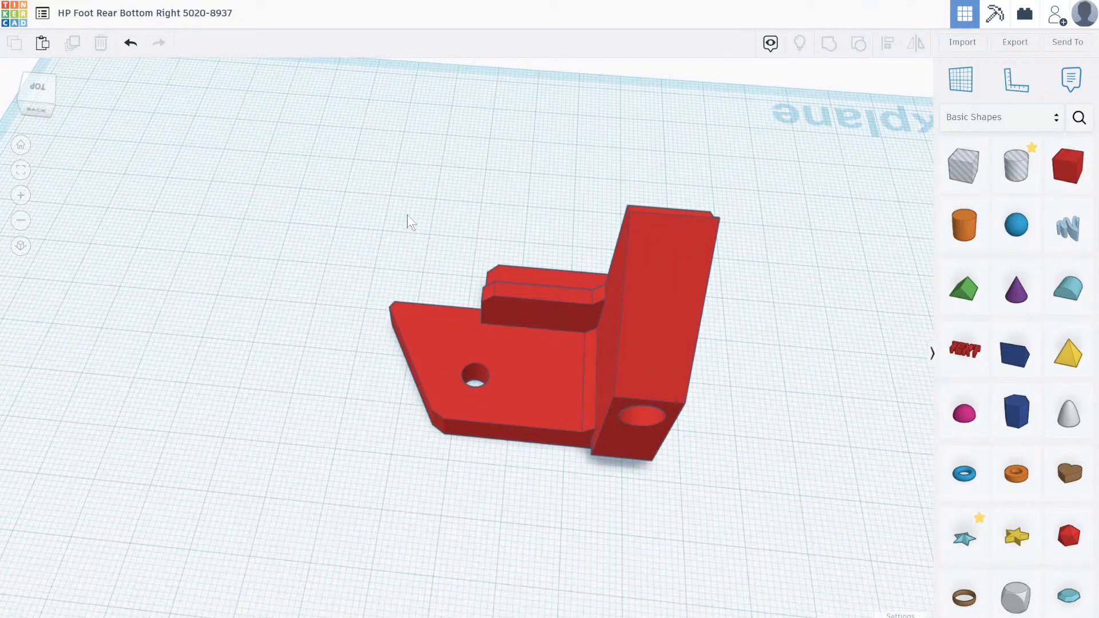